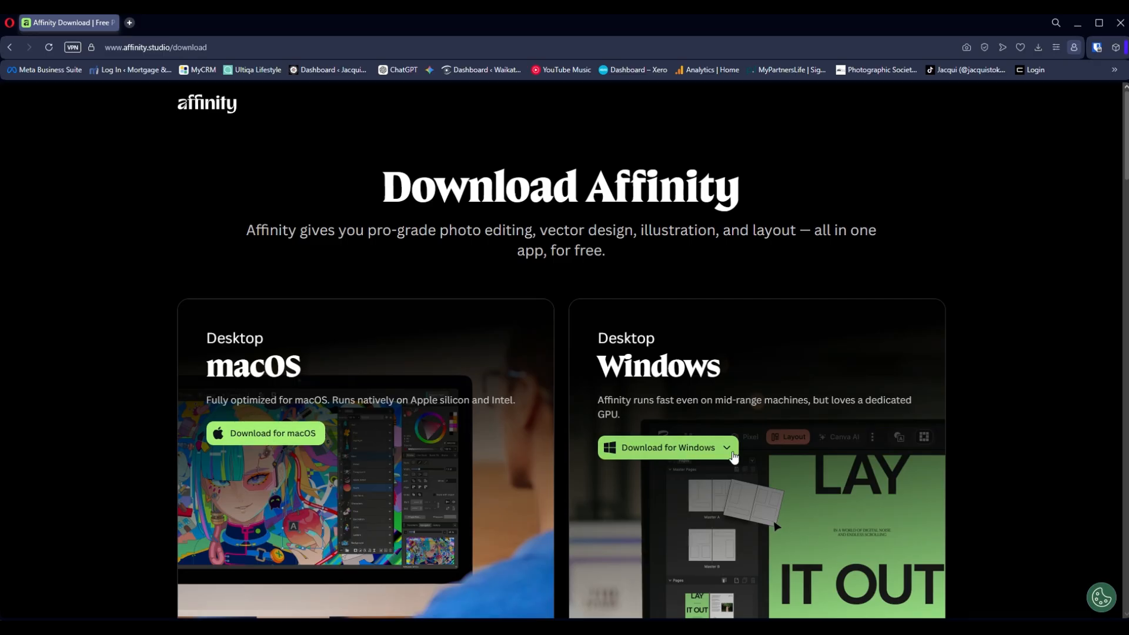
Step: Download the Windows (Intel/AMD) version of Affinity
{"action": "left_click", "coordinate": [733, 455]}
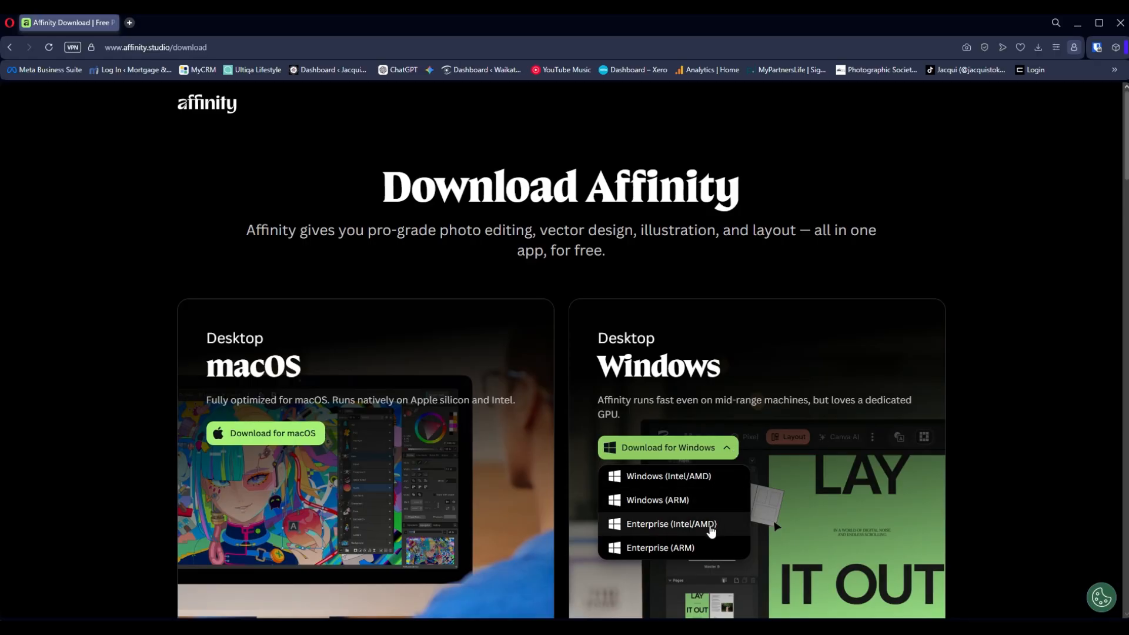
{"action": "left_click", "coordinate": [709, 481]}
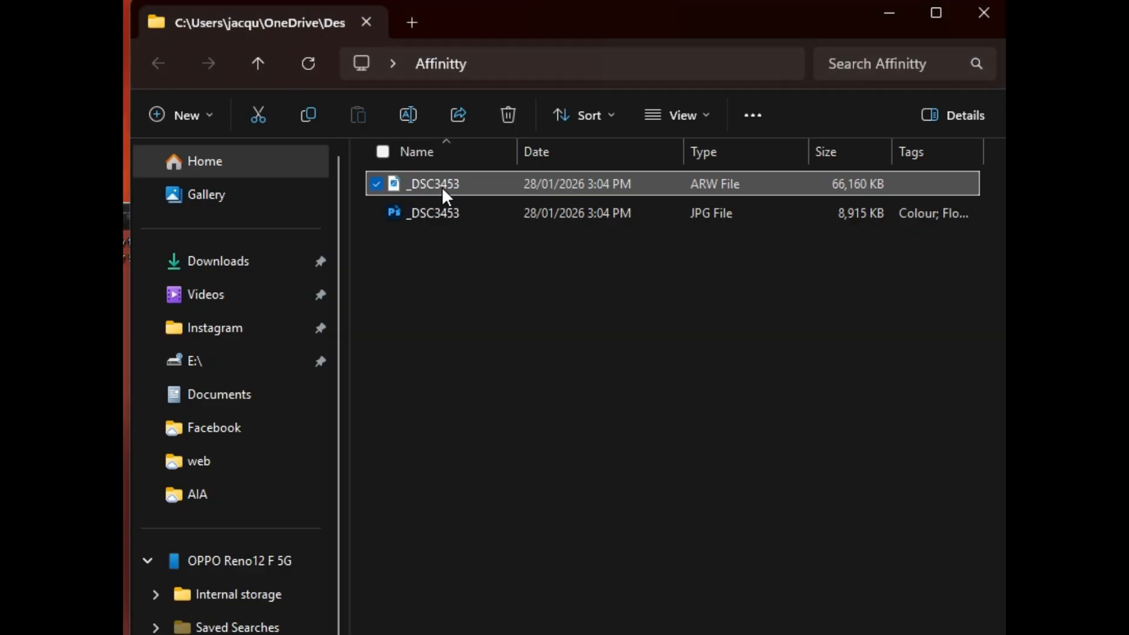
Step: Open the _DSC3453 ARW raw file from the Affinitty folder with Affinity
{"action": "right_click", "coordinate": [442, 187]}
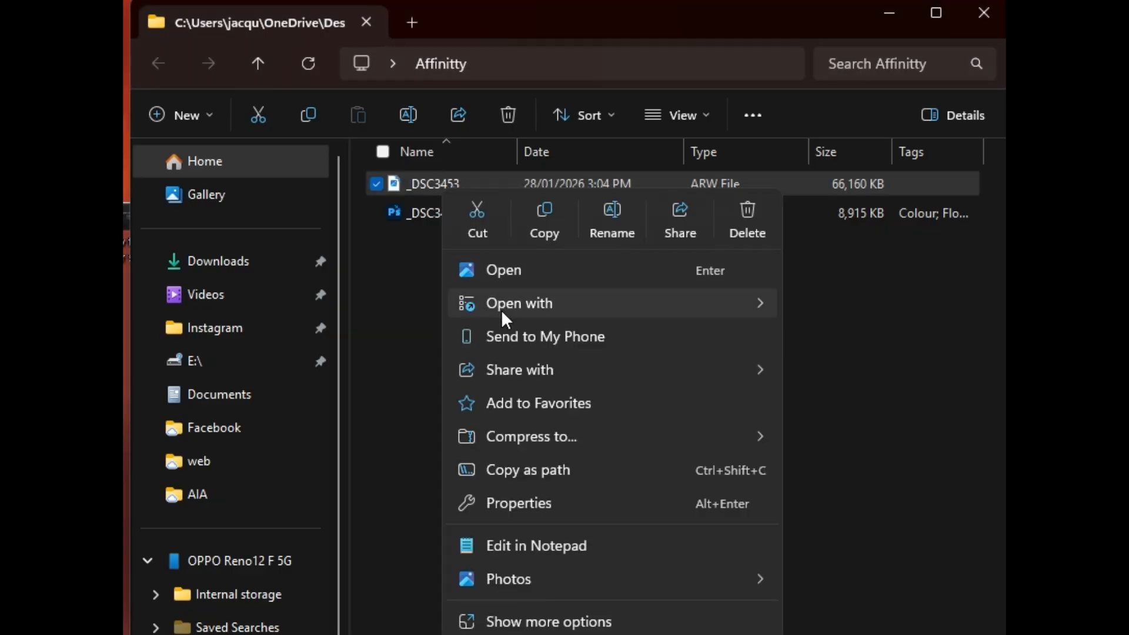
{"action": "mouse_move", "coordinate": [502, 309]}
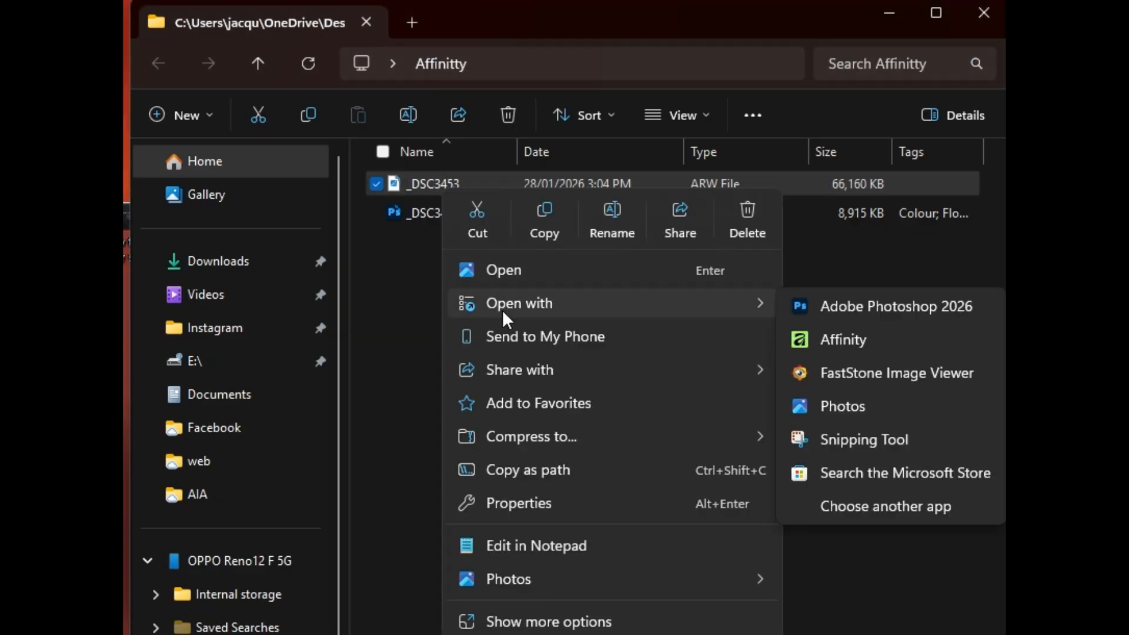
{"action": "left_click", "coordinate": [851, 353]}
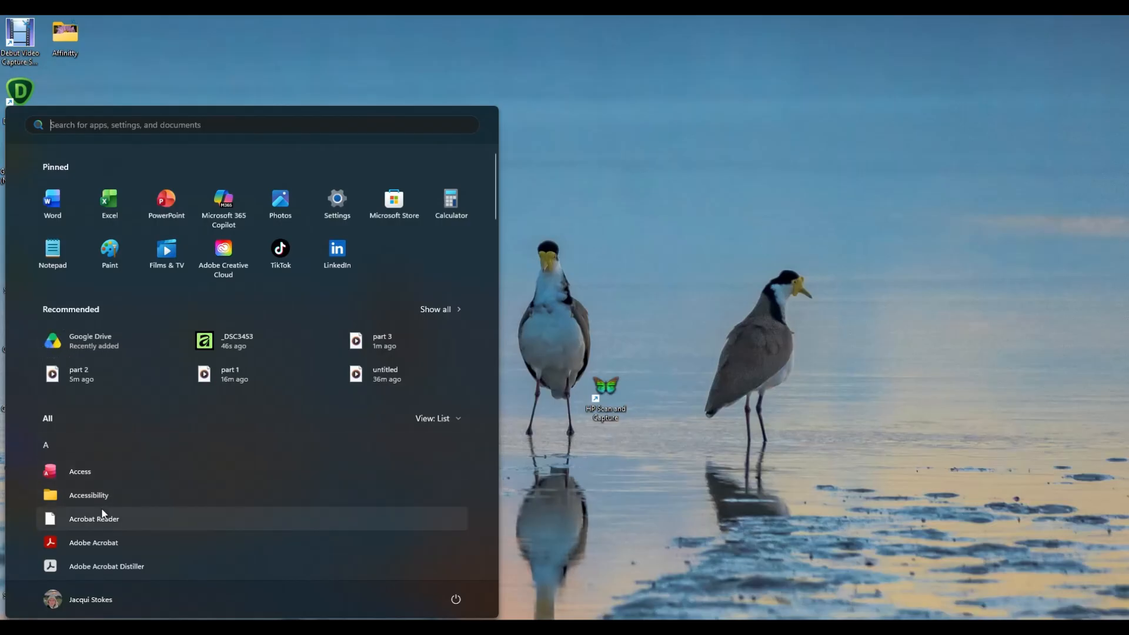
Step: Launch Affinity and open the JPG version of _DSC3453 from the Affinitty folder on the desktop
{"action": "scroll", "coordinate": [101, 508], "scroll_direction": "down", "scroll_amount": 3}
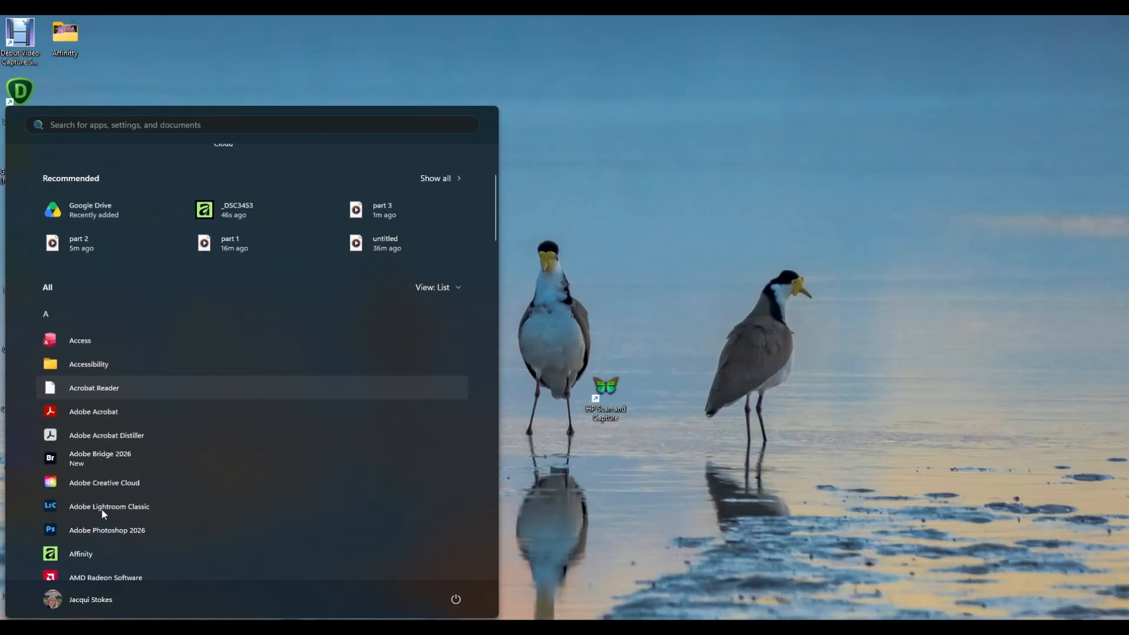
{"action": "left_click", "coordinate": [86, 555]}
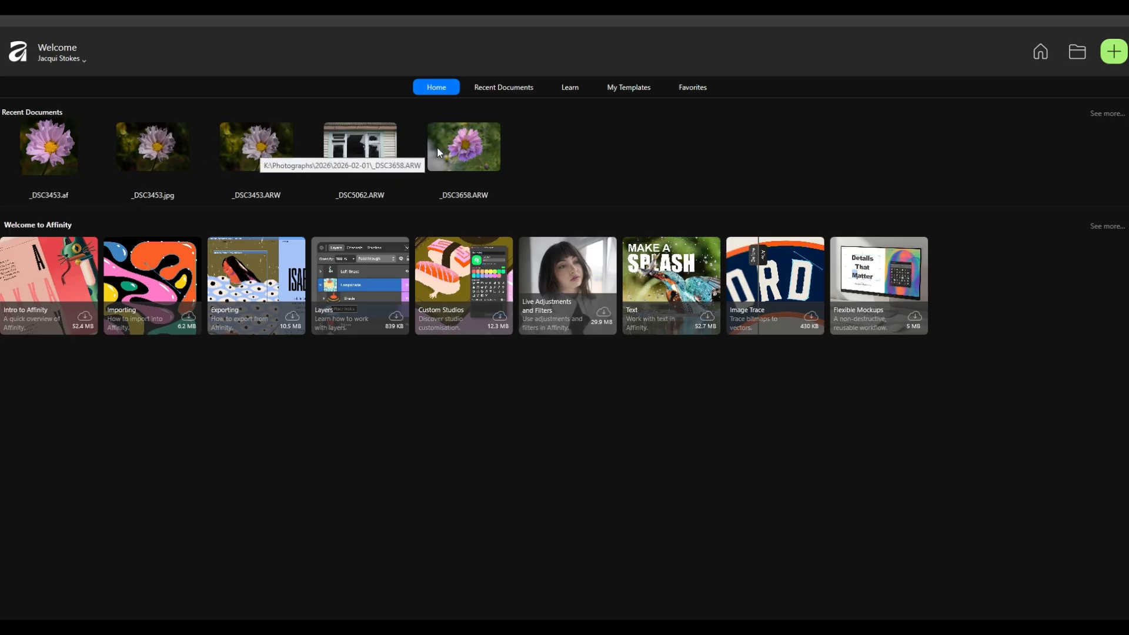
{"action": "left_click", "coordinate": [1077, 51]}
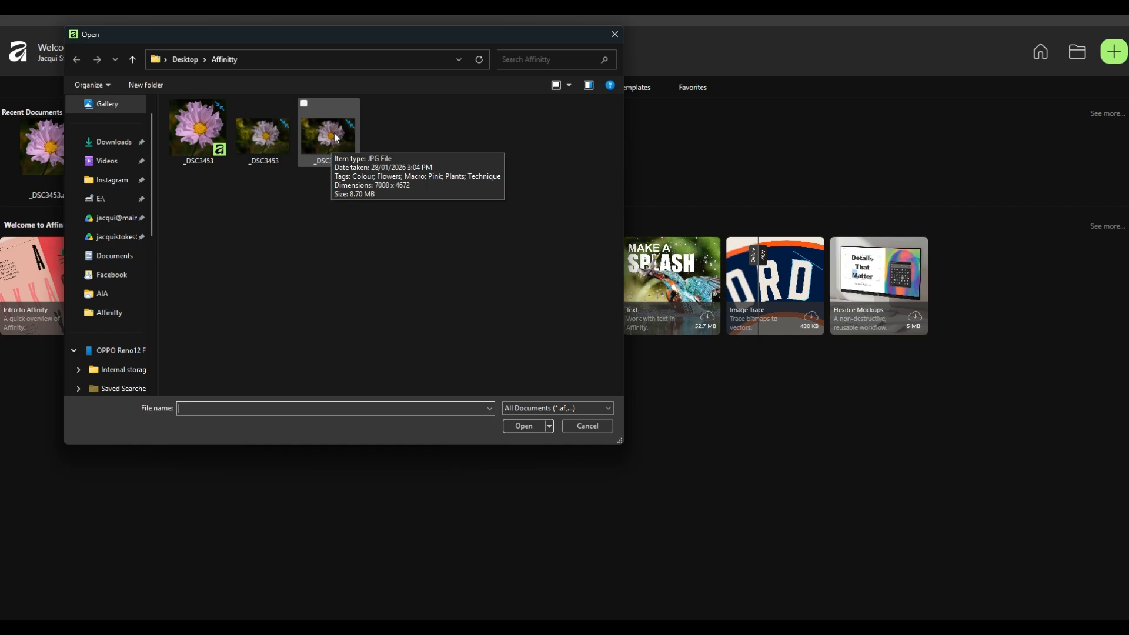
{"action": "left_click", "coordinate": [335, 135]}
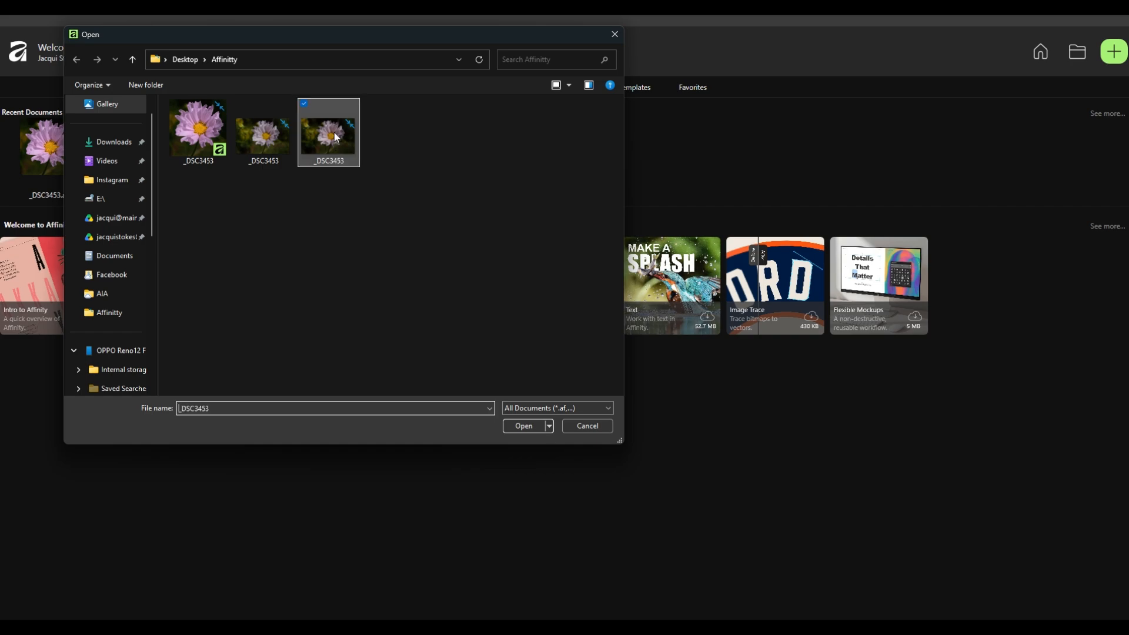
{"action": "left_click", "coordinate": [527, 429]}
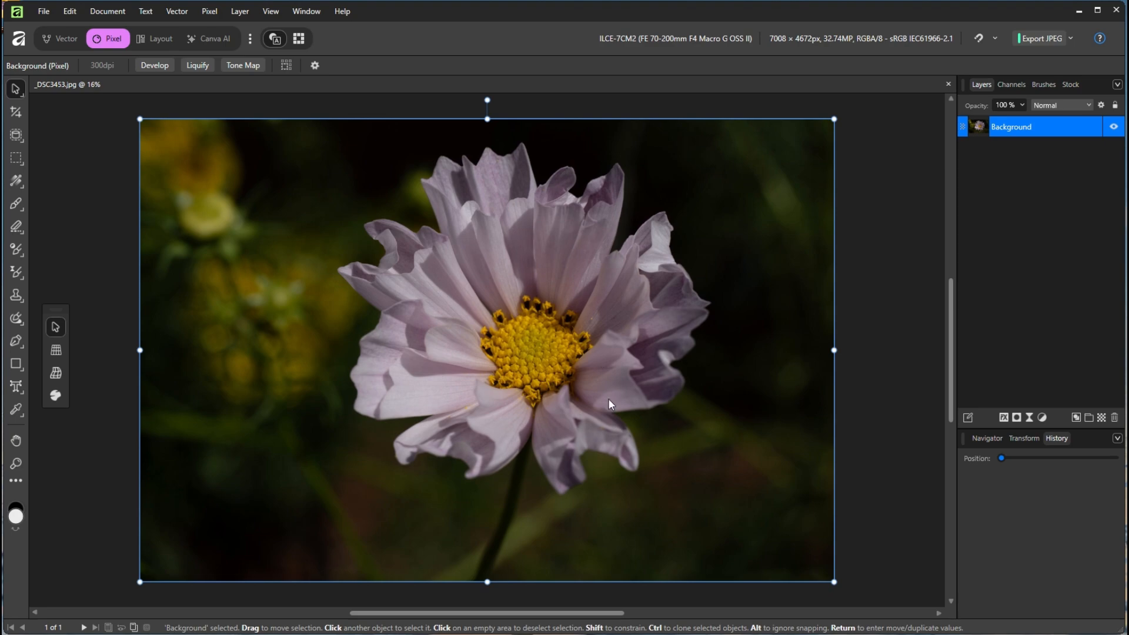
Step: Start developing the flower photo and set its exposure to 0.874 and blackpoint to -2%
{"action": "left_click", "coordinate": [155, 66]}
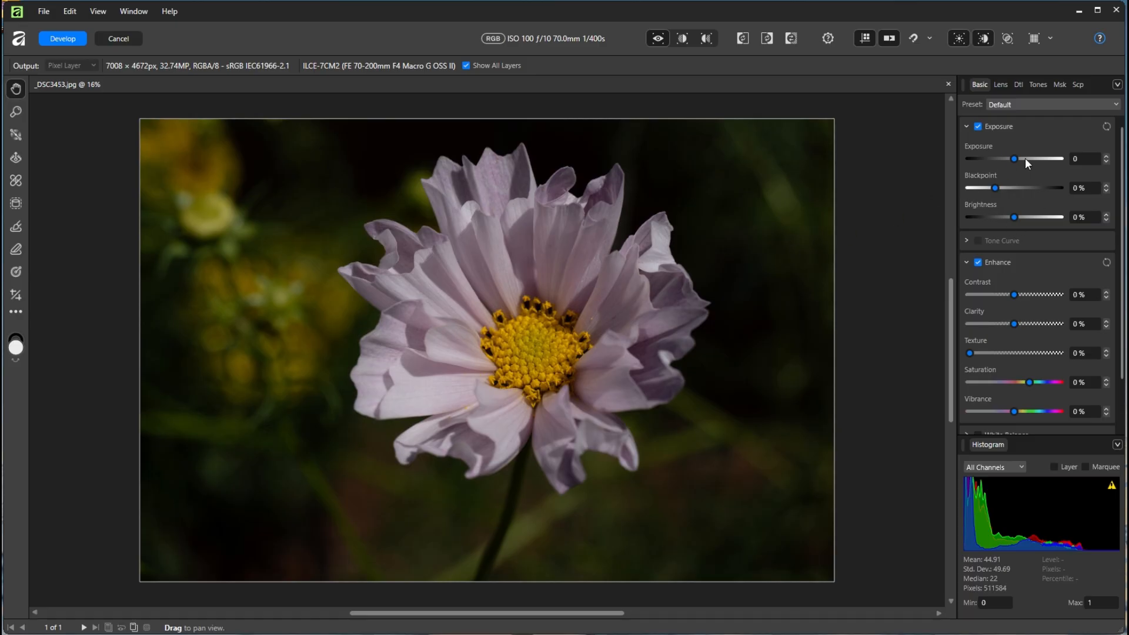
{"action": "left_click_drag", "start_coordinate": [1017, 158], "coordinate": [1022, 160]}
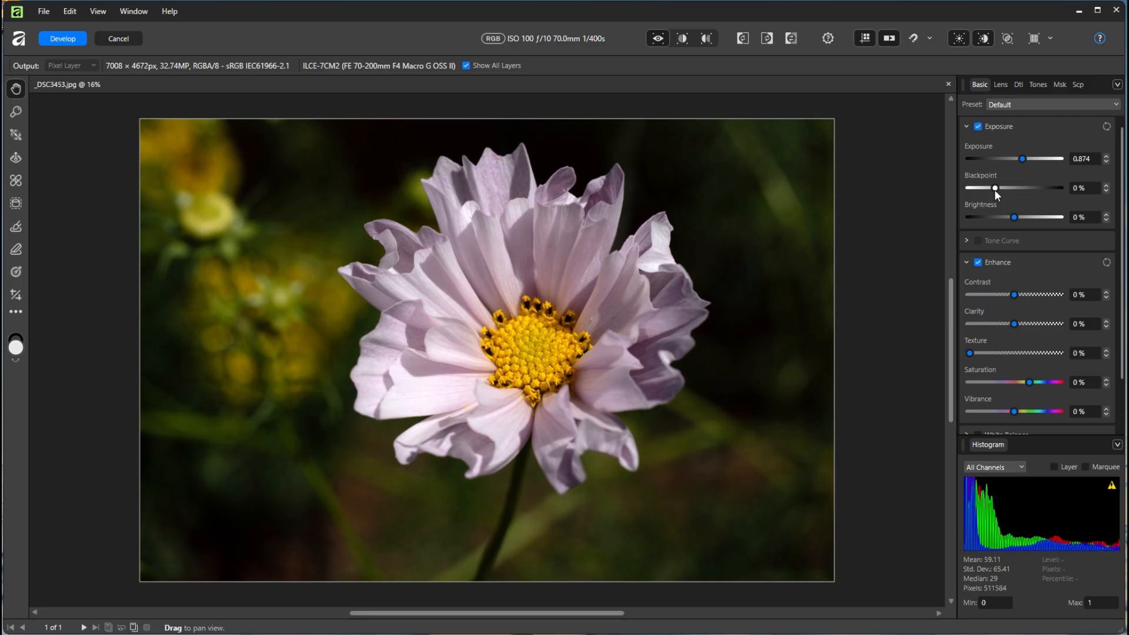
{"action": "left_click_drag", "start_coordinate": [995, 188], "coordinate": [1028, 192]}
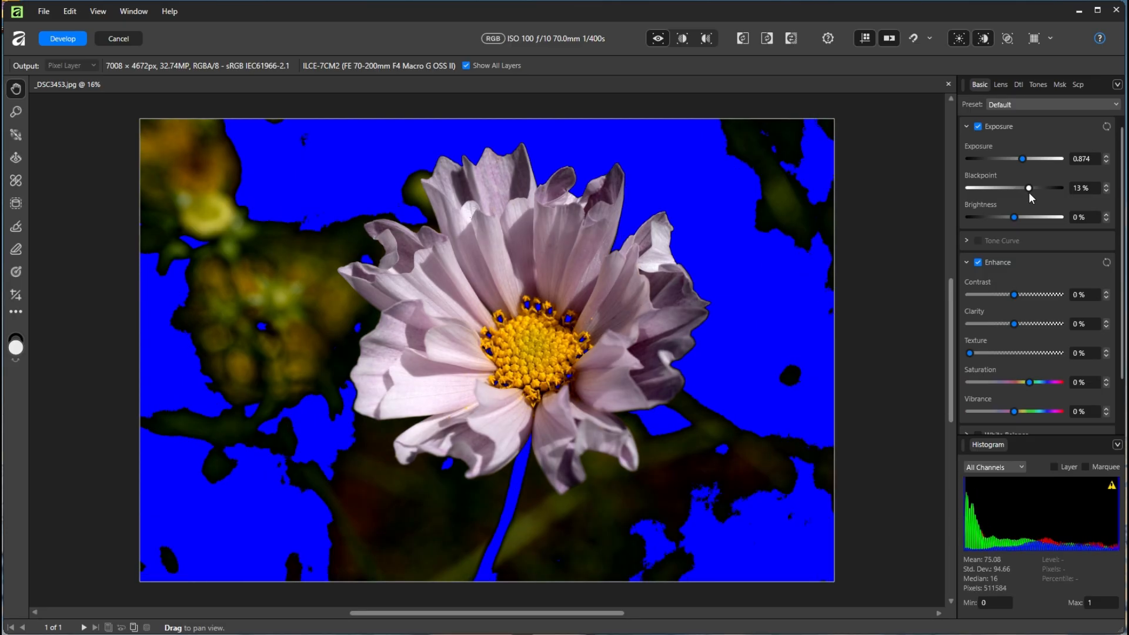
{"action": "left_click_drag", "start_coordinate": [1029, 192], "coordinate": [991, 195]}
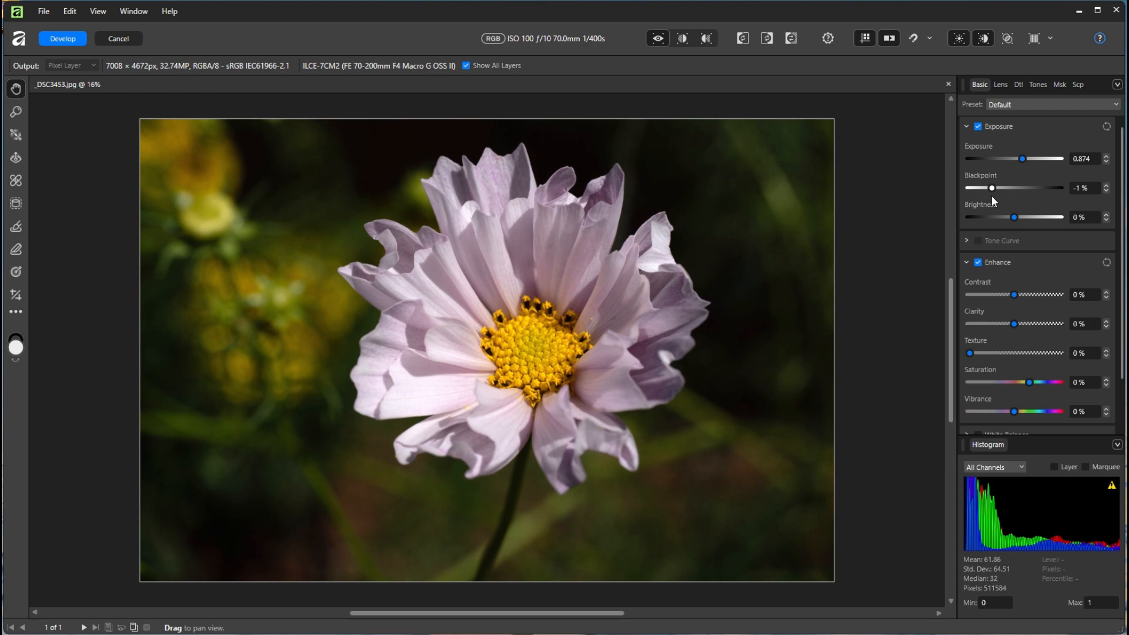
{"action": "left_click_drag", "start_coordinate": [992, 195], "coordinate": [991, 196]}
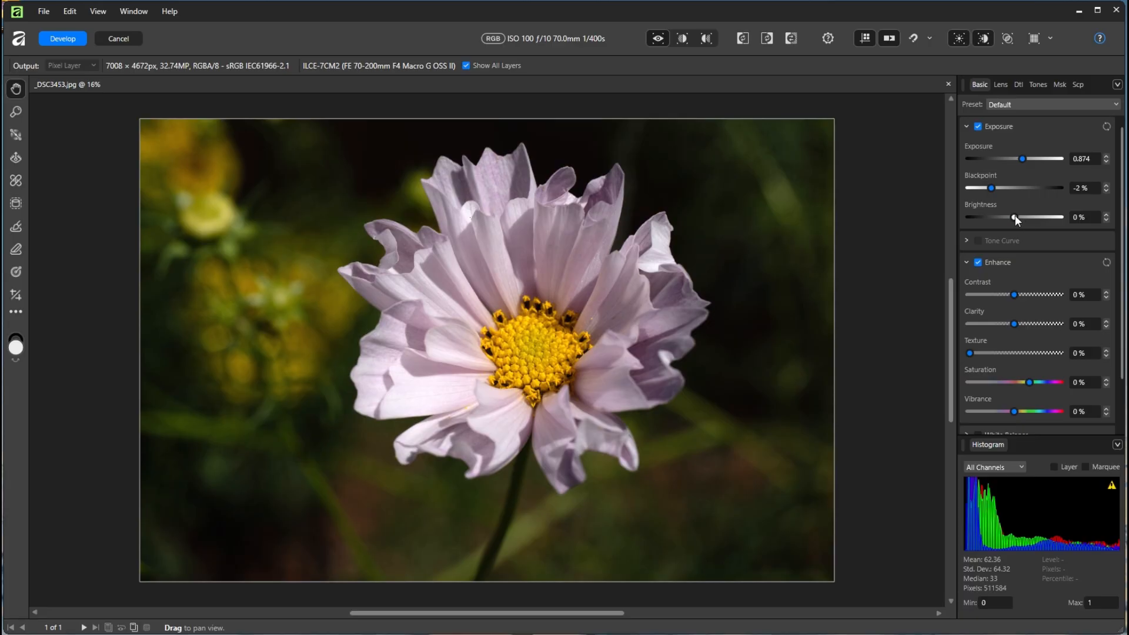
Step: Try stronger and weaker brightness on the photo and set it to -5%
{"action": "left_click_drag", "start_coordinate": [1015, 218], "coordinate": [1060, 217]}
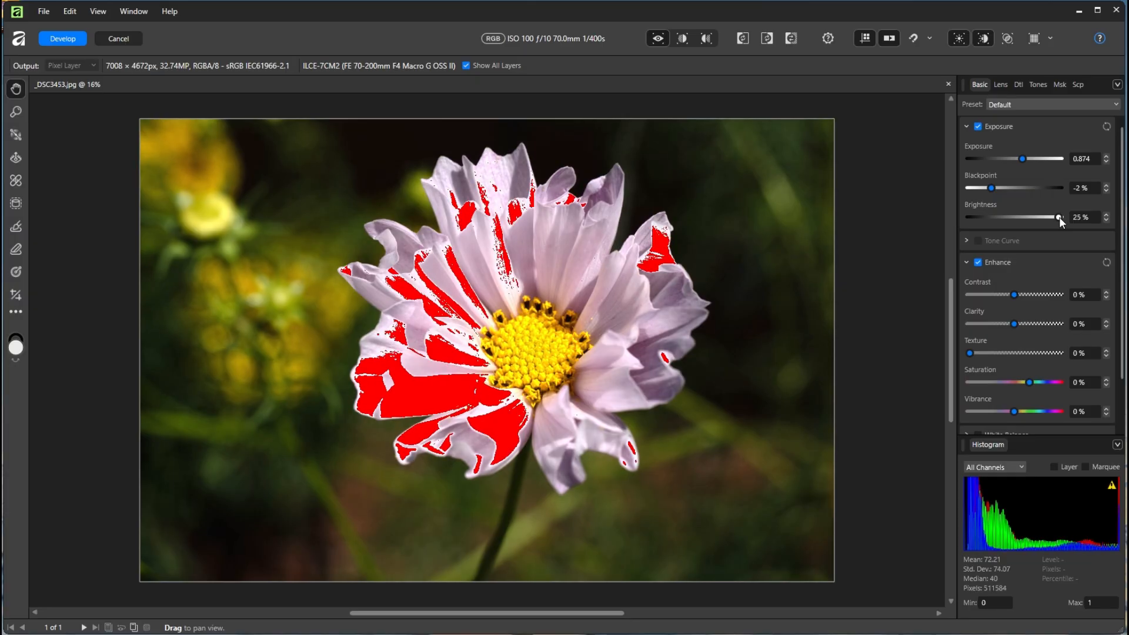
{"action": "left_click_drag", "start_coordinate": [1060, 217], "coordinate": [998, 218]}
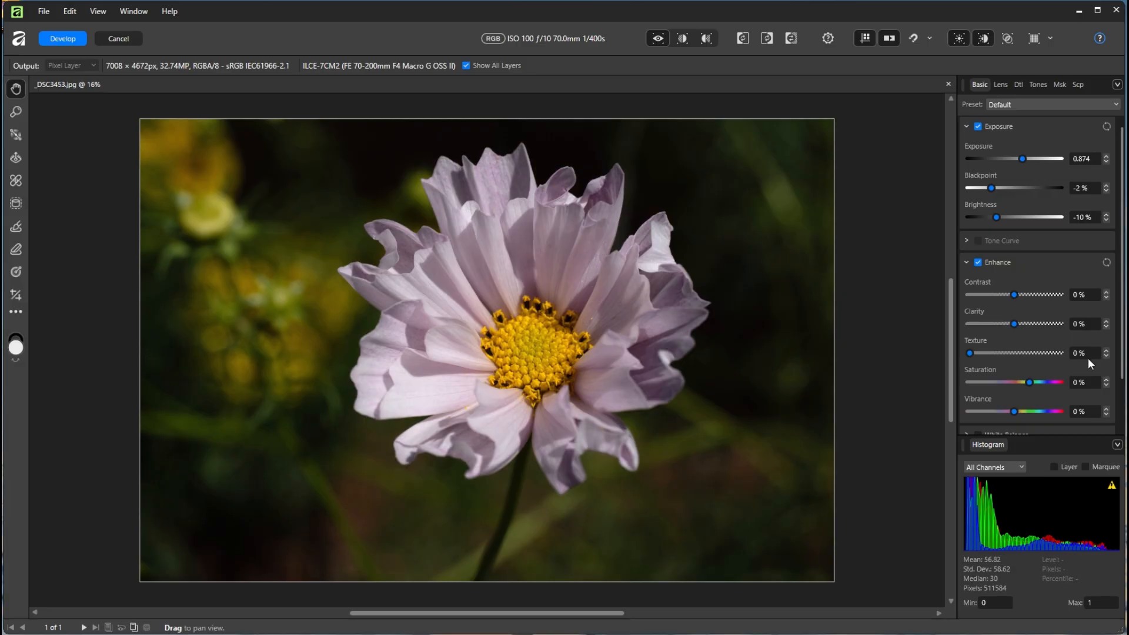
{"action": "left_click", "coordinate": [1004, 217]}
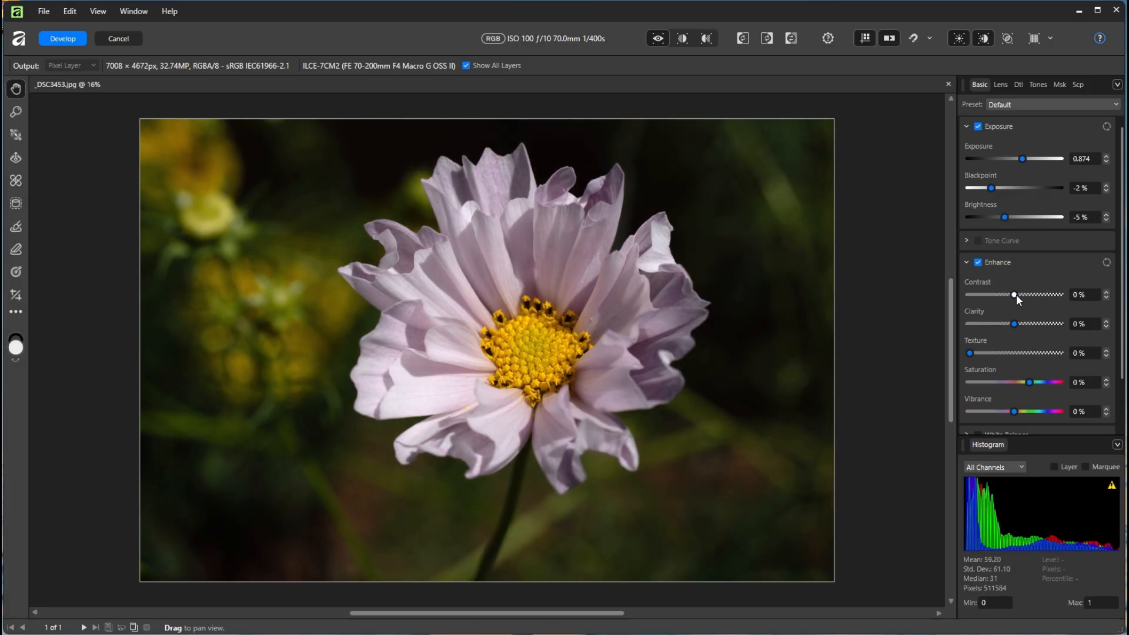
Step: Try higher and lower contrast on the photo and set it to -2%
{"action": "left_click_drag", "start_coordinate": [1016, 294], "coordinate": [1029, 292]}
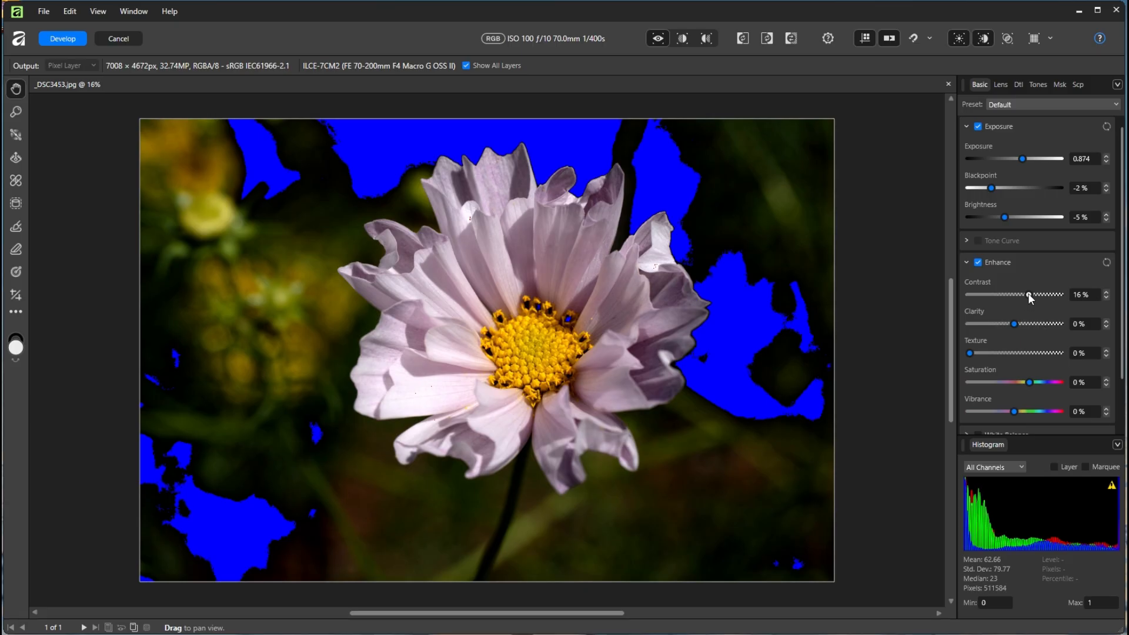
{"action": "left_click_drag", "start_coordinate": [1028, 293], "coordinate": [993, 298]}
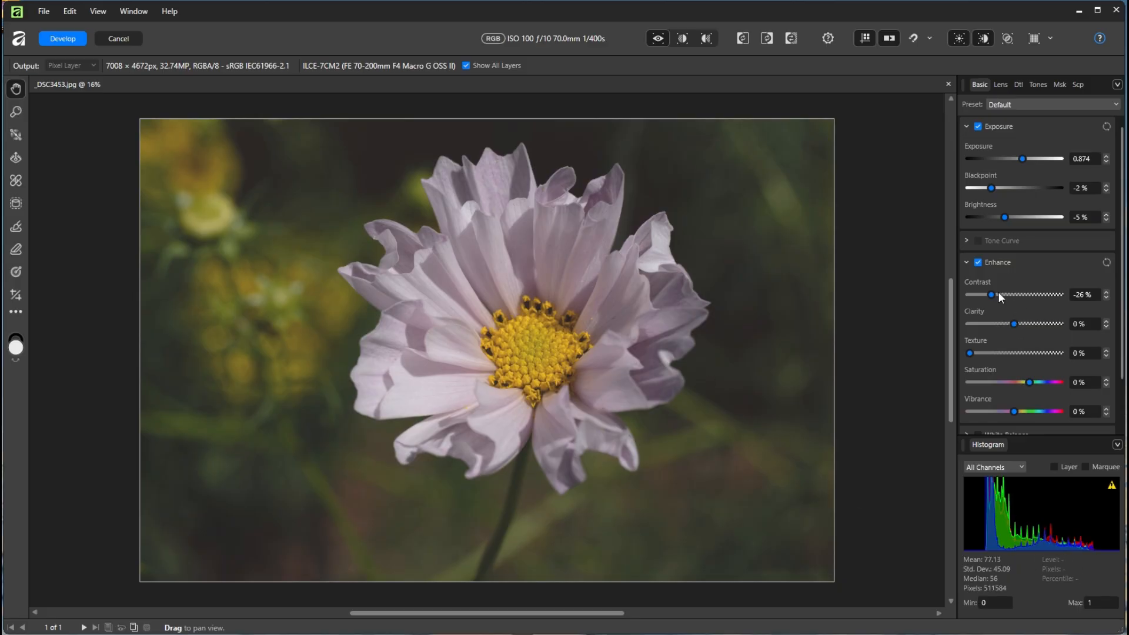
{"action": "left_click_drag", "start_coordinate": [991, 295], "coordinate": [1012, 295]}
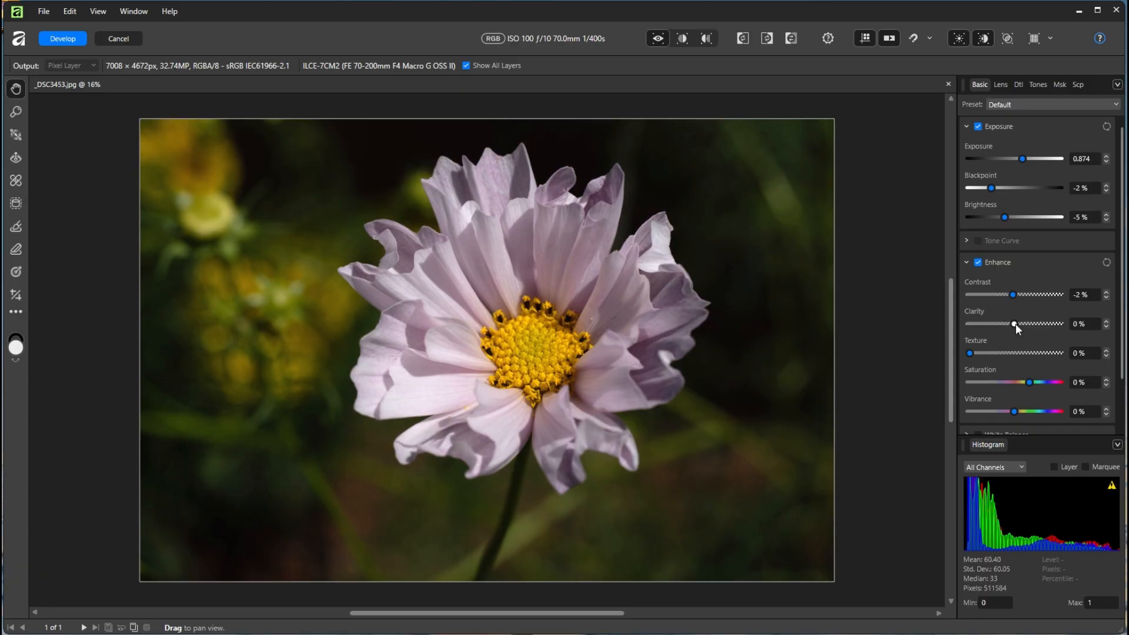
Step: Set the photo's clarity to 20% and its texture to 38%
{"action": "left_click_drag", "start_coordinate": [1015, 323], "coordinate": [1061, 326]}
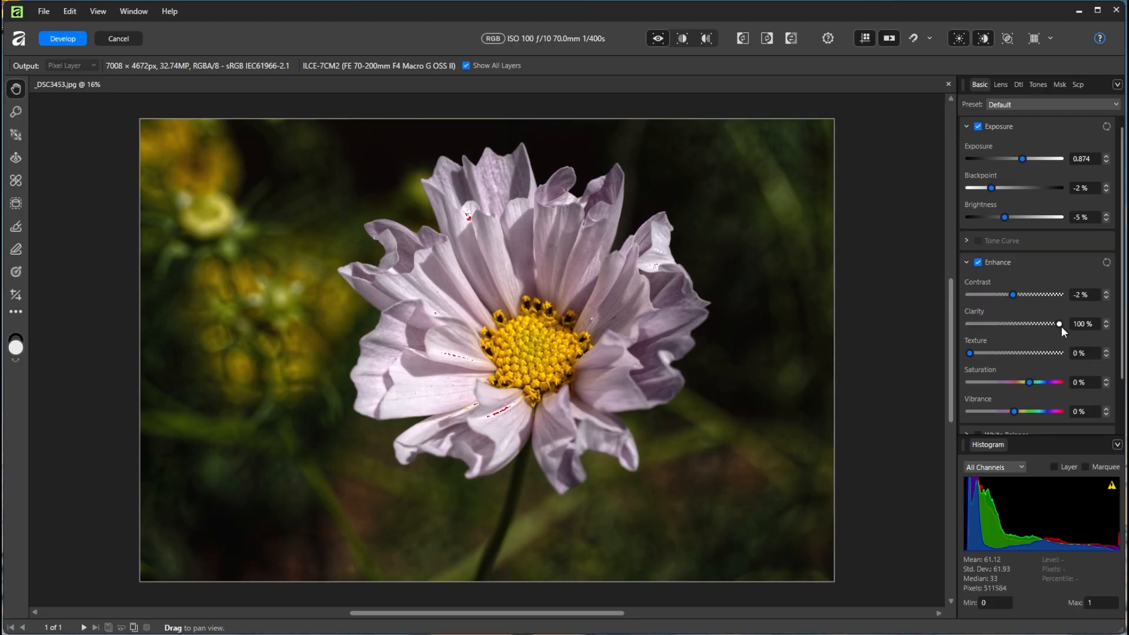
{"action": "left_click_drag", "start_coordinate": [1060, 326], "coordinate": [1039, 351]}
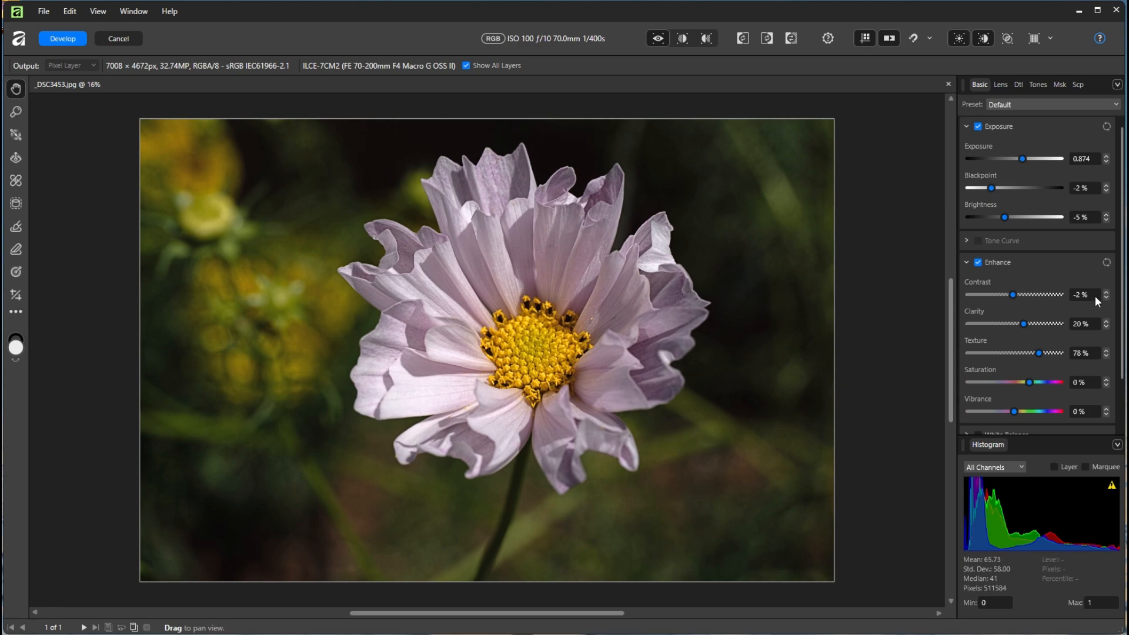
{"action": "left_click_drag", "start_coordinate": [1039, 352], "coordinate": [1008, 352]}
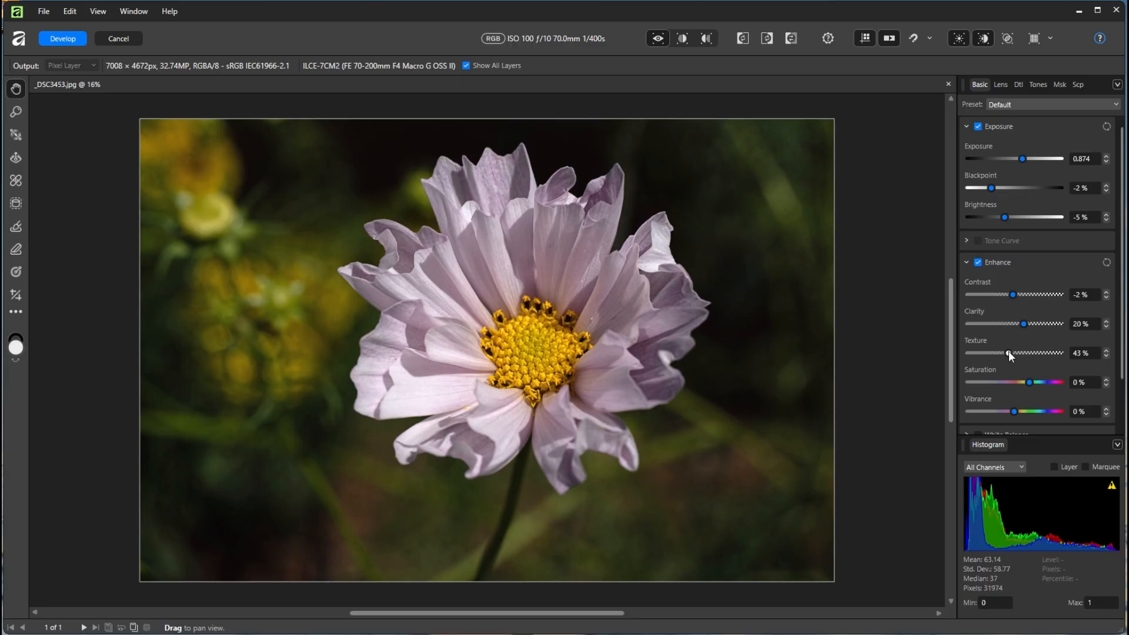
{"action": "left_click_drag", "start_coordinate": [1008, 352], "coordinate": [1005, 353]}
Step: Set the photo's saturation to 13% and its vibrance to 19%
{"action": "left_click_drag", "start_coordinate": [1031, 383], "coordinate": [1060, 384]}
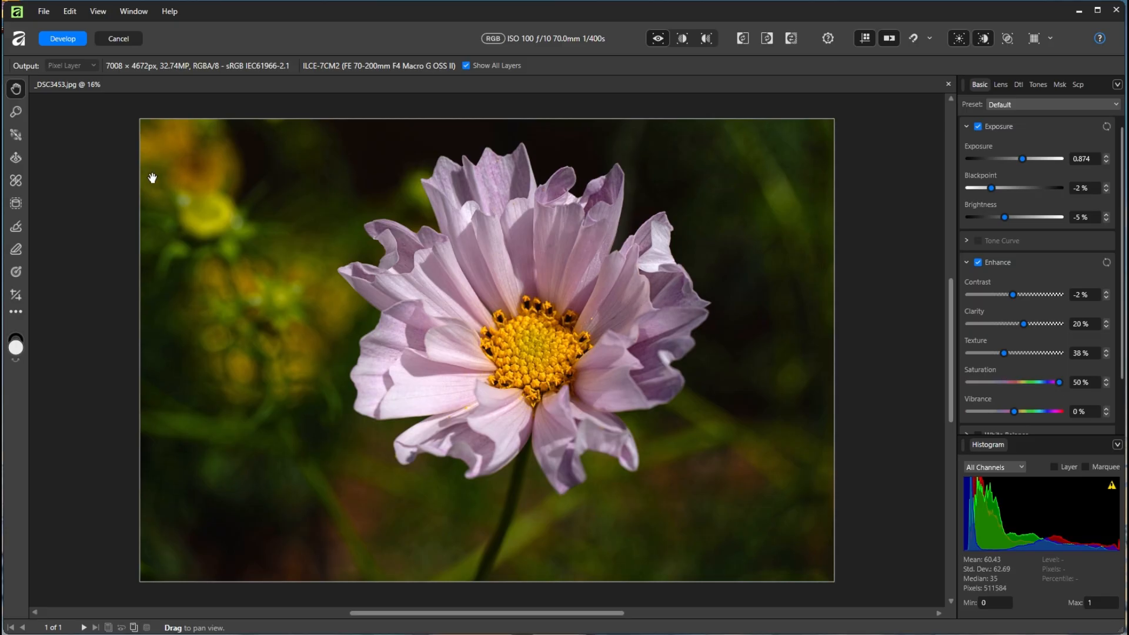
{"action": "mouse_move", "coordinate": [1059, 383]}
{"action": "left_mouse_down"}
{"action": "mouse_move", "coordinate": [1022, 383]}
{"action": "mouse_move", "coordinate": [1039, 380]}
{"action": "left_mouse_up"}
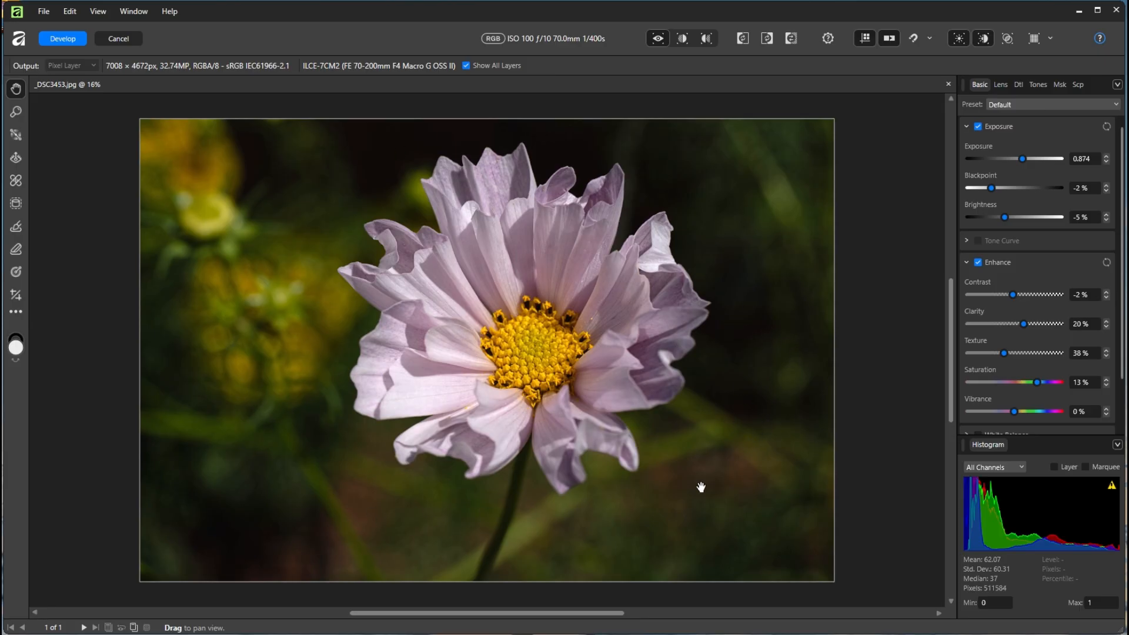
{"action": "left_click_drag", "start_coordinate": [1016, 412], "coordinate": [1033, 414]}
{"action": "left_click_drag", "start_coordinate": [1035, 413], "coordinate": [1032, 414]}
Step: Collapse the Enhance and Exposure settings and set the white balance to -15% temperature and 18% tint
{"action": "scroll", "coordinate": [964, 386], "scroll_direction": "down", "scroll_amount": 1}
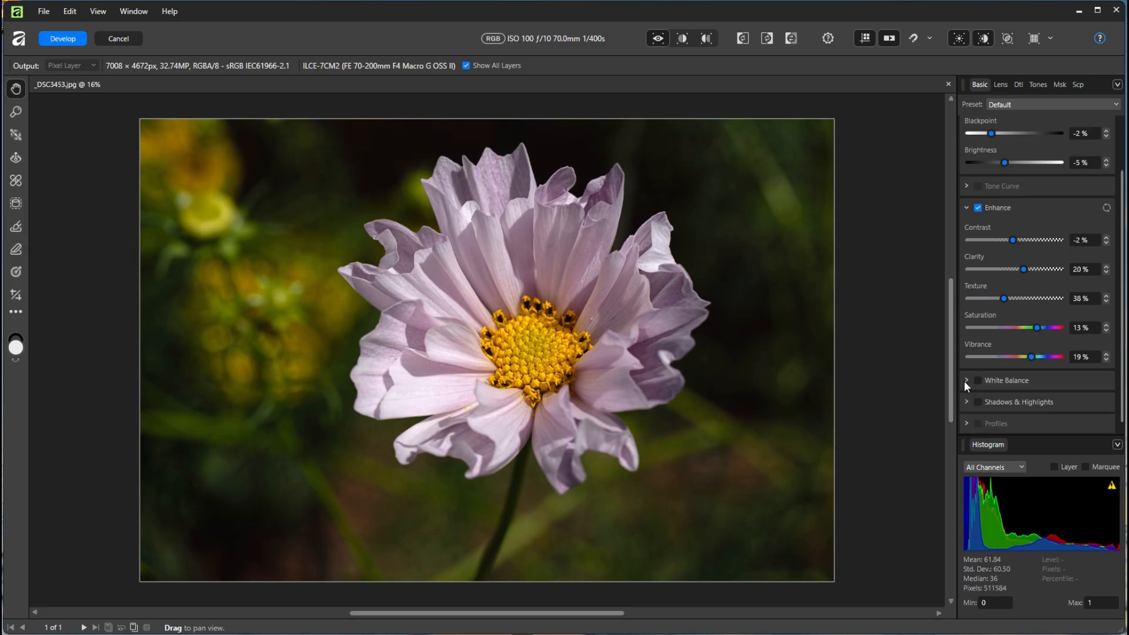
{"action": "left_click", "coordinate": [967, 208]}
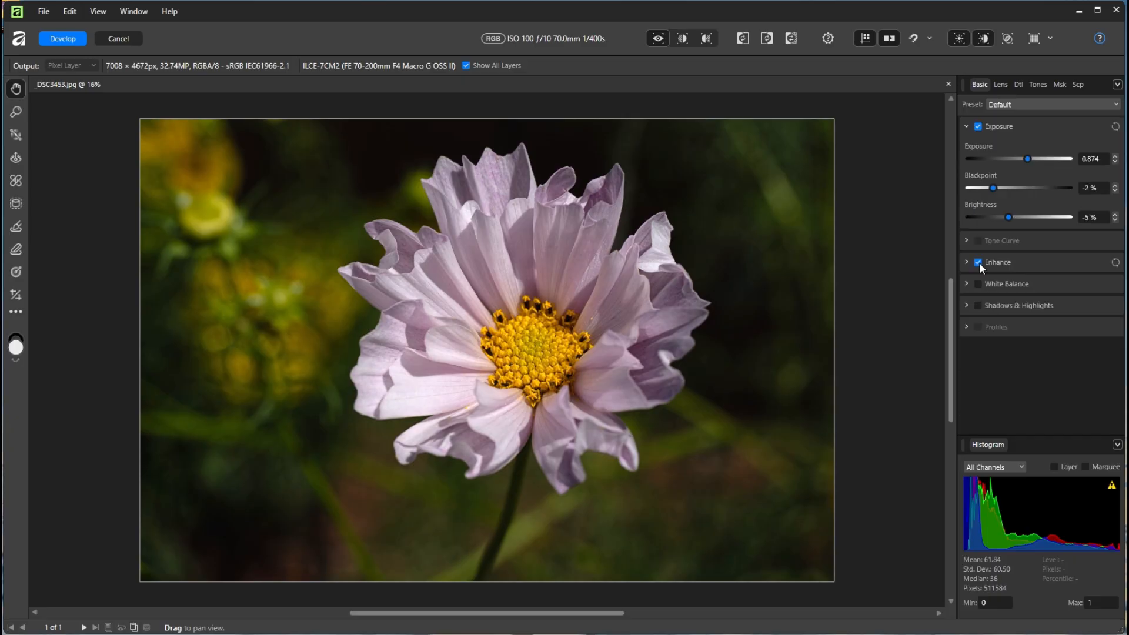
{"action": "left_click", "coordinate": [967, 127]}
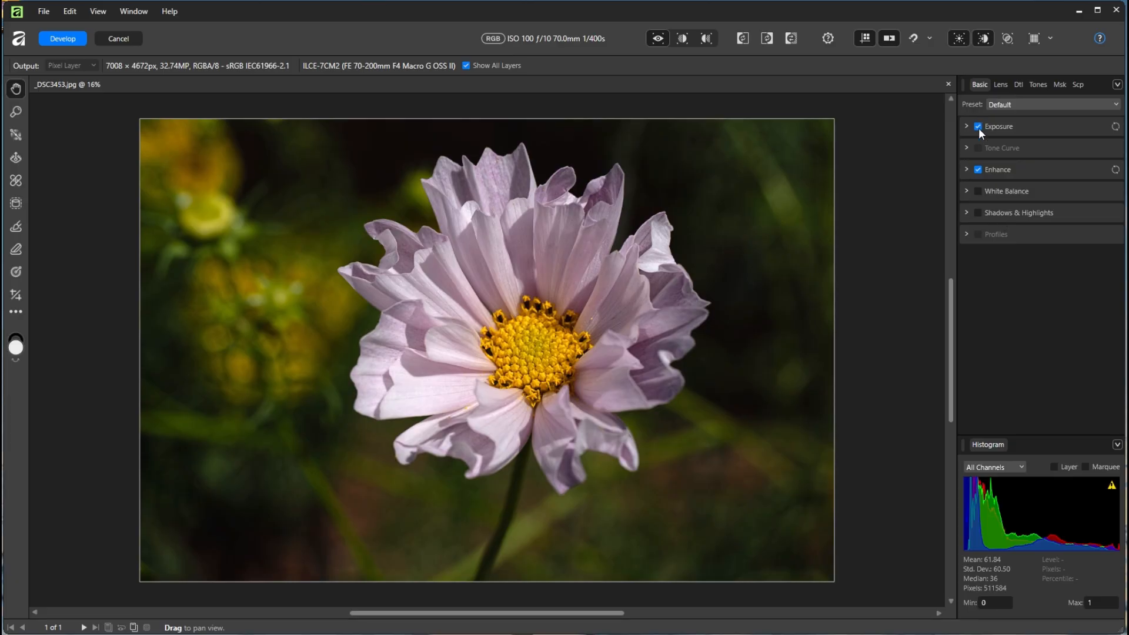
{"action": "left_click", "coordinate": [966, 192]}
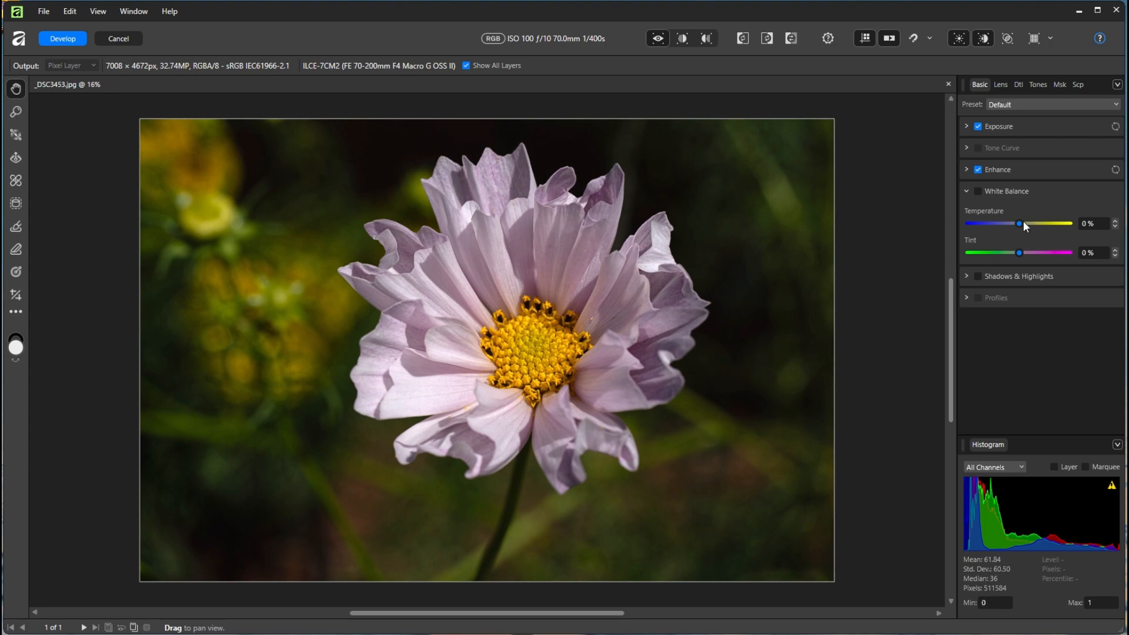
{"action": "mouse_move", "coordinate": [1018, 221]}
{"action": "left_mouse_down"}
{"action": "mouse_move", "coordinate": [991, 224]}
{"action": "mouse_move", "coordinate": [1041, 224]}
{"action": "mouse_move", "coordinate": [1011, 225]}
{"action": "left_mouse_up"}
{"action": "left_click_drag", "start_coordinate": [1019, 252], "coordinate": [1046, 259]}
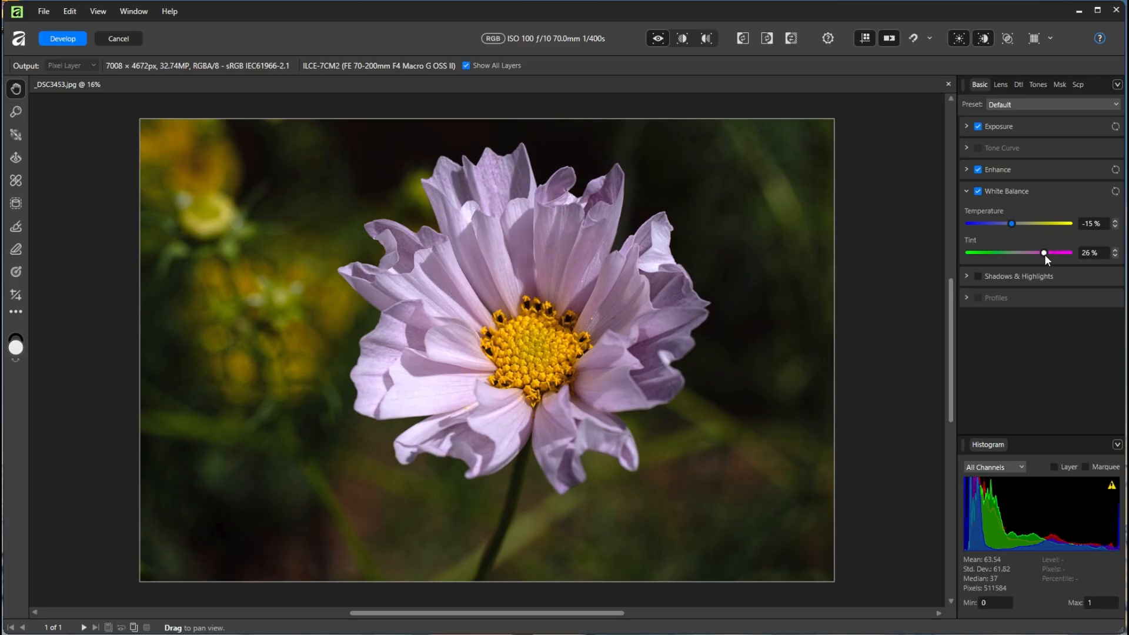
{"action": "left_click_drag", "start_coordinate": [1044, 254], "coordinate": [1037, 254]}
Step: Enable Shadows & Highlights and set the photo's shadows to 3% and its highlights to -4%
{"action": "left_click", "coordinate": [969, 275]}
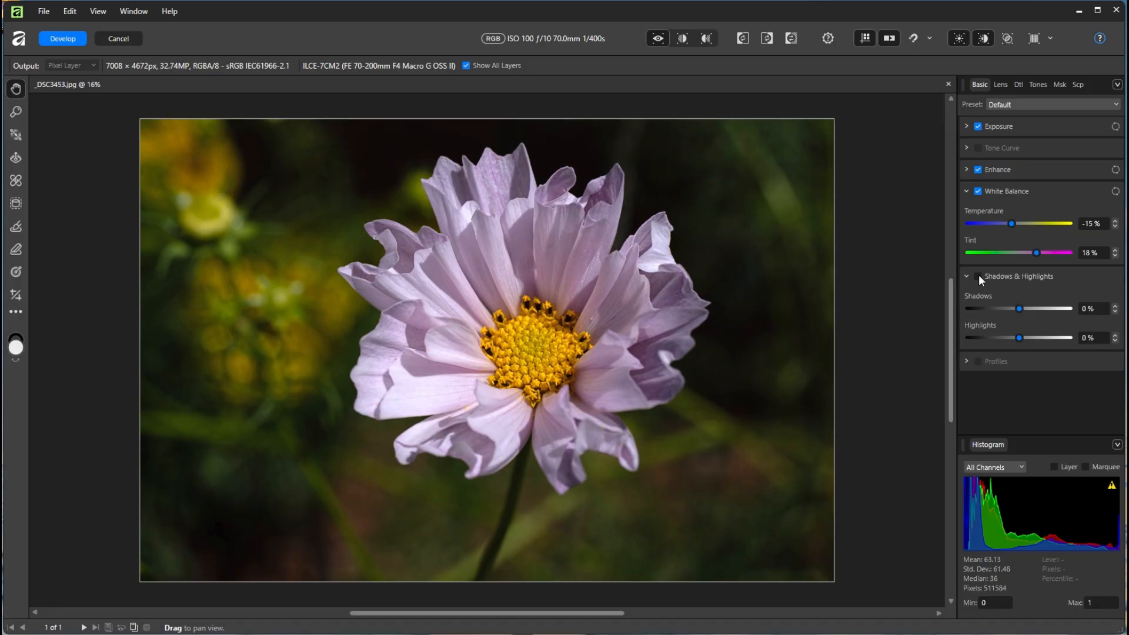
{"action": "left_click", "coordinate": [972, 193]}
{"action": "left_click", "coordinate": [978, 213]}
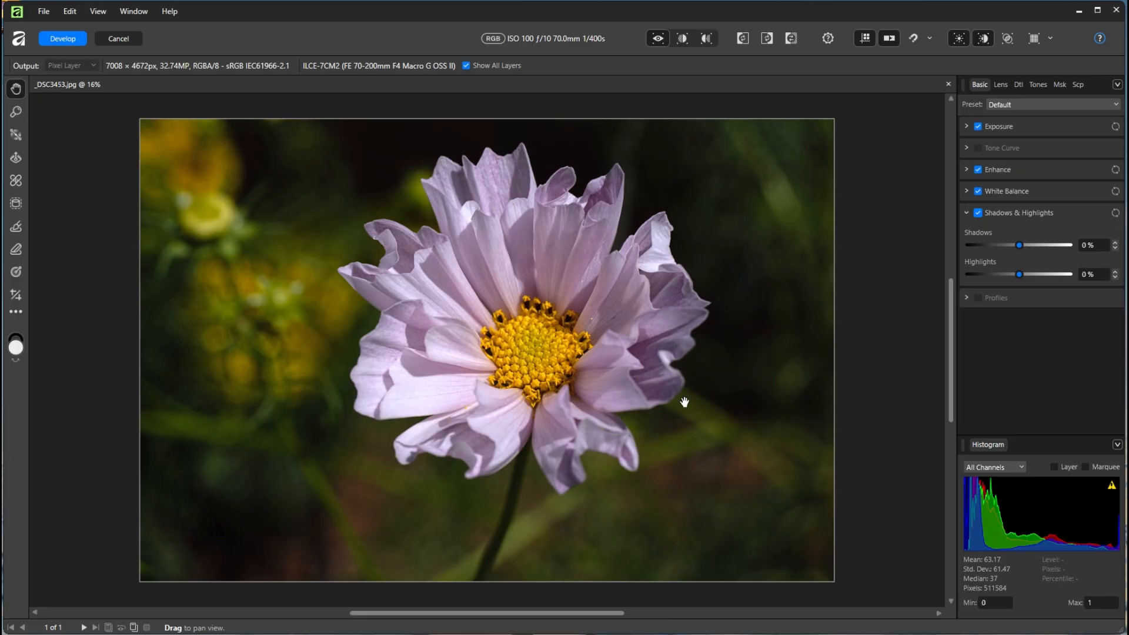
{"action": "left_click_drag", "start_coordinate": [1019, 244], "coordinate": [1034, 245]}
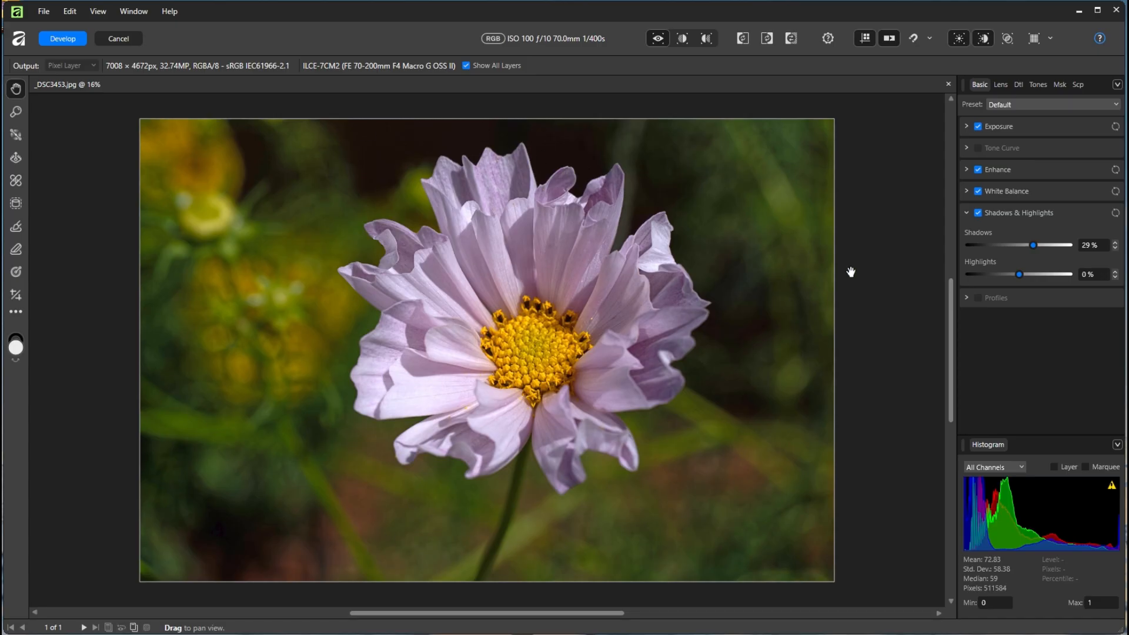
{"action": "left_click_drag", "start_coordinate": [1032, 242], "coordinate": [995, 275]}
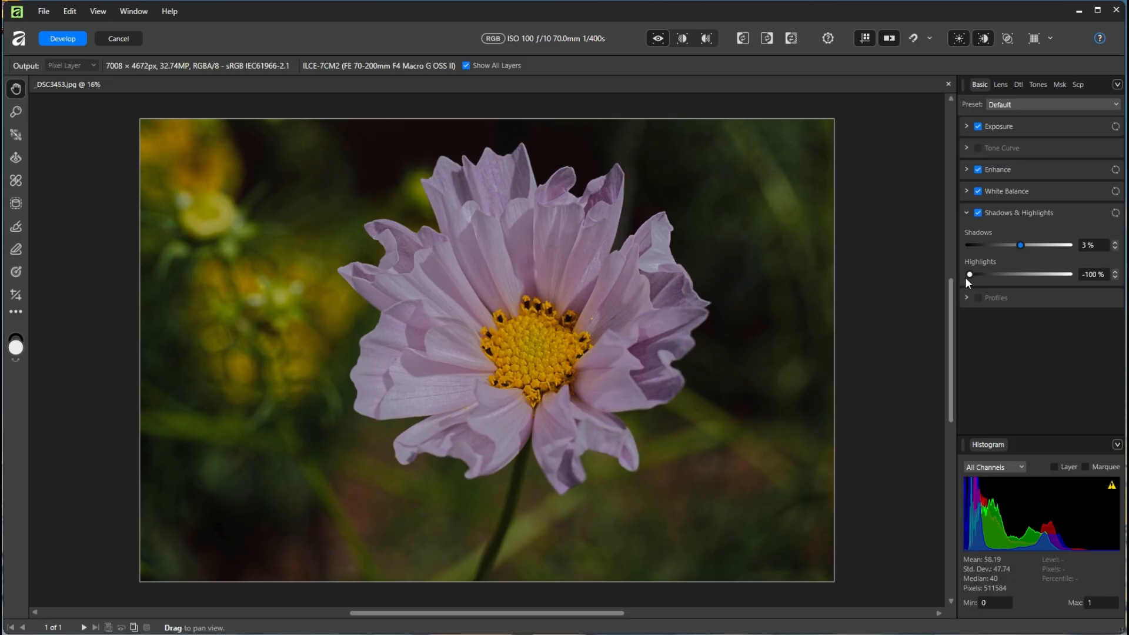
{"action": "left_click_drag", "start_coordinate": [969, 275], "coordinate": [1012, 275]}
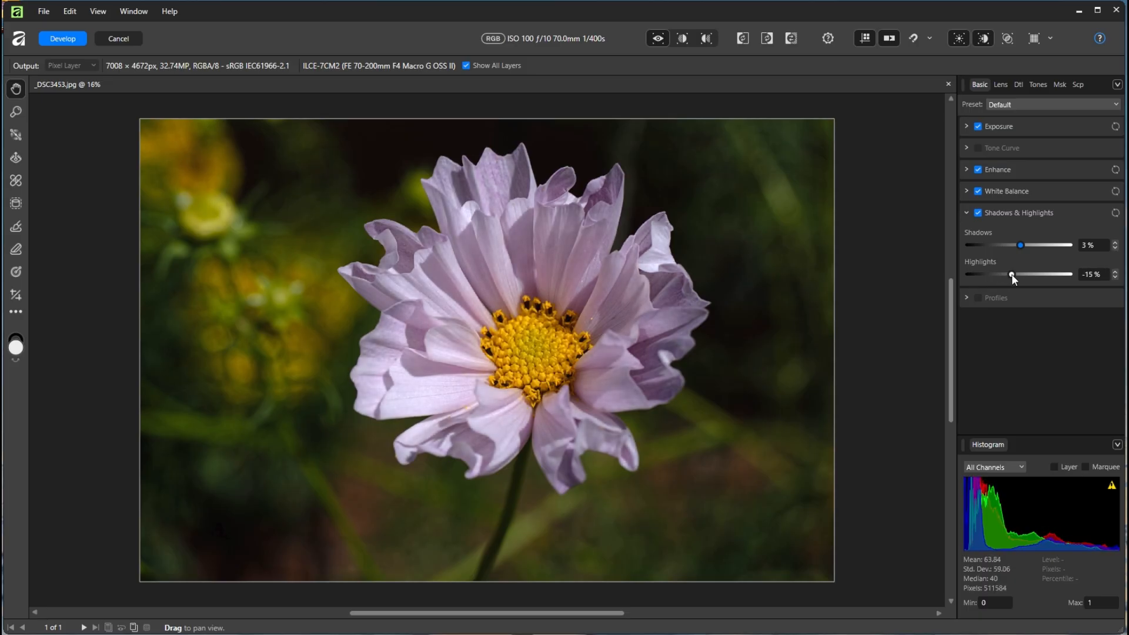
{"action": "left_click_drag", "start_coordinate": [1014, 274], "coordinate": [1016, 275]}
Step: Disable lens correction for the photo and review the Defringe and Remove Lens Vignette settings
{"action": "left_click", "coordinate": [1000, 84]}
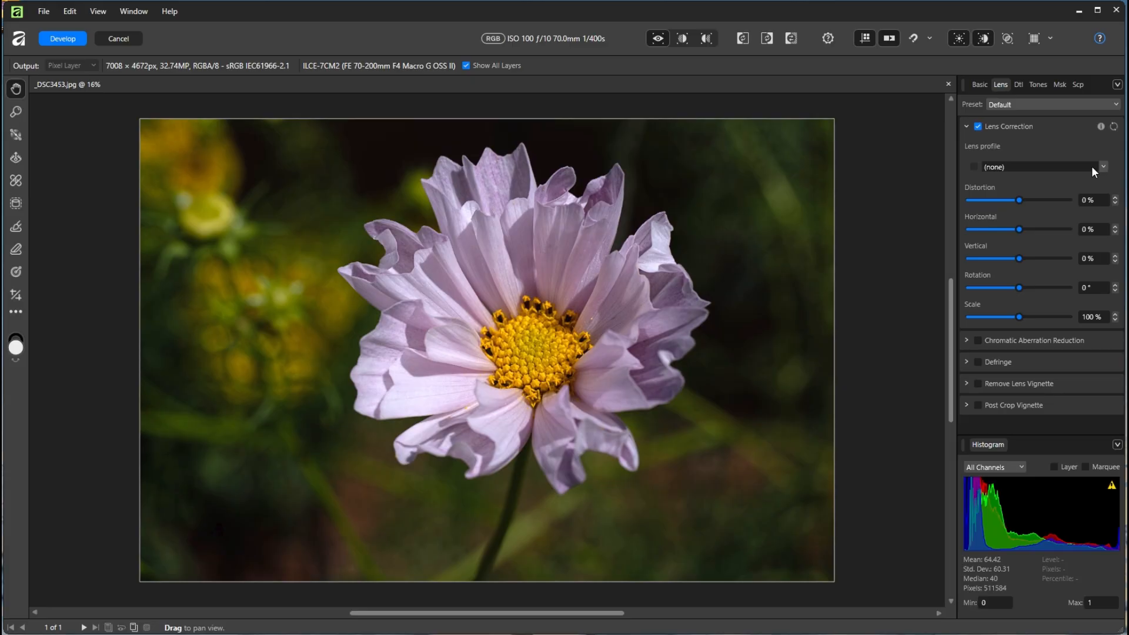
{"action": "left_click", "coordinate": [978, 126]}
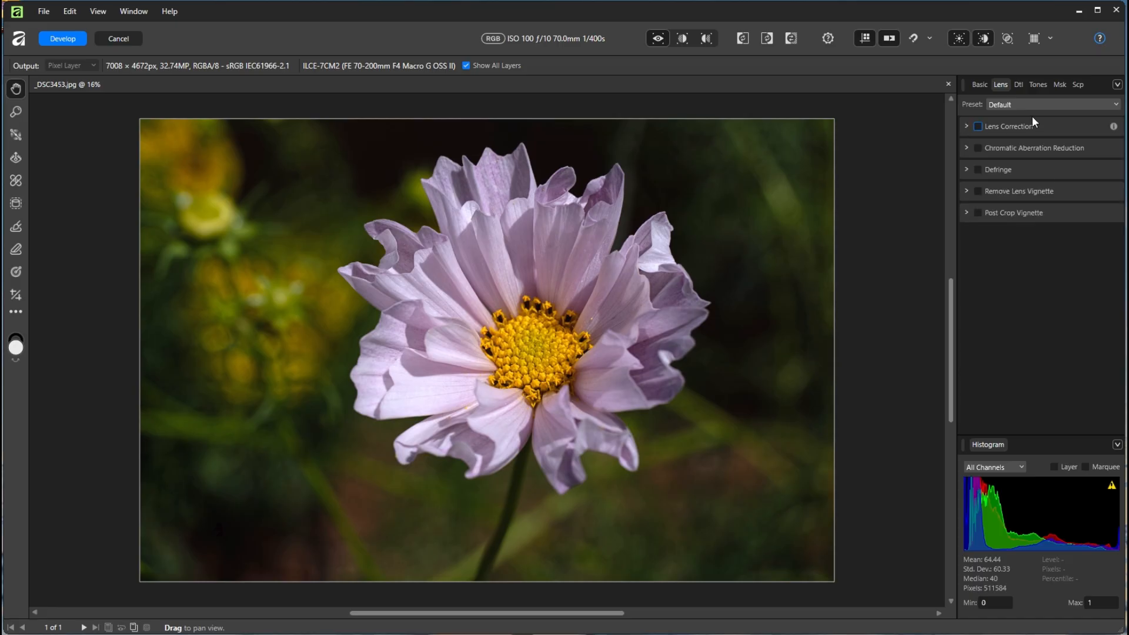
{"action": "left_click", "coordinate": [967, 169]}
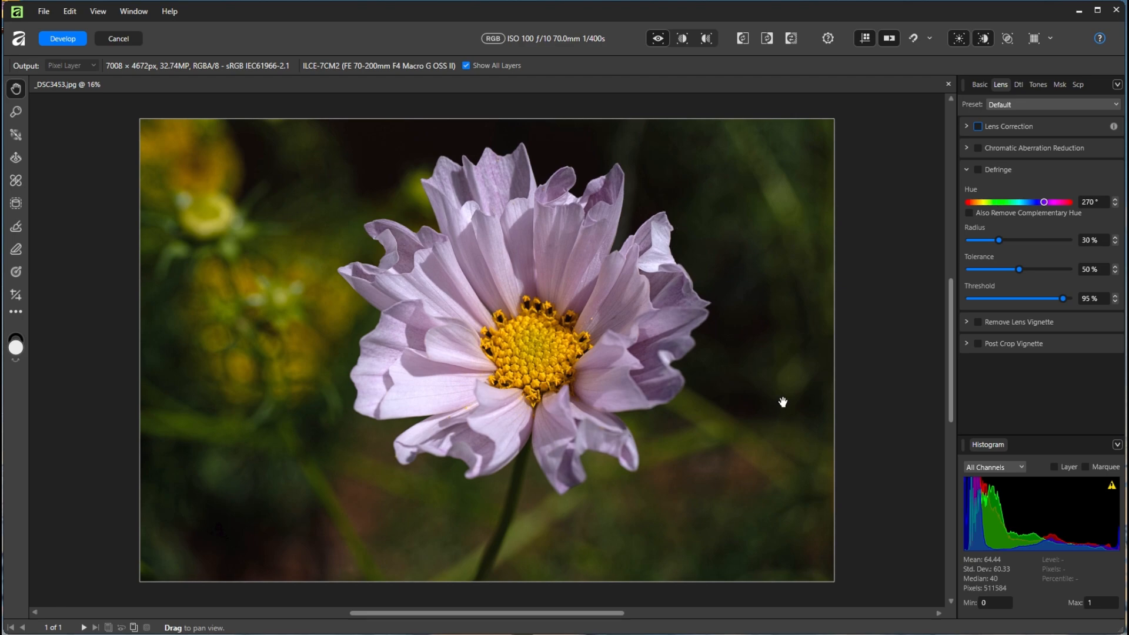
{"action": "left_click", "coordinate": [967, 322]}
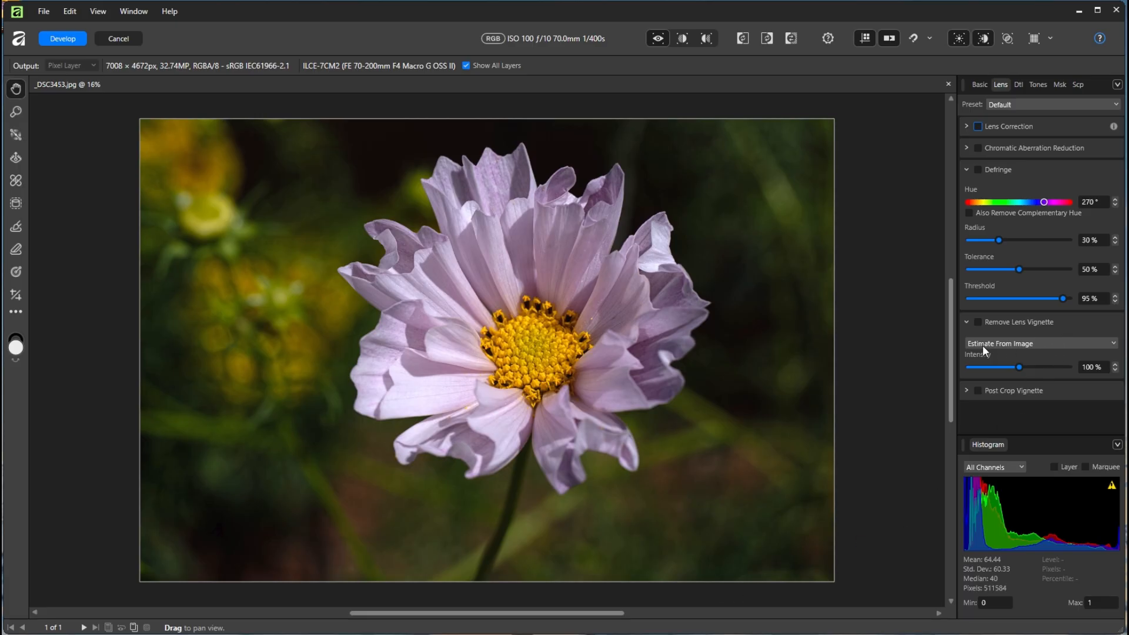
{"action": "left_click", "coordinate": [966, 323]}
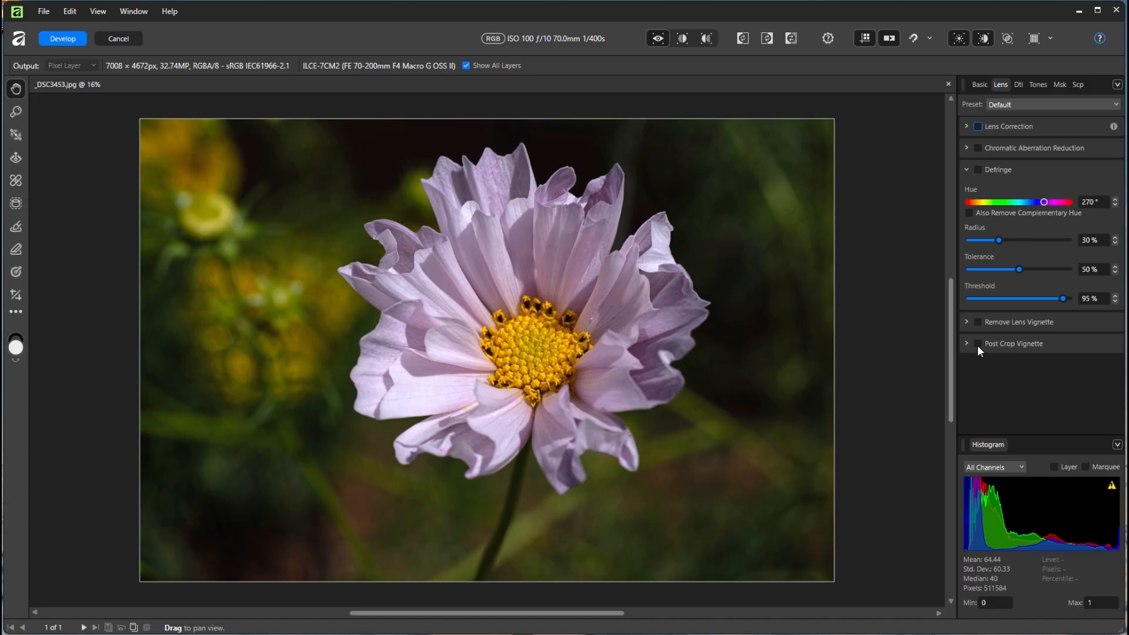
Step: Try a strong dark Post Crop Vignette on the photo and set its intensity to -6%
{"action": "left_click", "coordinate": [966, 344]}
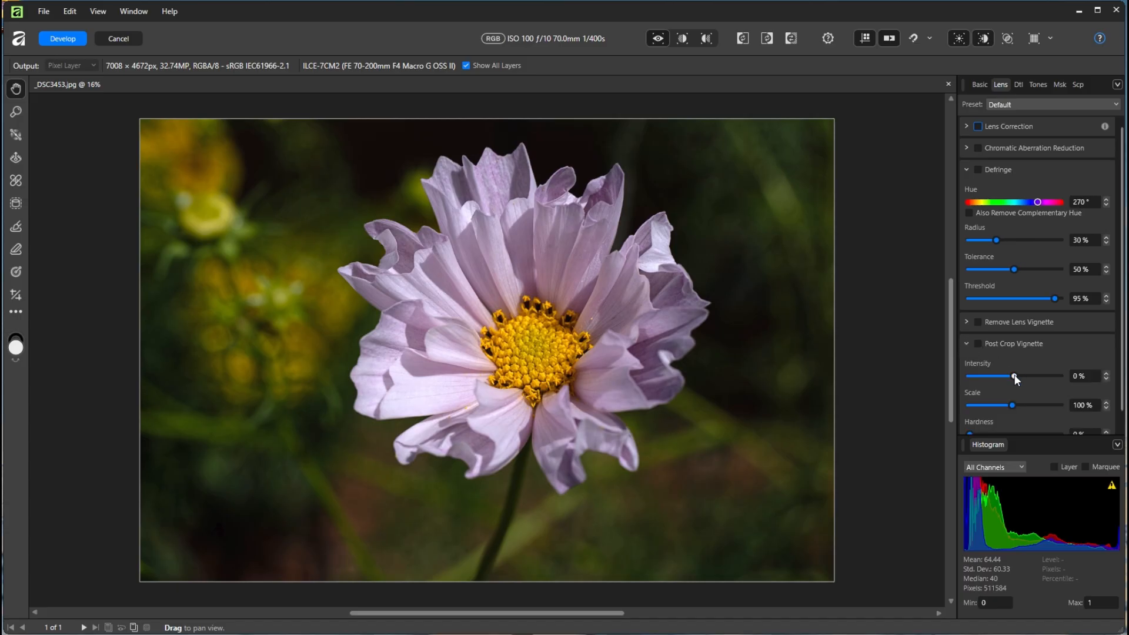
{"action": "left_click_drag", "start_coordinate": [1016, 373], "coordinate": [969, 365]}
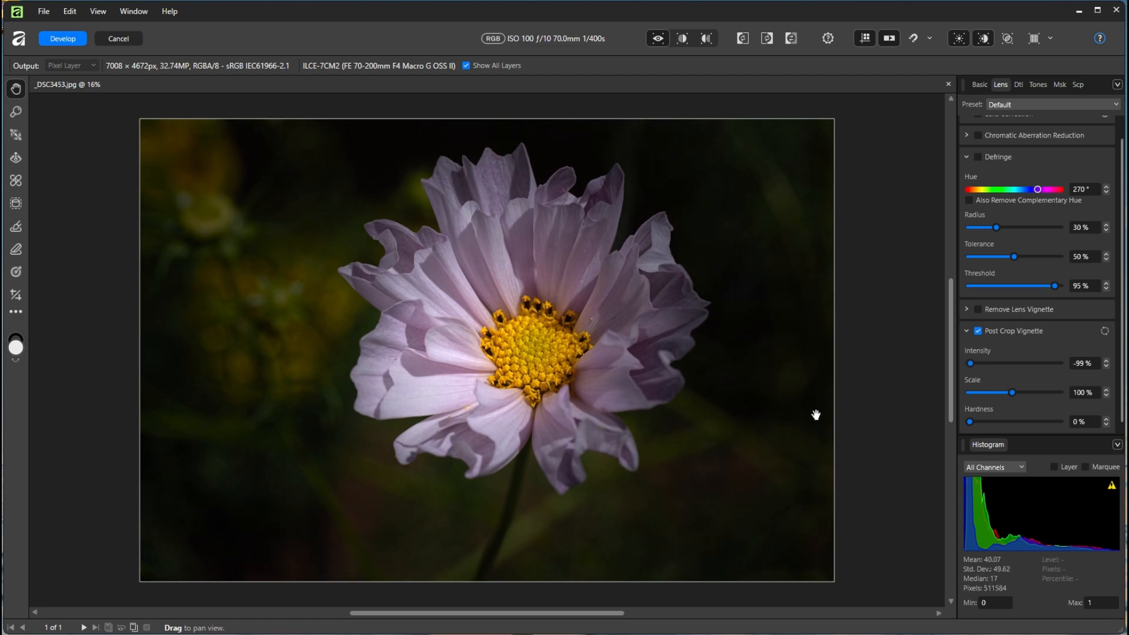
{"action": "left_click_drag", "start_coordinate": [972, 363], "coordinate": [1011, 362]}
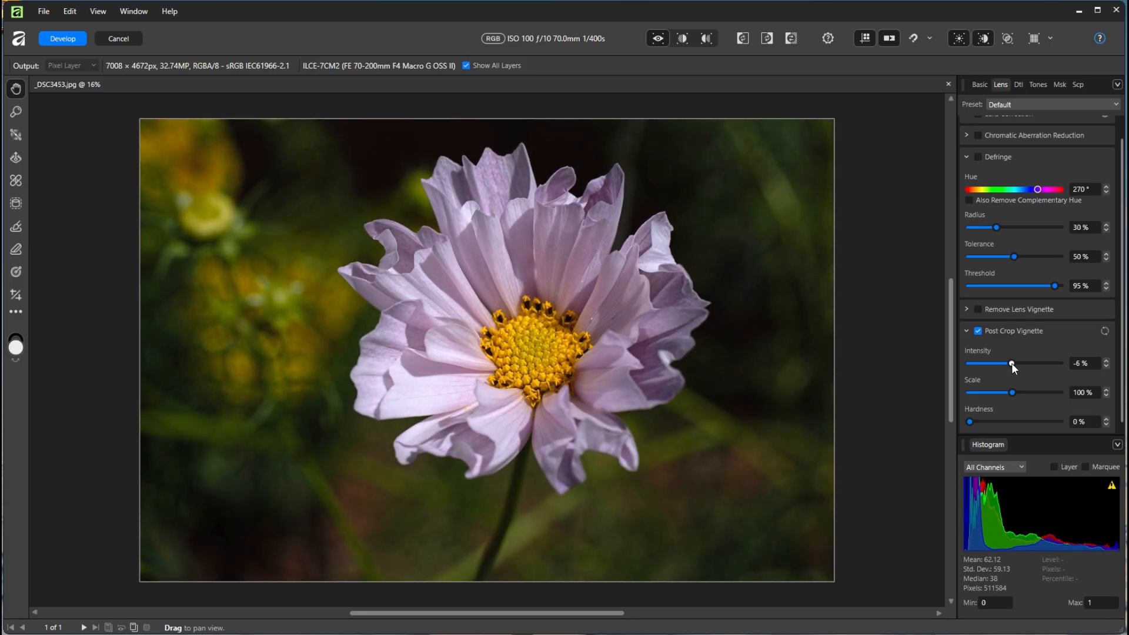
Step: Try a black and white conversion with yellow at 36%, magenta at 55% and green at -18%, and turn it off again
{"action": "left_click", "coordinate": [1039, 85]}
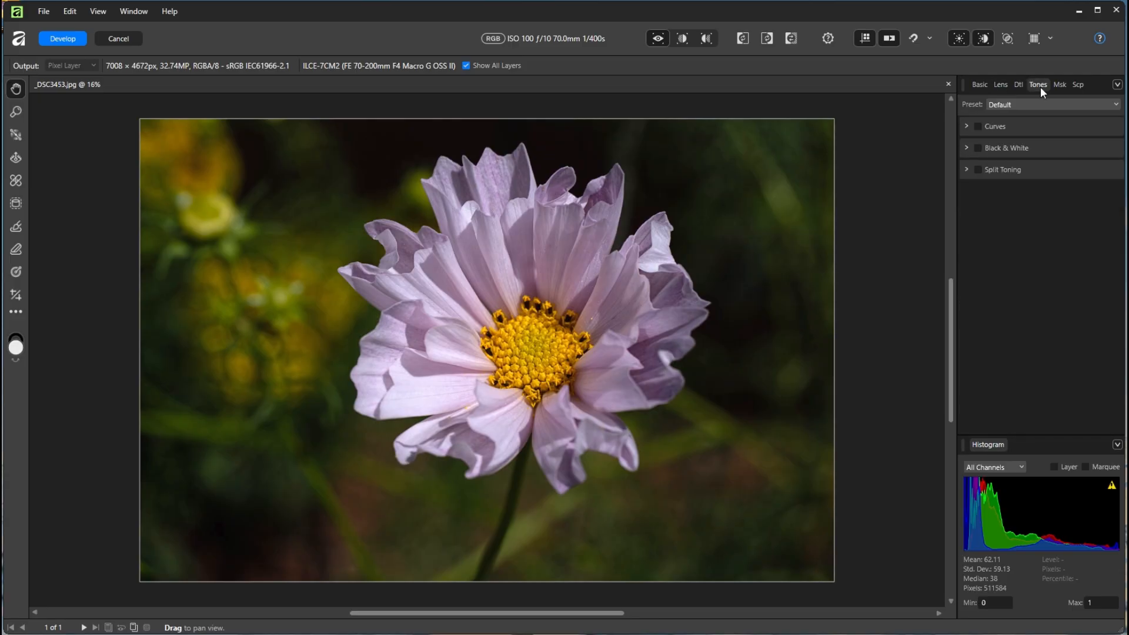
{"action": "left_click", "coordinate": [978, 148]}
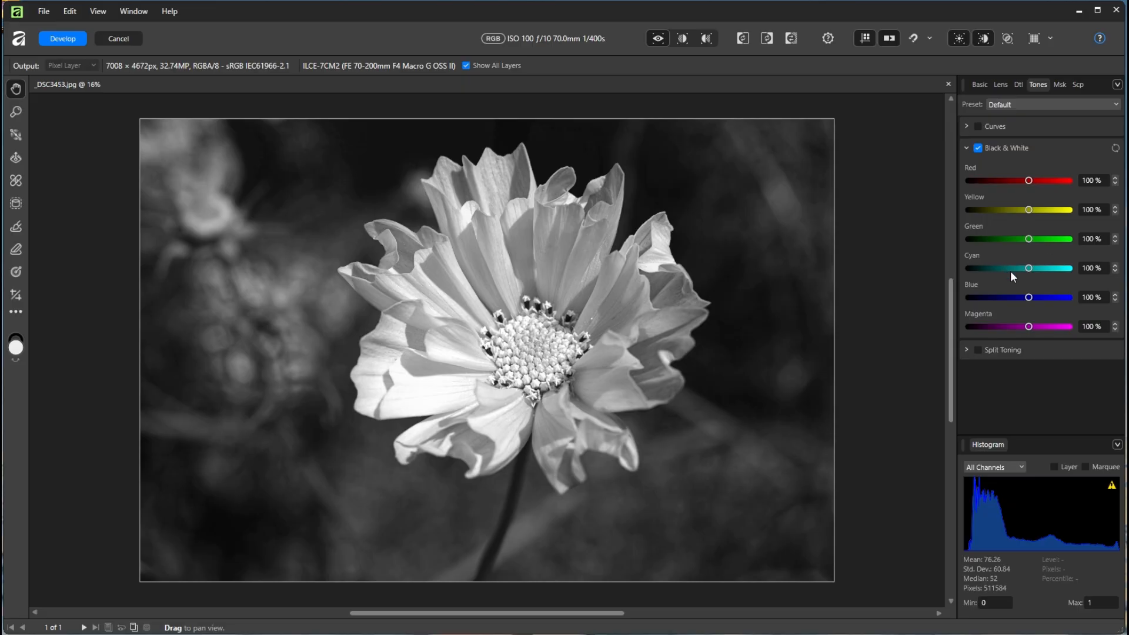
{"action": "left_click_drag", "start_coordinate": [1028, 213], "coordinate": [1016, 213]}
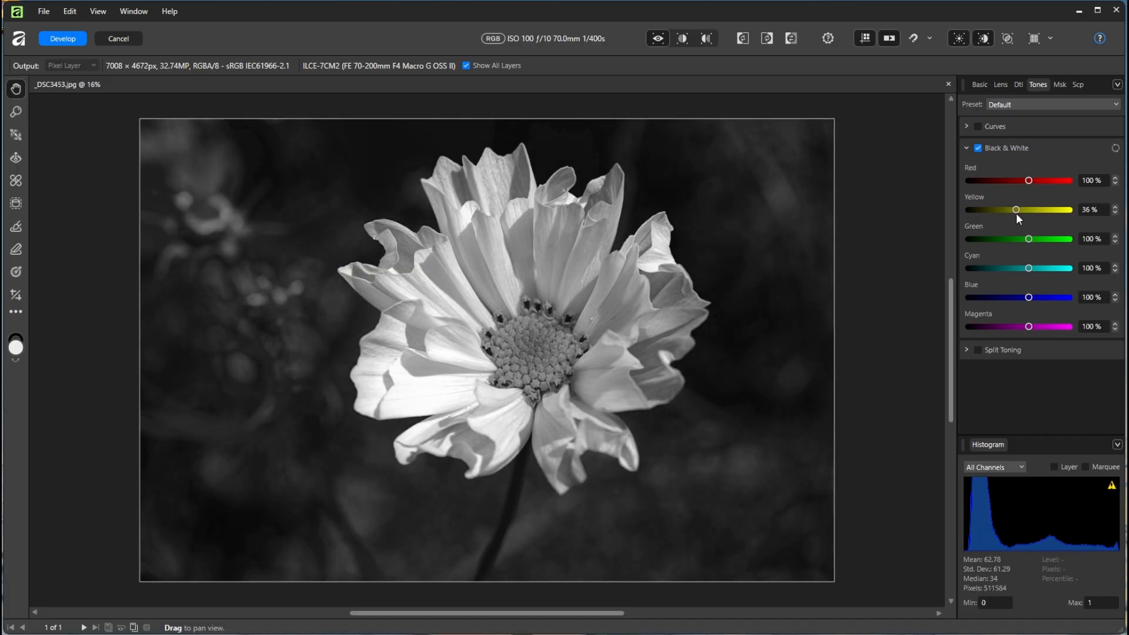
{"action": "left_click_drag", "start_coordinate": [1028, 327], "coordinate": [1020, 327]}
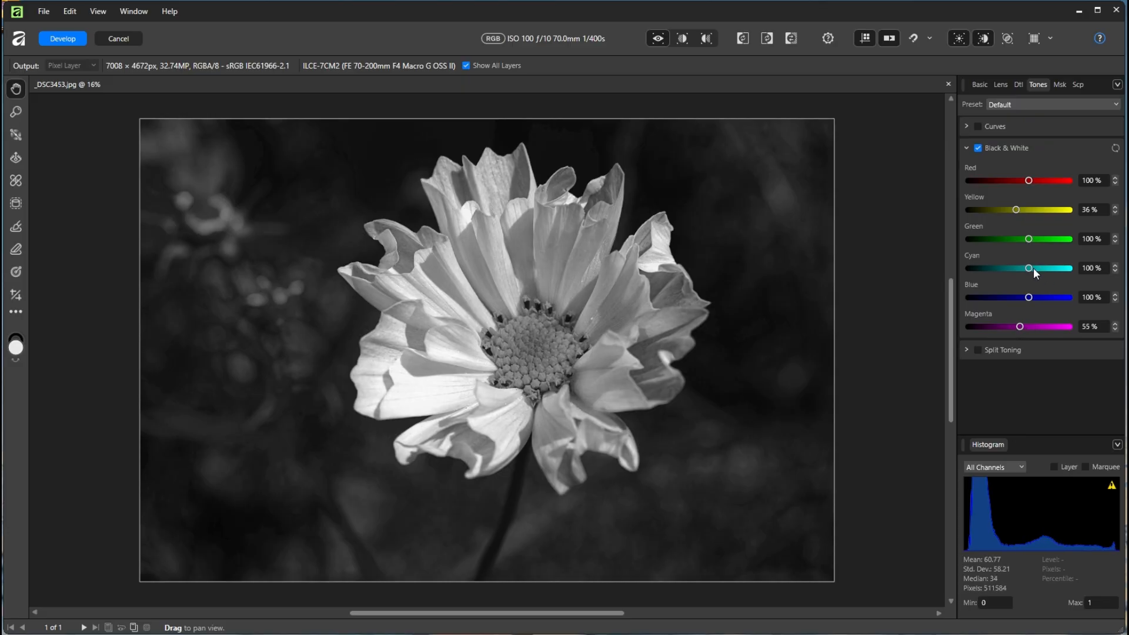
{"action": "left_click_drag", "start_coordinate": [1025, 235], "coordinate": [1005, 236]}
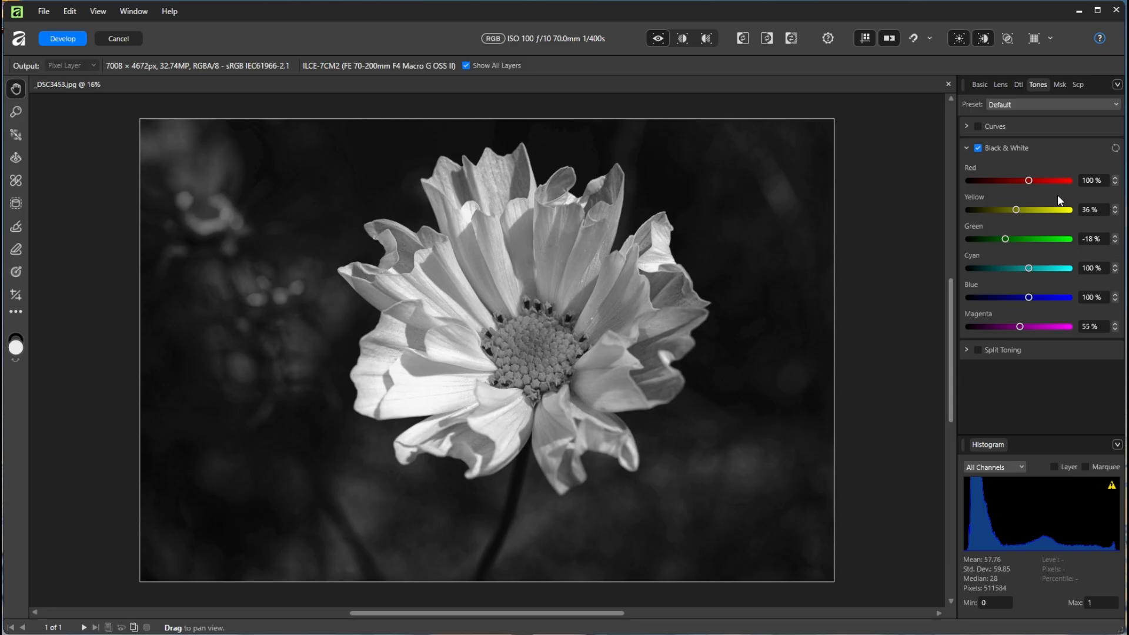
{"action": "left_click", "coordinate": [978, 148]}
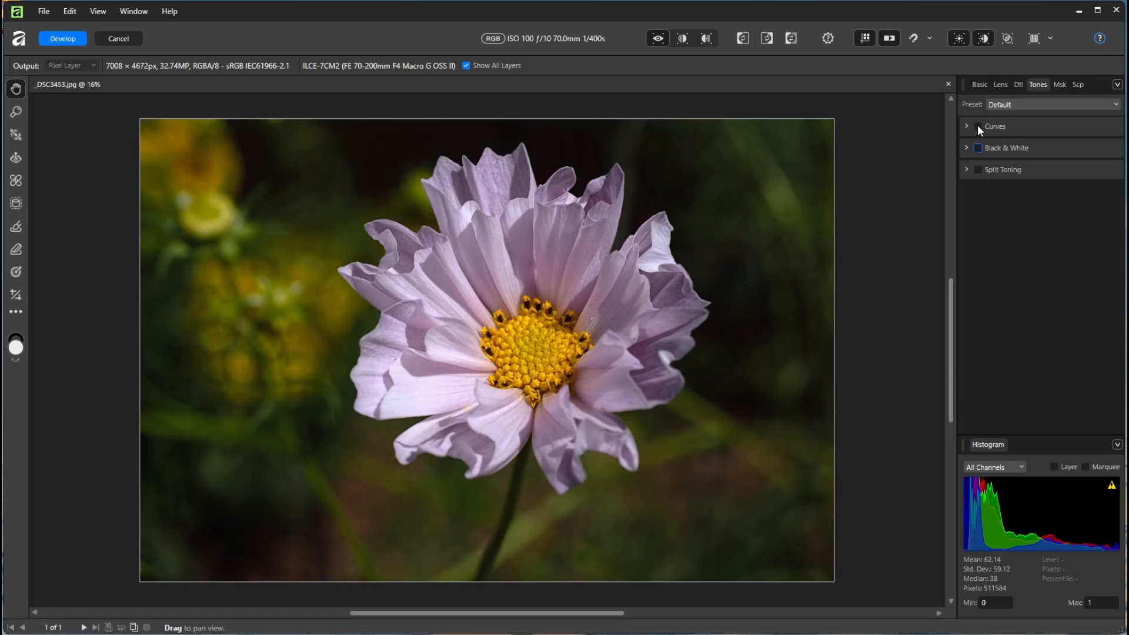
Step: Enable Curves and shape a slight S-curve on the Master channel, lowering the shadows and raising the highlights
{"action": "left_click", "coordinate": [966, 125]}
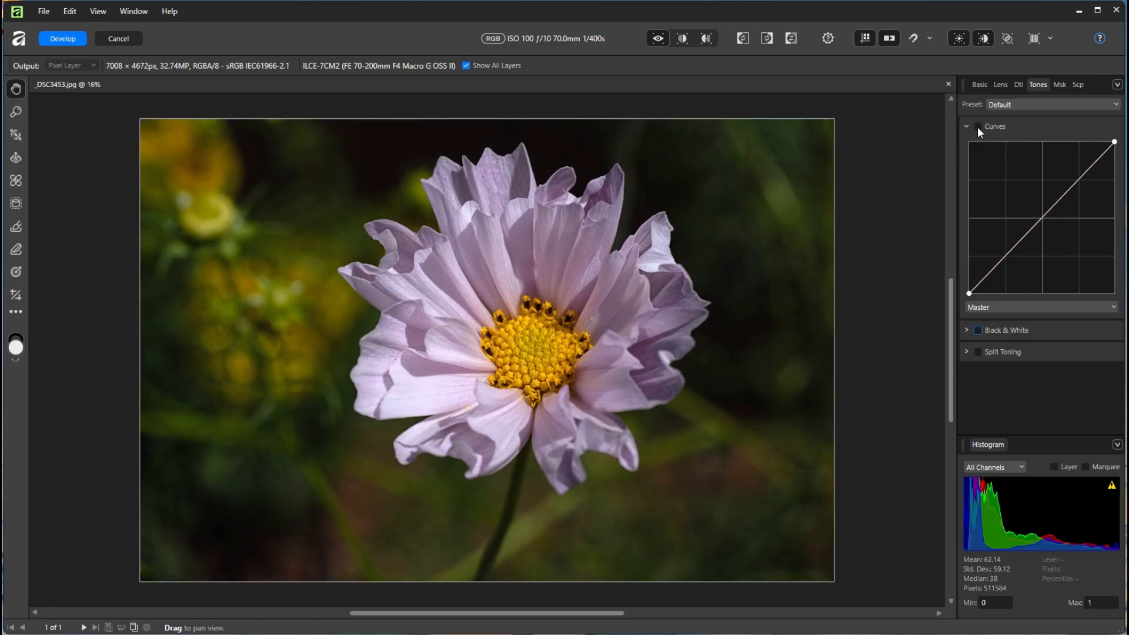
{"action": "left_click", "coordinate": [978, 127]}
{"action": "left_click", "coordinate": [1006, 255]}
{"action": "left_click_drag", "start_coordinate": [1006, 255], "coordinate": [1007, 259]}
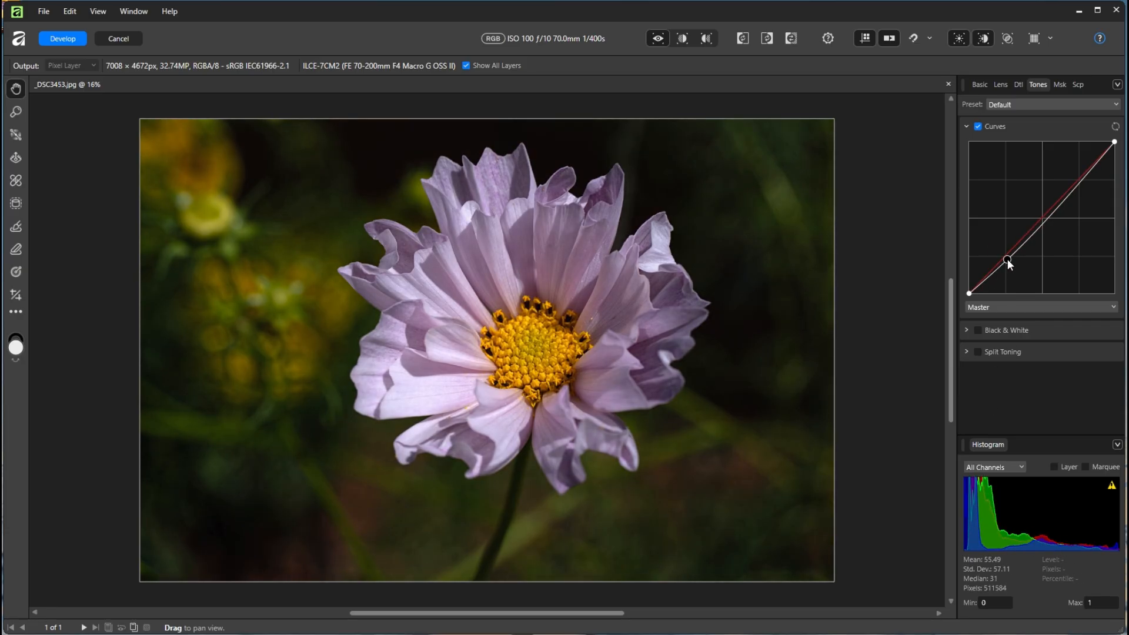
{"action": "mouse_move", "coordinate": [1007, 259]}
{"action": "left_mouse_down"}
{"action": "mouse_move", "coordinate": [1001, 249]}
{"action": "mouse_move", "coordinate": [1006, 258]}
{"action": "left_mouse_up"}
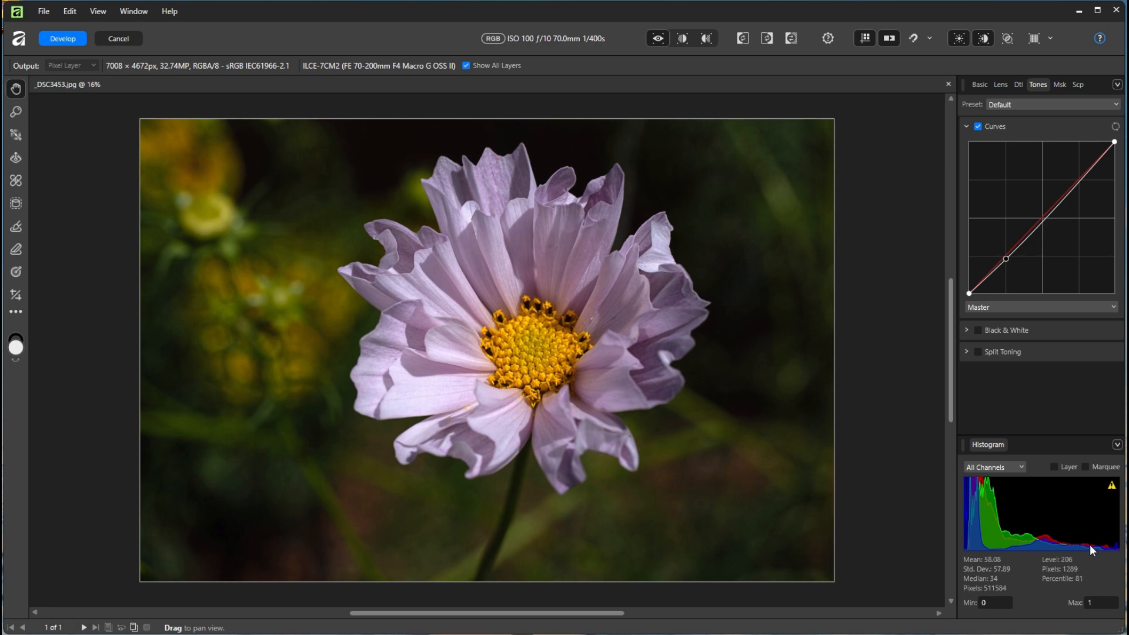
{"action": "left_click_drag", "start_coordinate": [1080, 178], "coordinate": [1079, 173]}
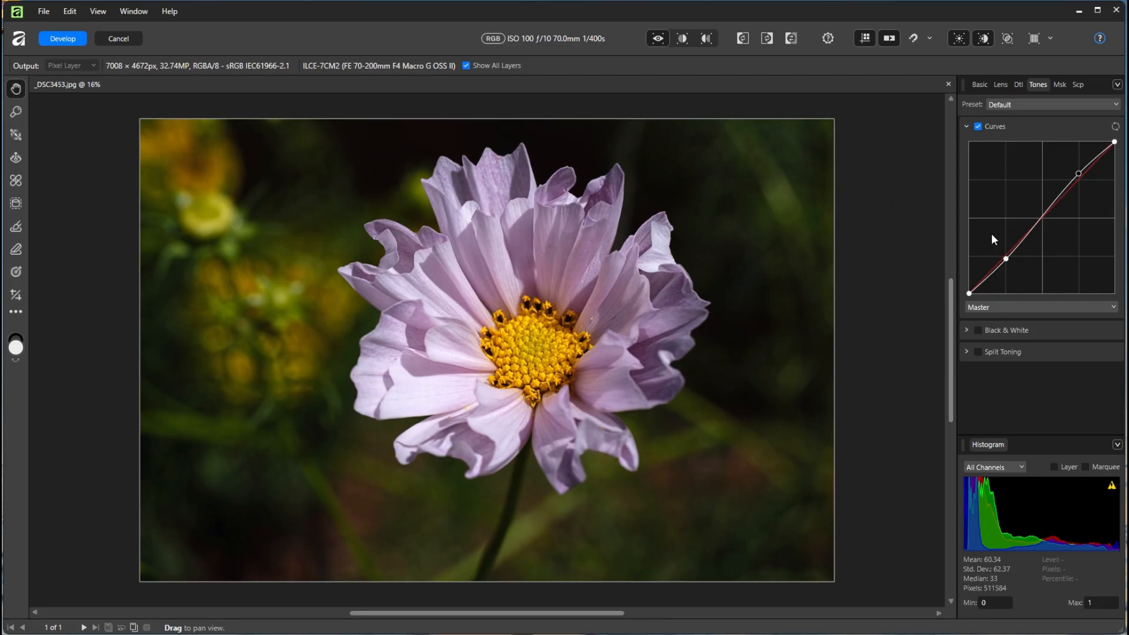
Step: Collapse the basic Enhance and Exposure settings and apply the develop adjustments to the photo
{"action": "left_click", "coordinate": [980, 84]}
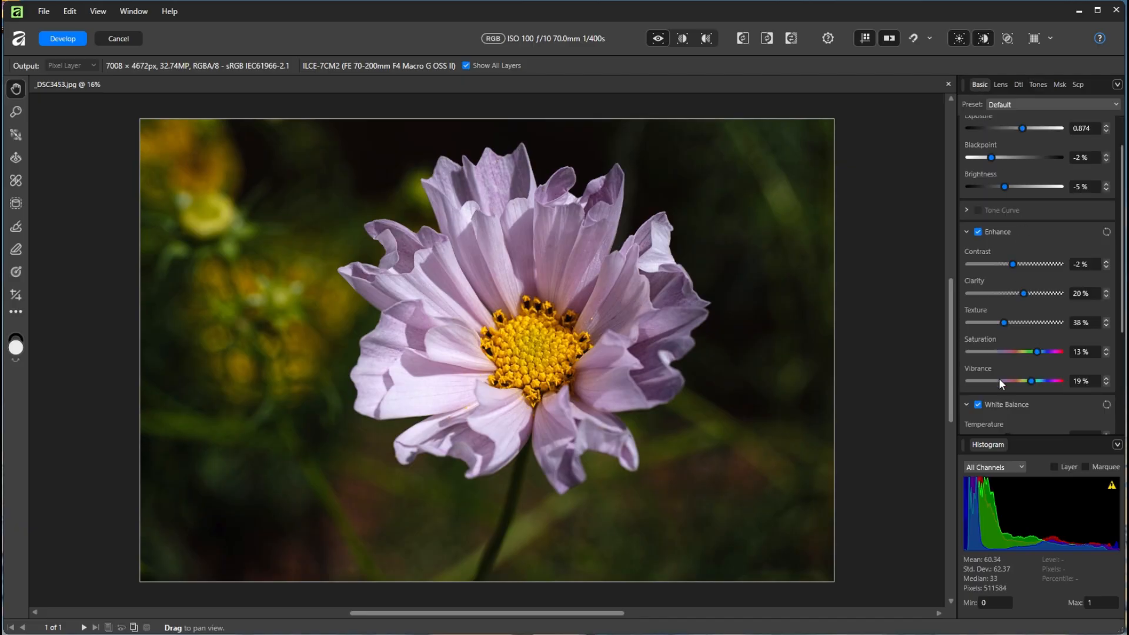
{"action": "left_click", "coordinate": [967, 232]}
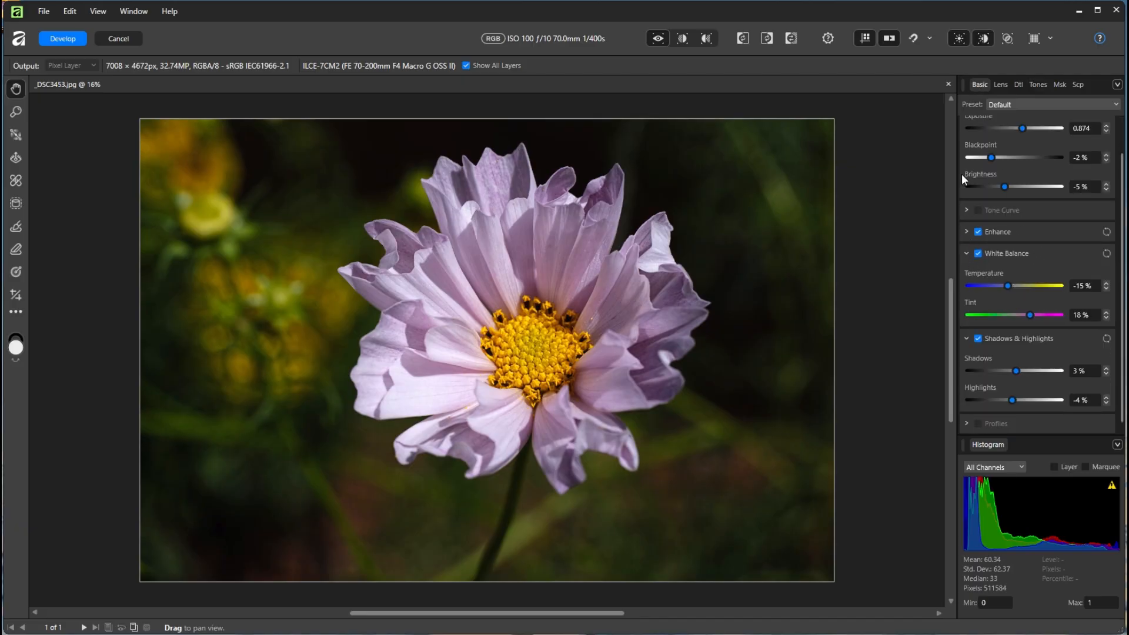
{"action": "scroll", "coordinate": [972, 242], "scroll_direction": "up", "scroll_amount": 1}
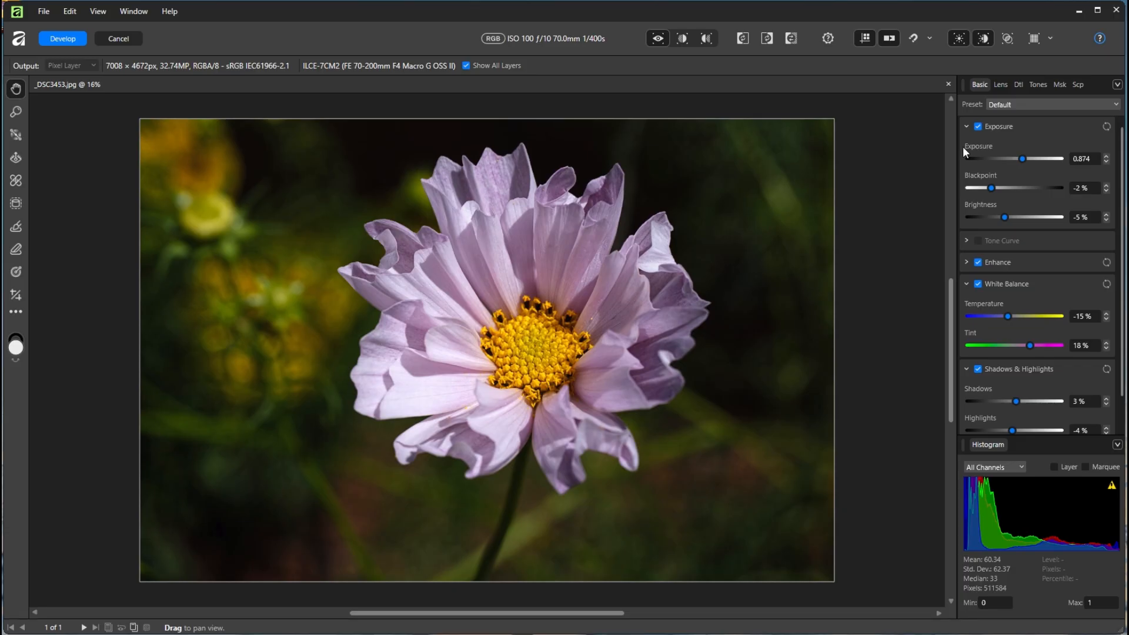
{"action": "left_click", "coordinate": [966, 126]}
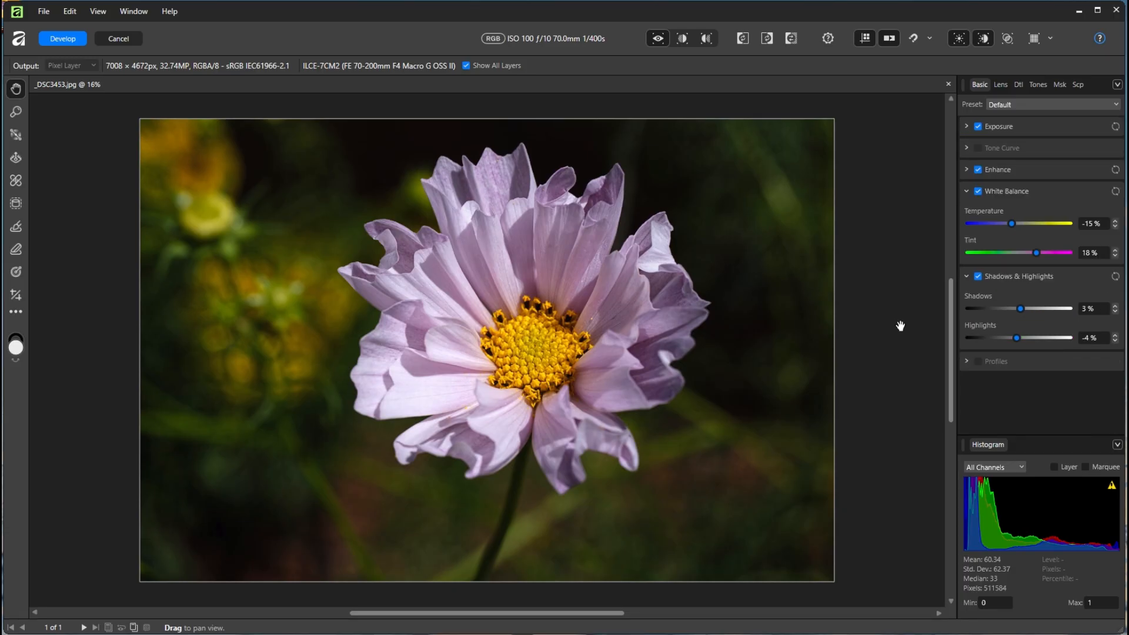
{"action": "left_click", "coordinate": [63, 38]}
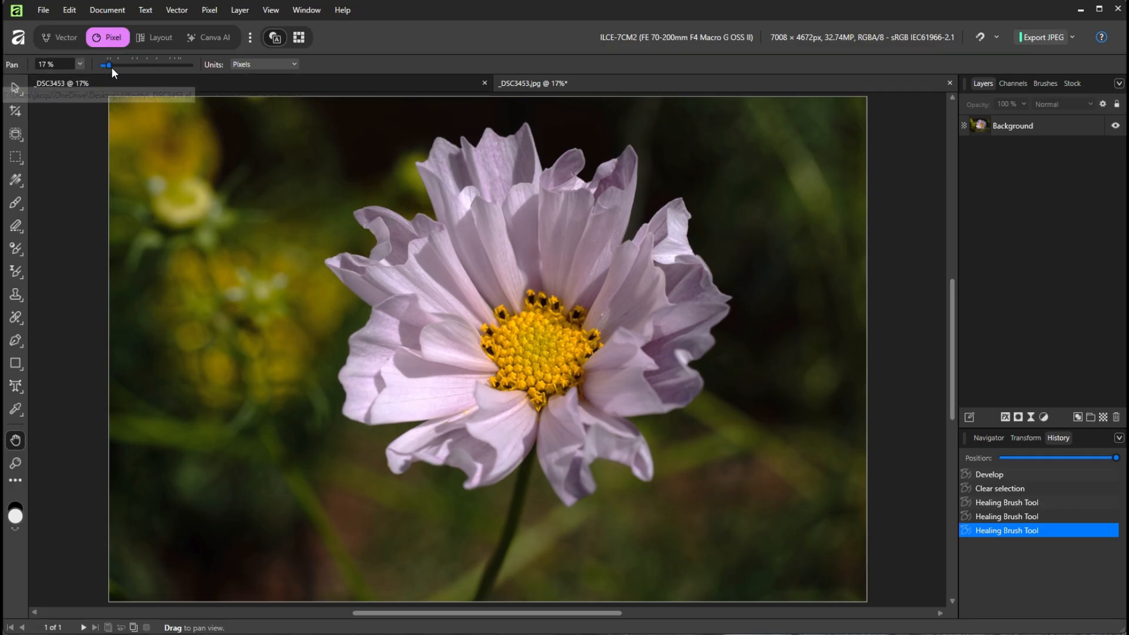
Step: Clone clean petal texture over the yellow speck on the petal just right of the flower's centre, working at 41% zoom
{"action": "left_click_drag", "start_coordinate": [107, 65], "coordinate": [114, 65]}
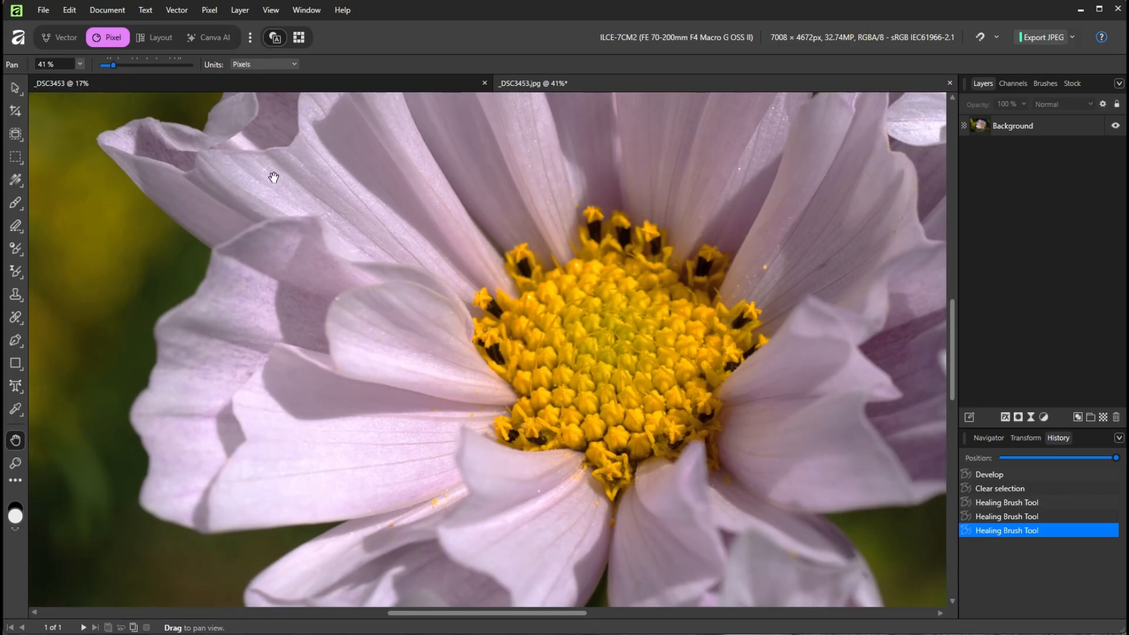
{"action": "left_click_drag", "start_coordinate": [525, 613], "coordinate": [575, 613]}
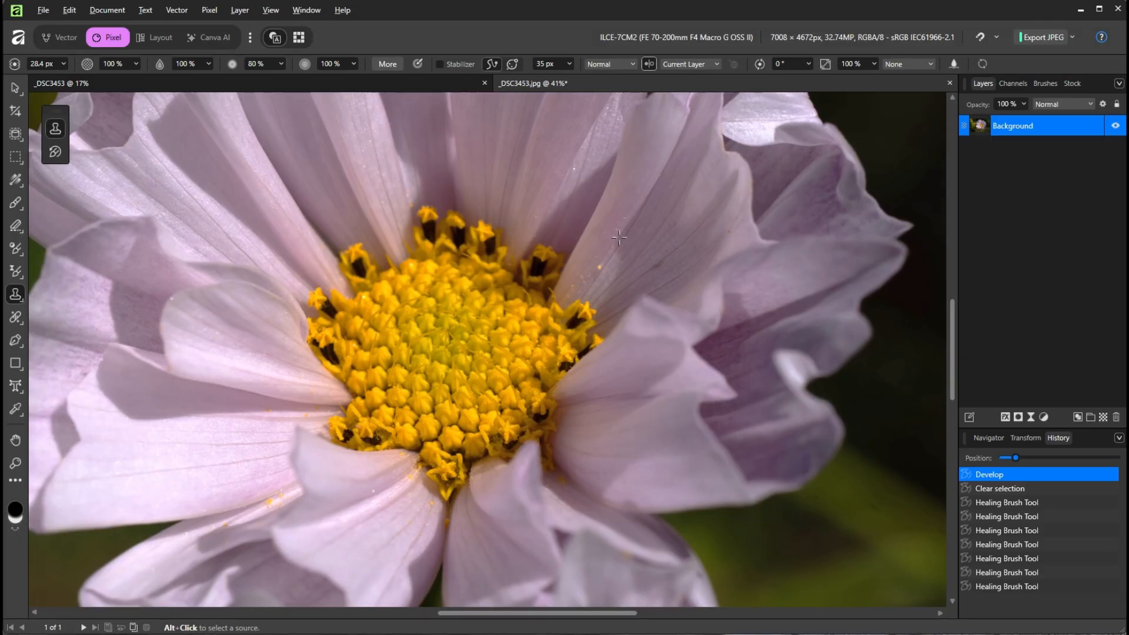
{"action": "left_click", "coordinate": [619, 237], "text": "alt"}
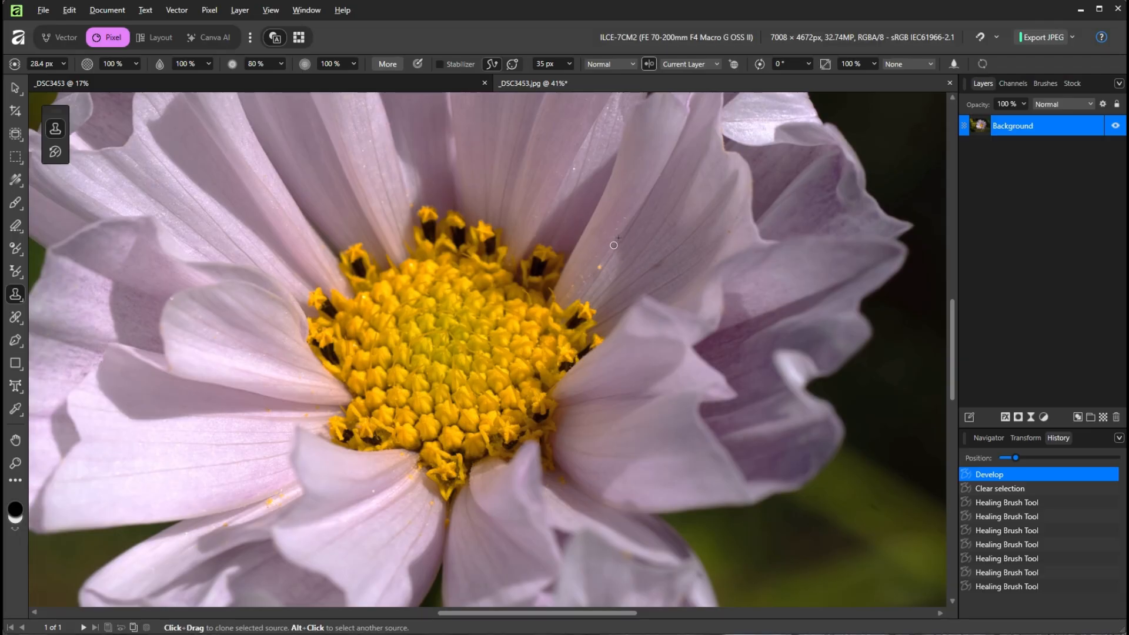
{"action": "left_click_drag", "start_coordinate": [614, 246], "coordinate": [607, 257]}
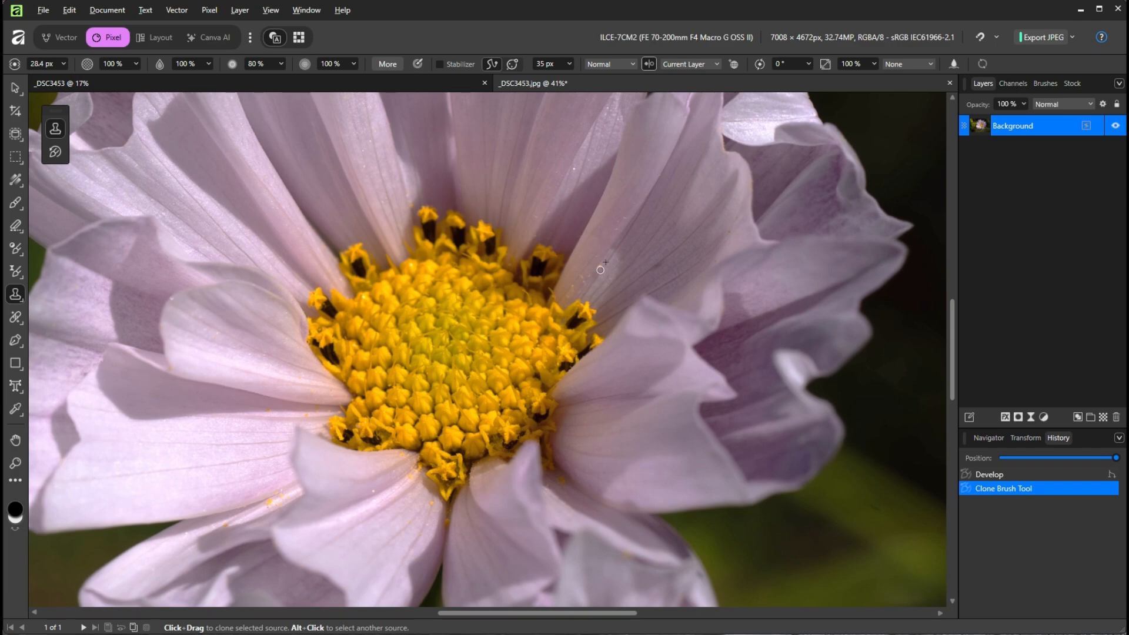
{"action": "left_click", "coordinate": [598, 265]}
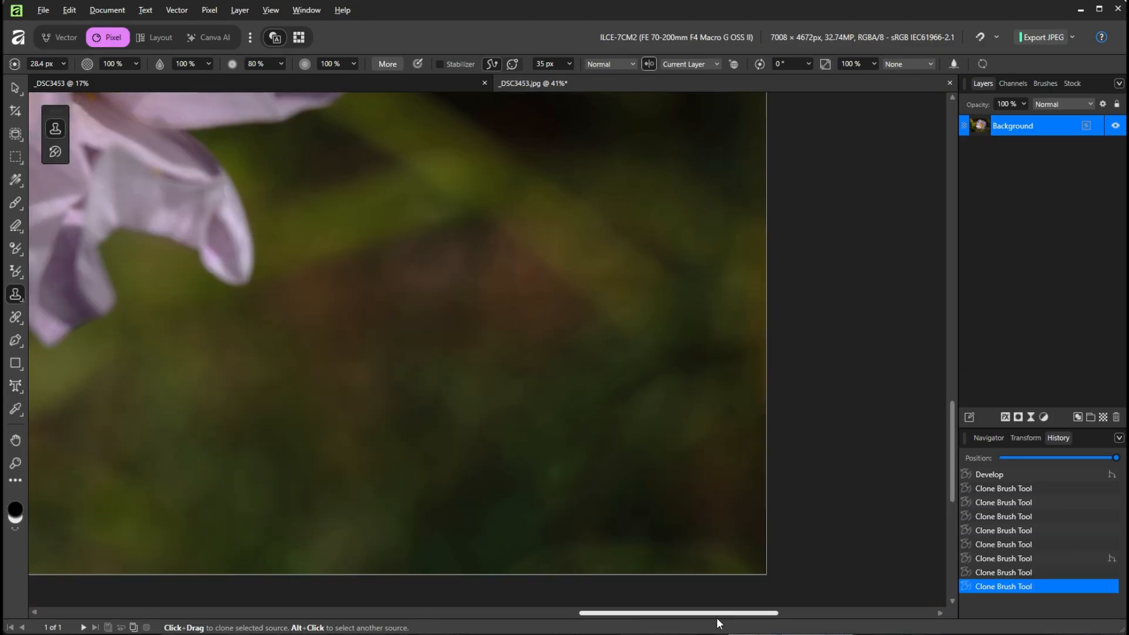
Step: Inspect the background and petals along the photo's upper edge for remaining spots to retouch
{"action": "left_click_drag", "start_coordinate": [717, 622], "coordinate": [366, 633]}
{"action": "left_click_drag", "start_coordinate": [949, 477], "coordinate": [977, 262]}
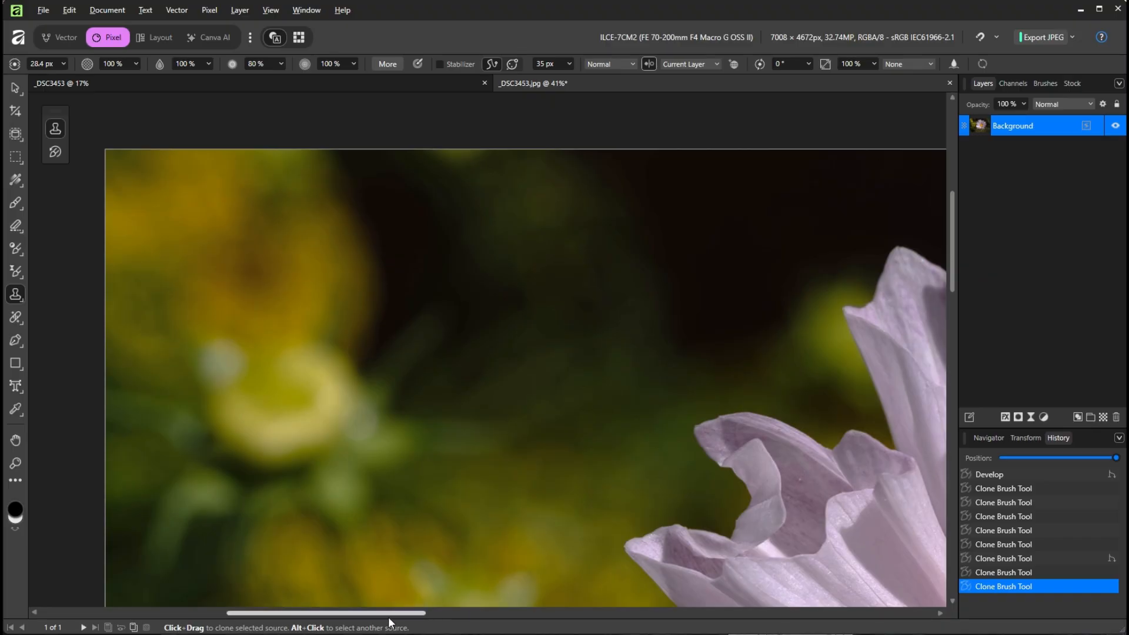
{"action": "left_click_drag", "start_coordinate": [391, 613], "coordinate": [483, 615]}
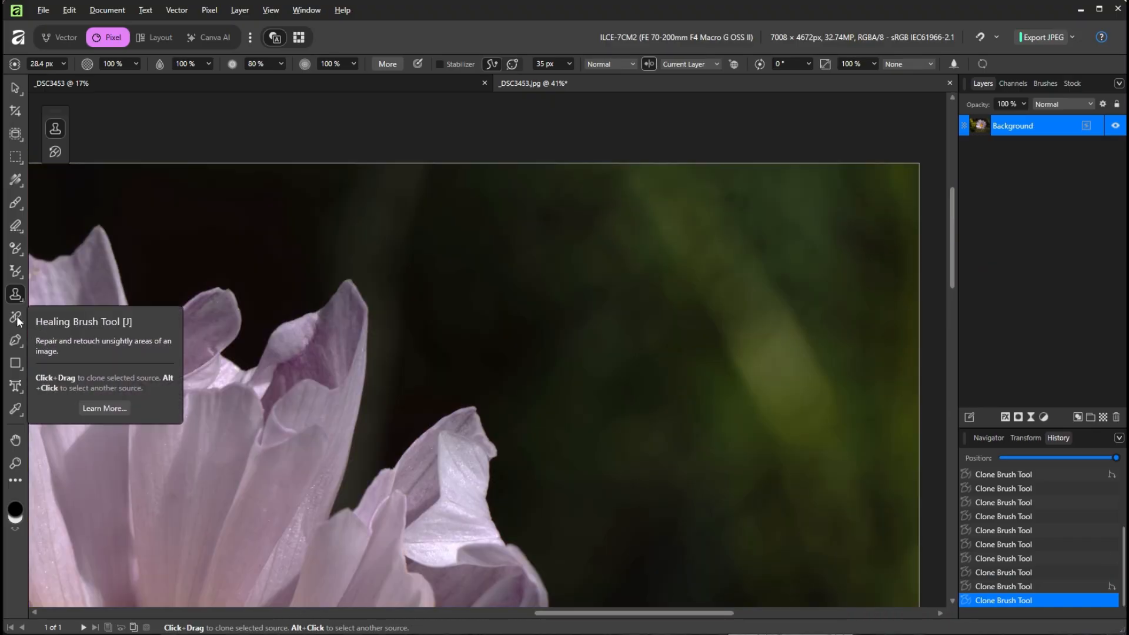
Step: Remove the small blemishes from the petals above and right of the flower's centre with the 50 px Blemish Removal Tool
{"action": "right_click", "coordinate": [17, 320]}
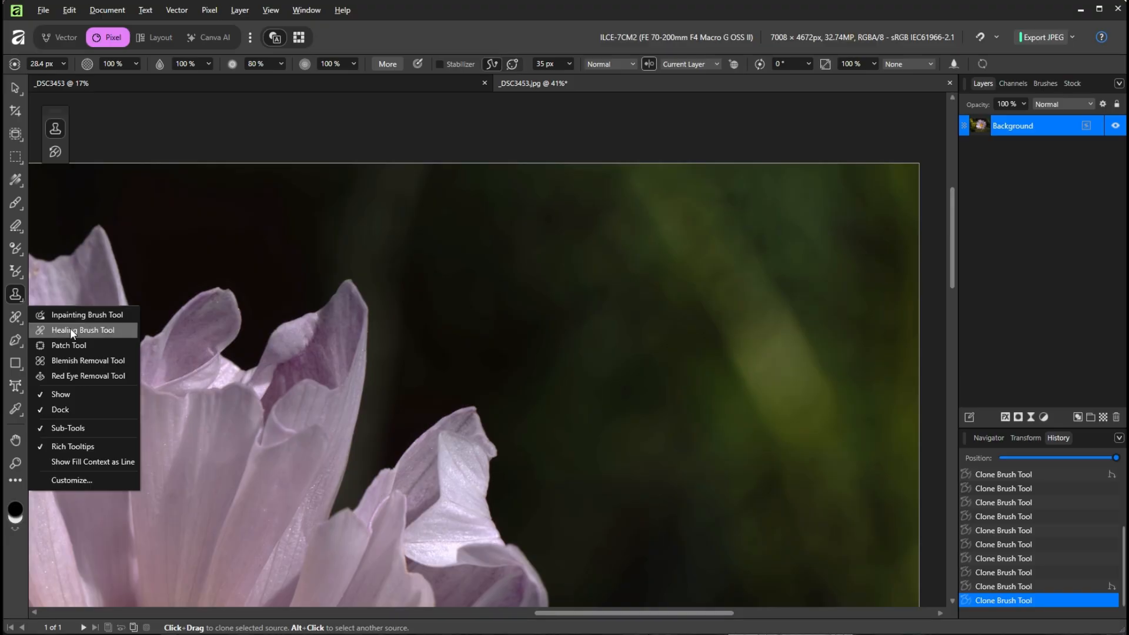
{"action": "left_click", "coordinate": [82, 362]}
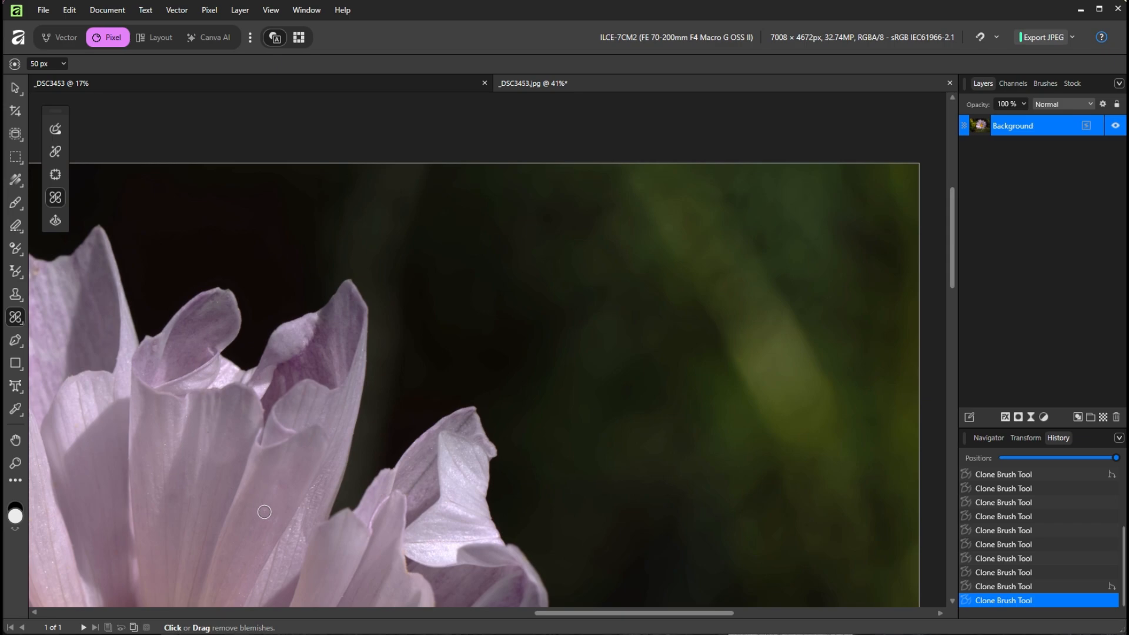
{"action": "left_click", "coordinate": [264, 511]}
{"action": "left_click", "coordinate": [186, 417]}
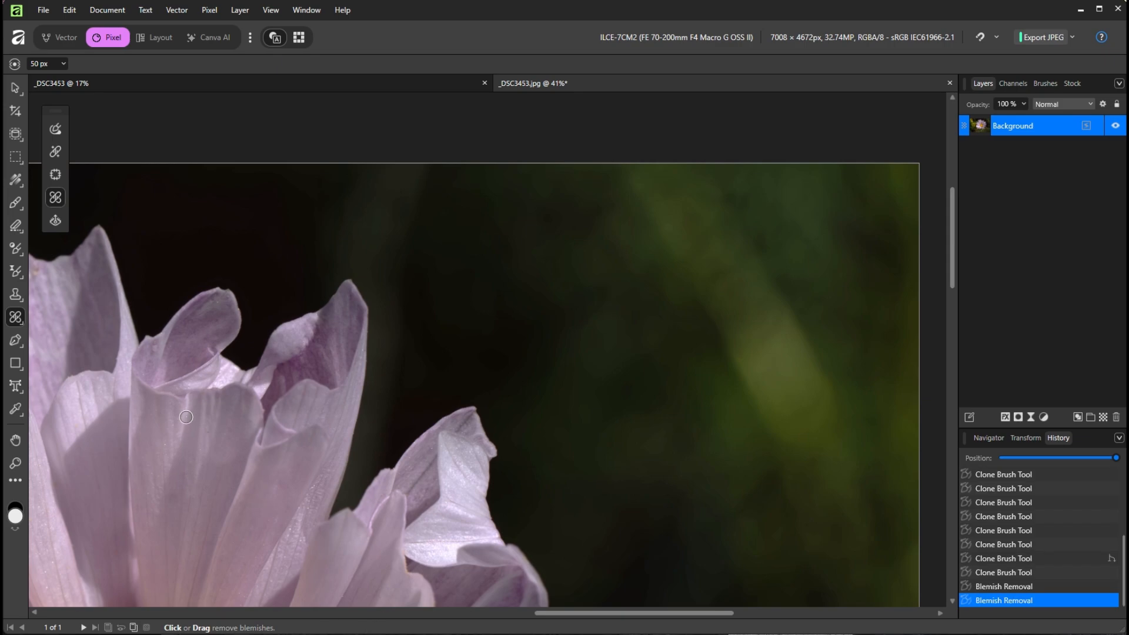
{"action": "left_click", "coordinate": [164, 445]}
{"action": "scroll", "coordinate": [447, 492], "scroll_direction": "down", "scroll_amount": 4}
{"action": "left_click", "coordinate": [410, 426]}
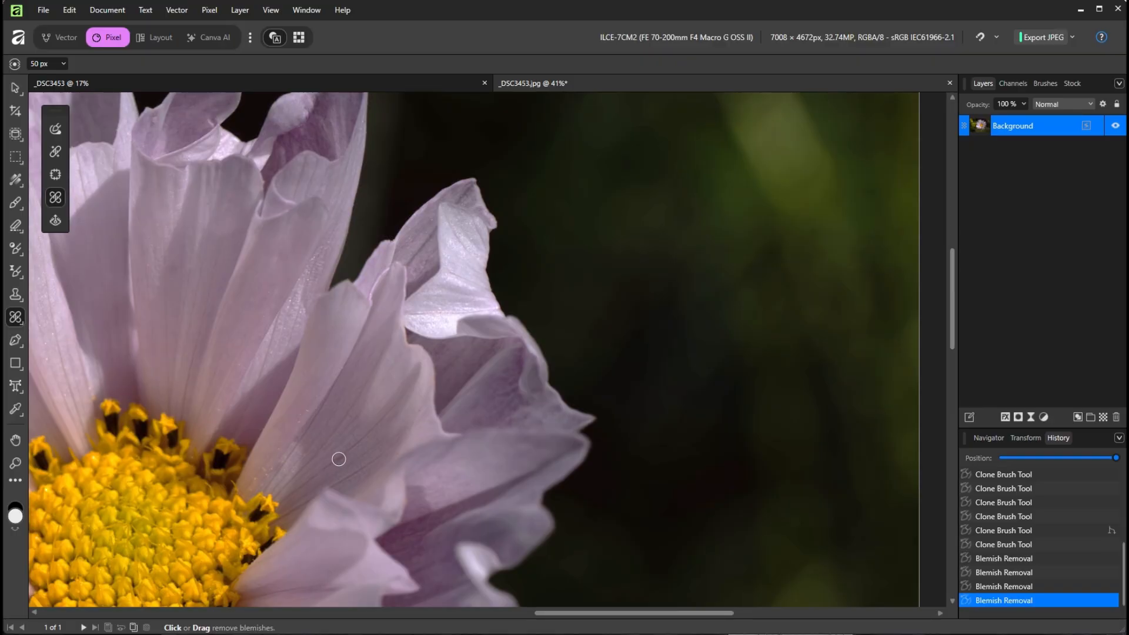
{"action": "left_click", "coordinate": [260, 540]}
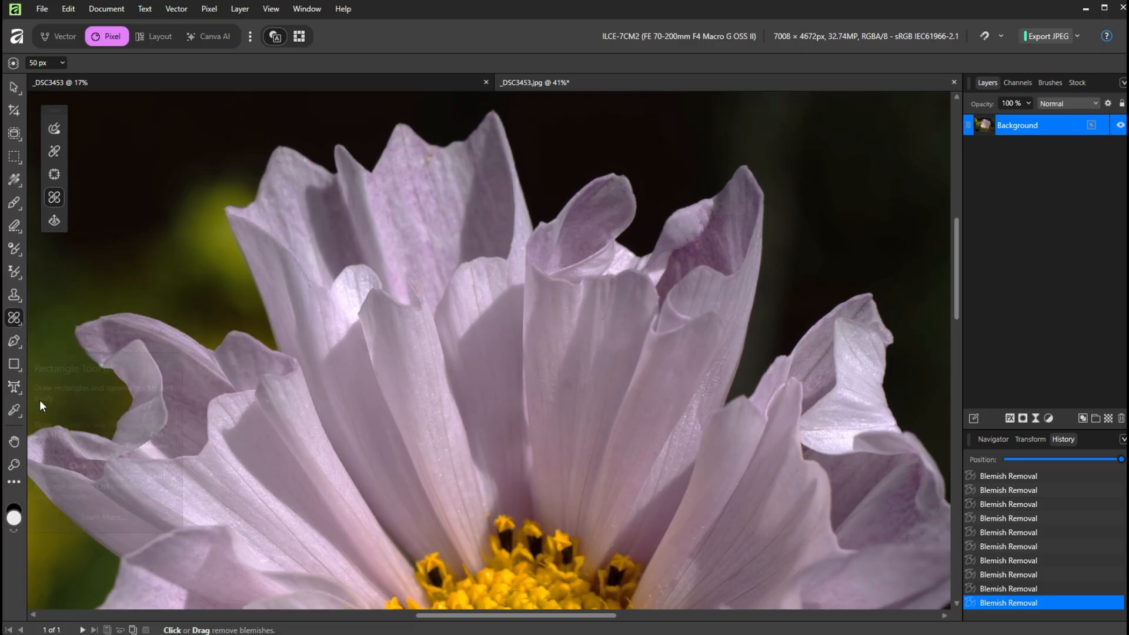
Step: Select the background around the flower with the Selection Brush Tool at 108.7 px, subtracting the flower's lower-left petal edge from the selection
{"action": "left_click", "coordinate": [13, 446]}
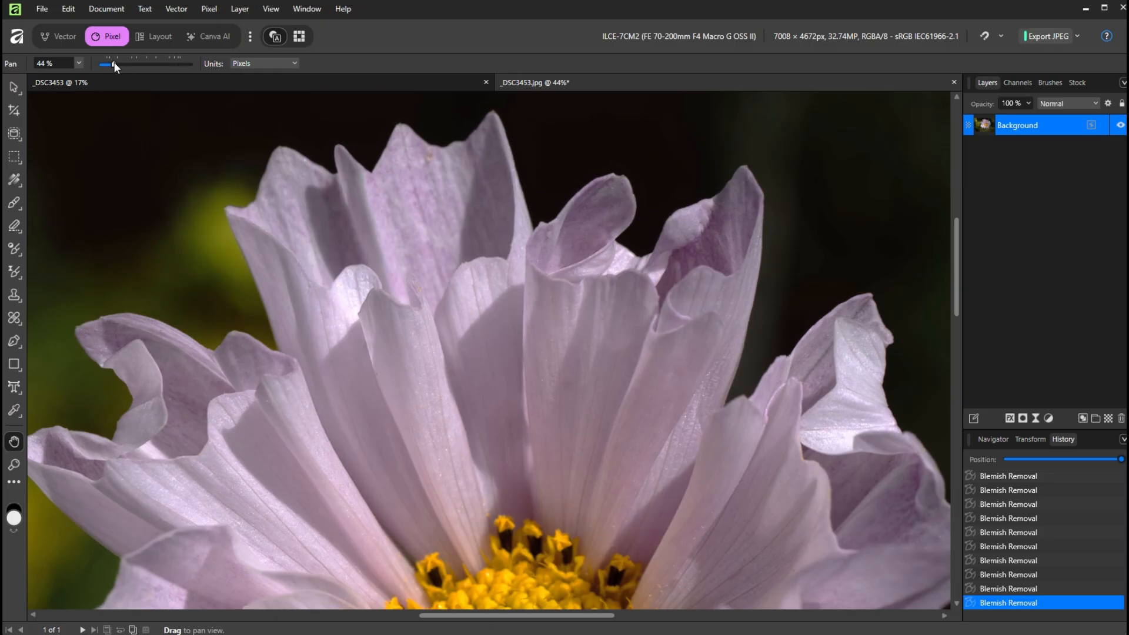
{"action": "left_click_drag", "start_coordinate": [114, 64], "coordinate": [108, 64]}
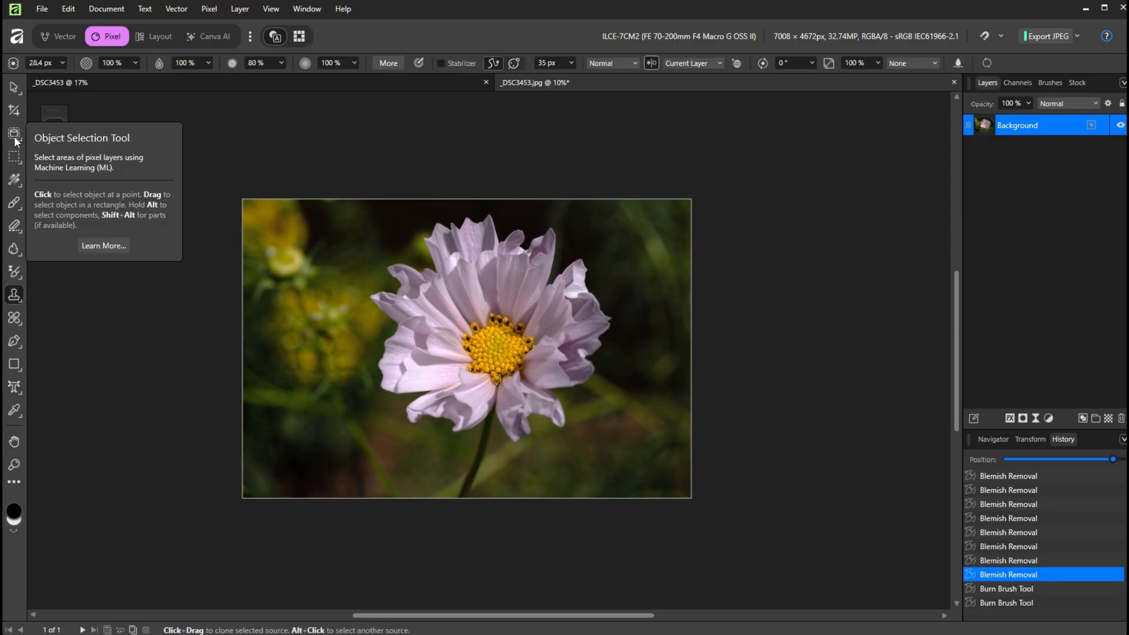
{"action": "right_click", "coordinate": [15, 141]}
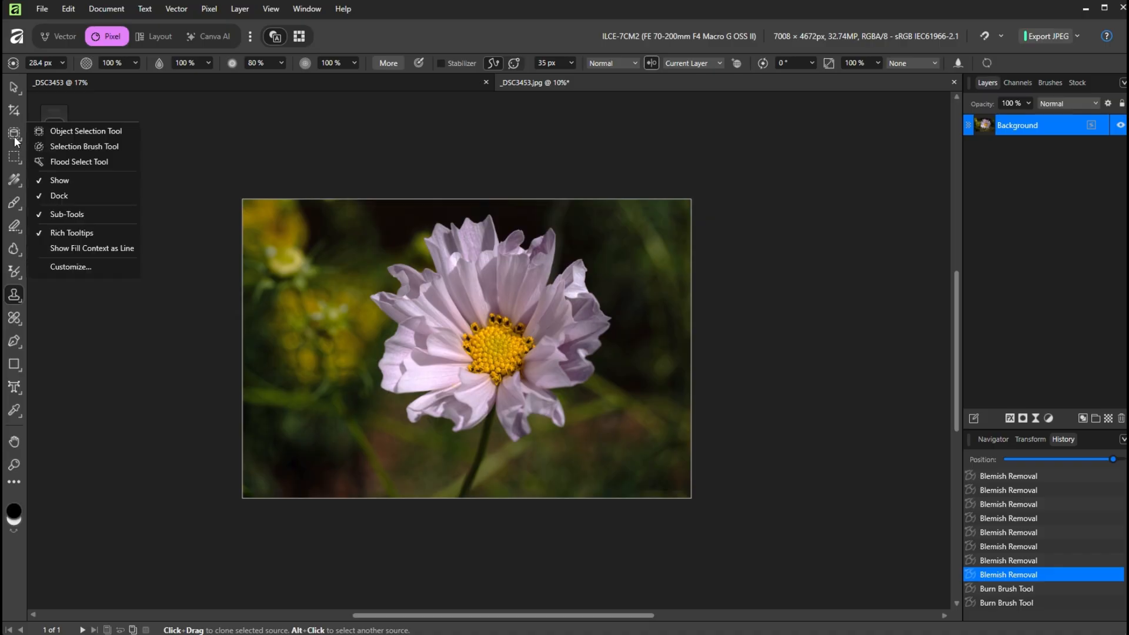
{"action": "left_click", "coordinate": [89, 147]}
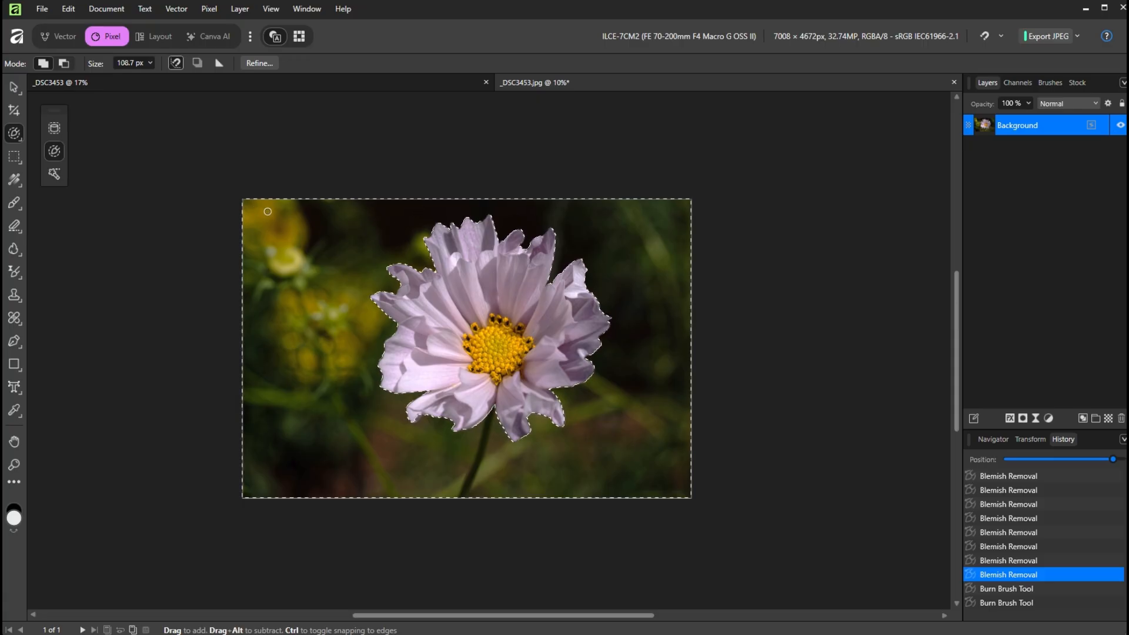
{"action": "left_click_drag", "start_coordinate": [239, 210], "coordinate": [232, 212]}
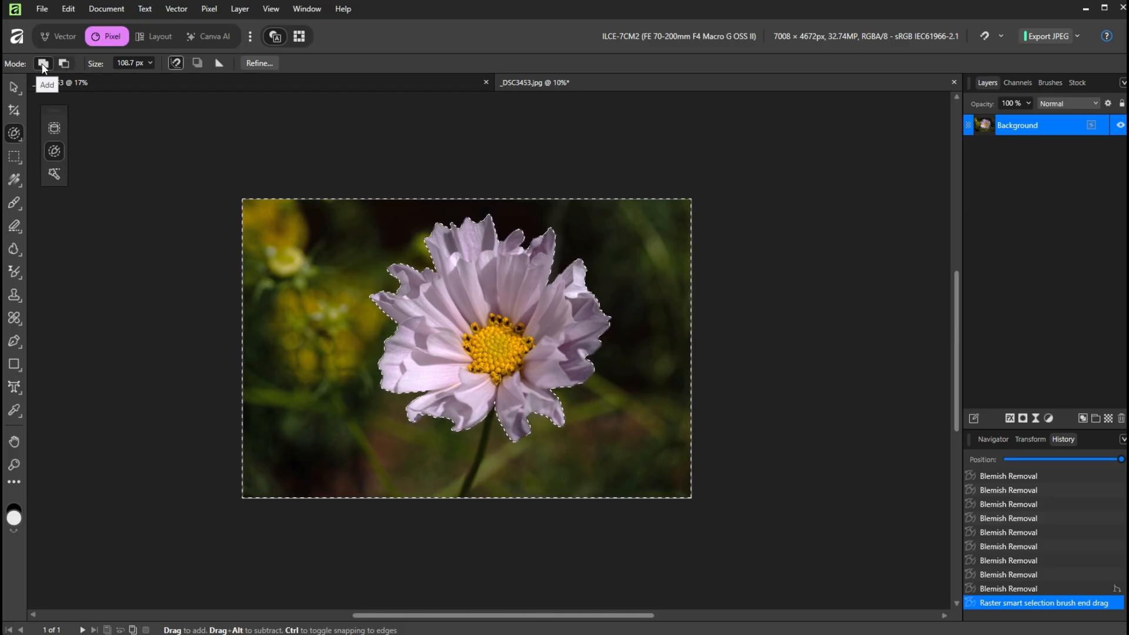
{"action": "left_click", "coordinate": [64, 63]}
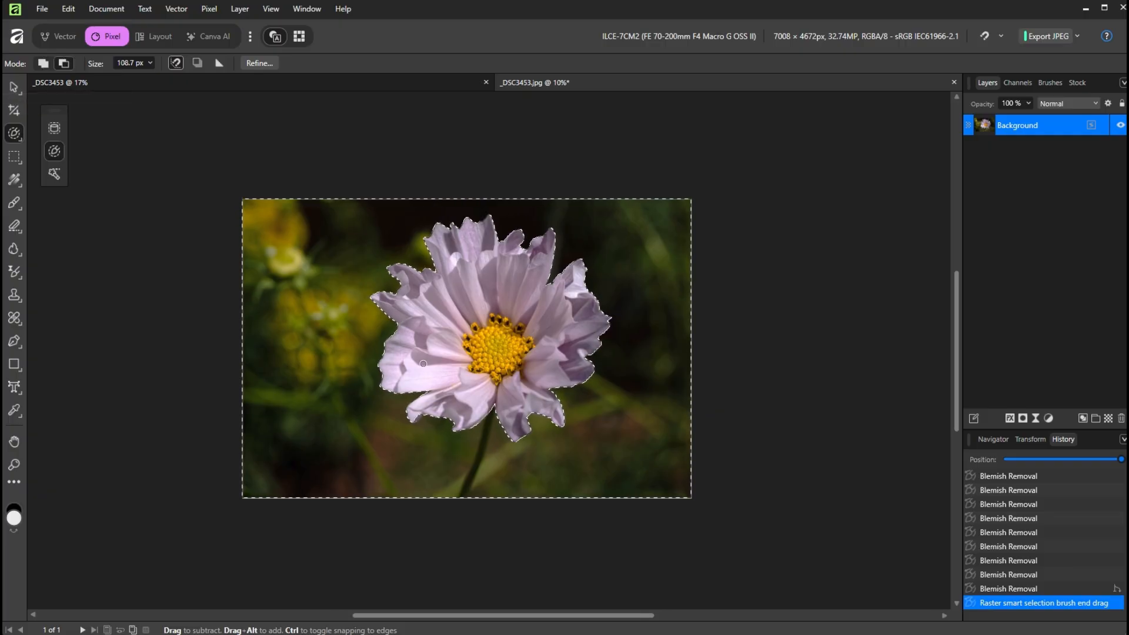
{"action": "left_click_drag", "start_coordinate": [416, 415], "coordinate": [417, 415]}
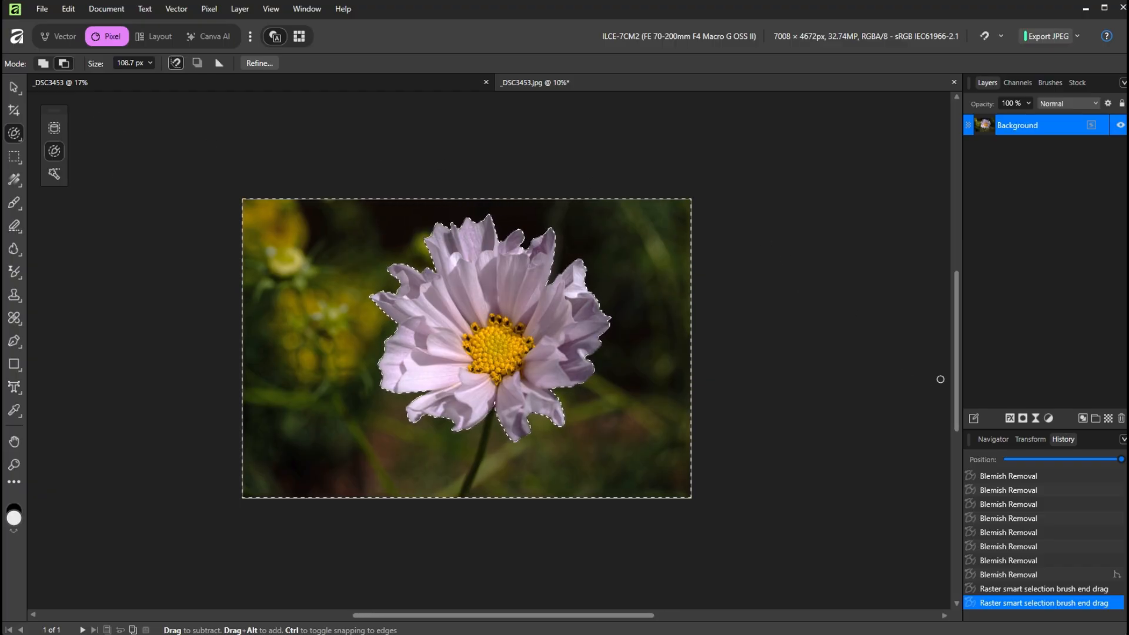
Step: Add a Brightness / Contrast adjustment to the selected background with brightness -40% and contrast -25%
{"action": "left_click", "coordinate": [1050, 416]}
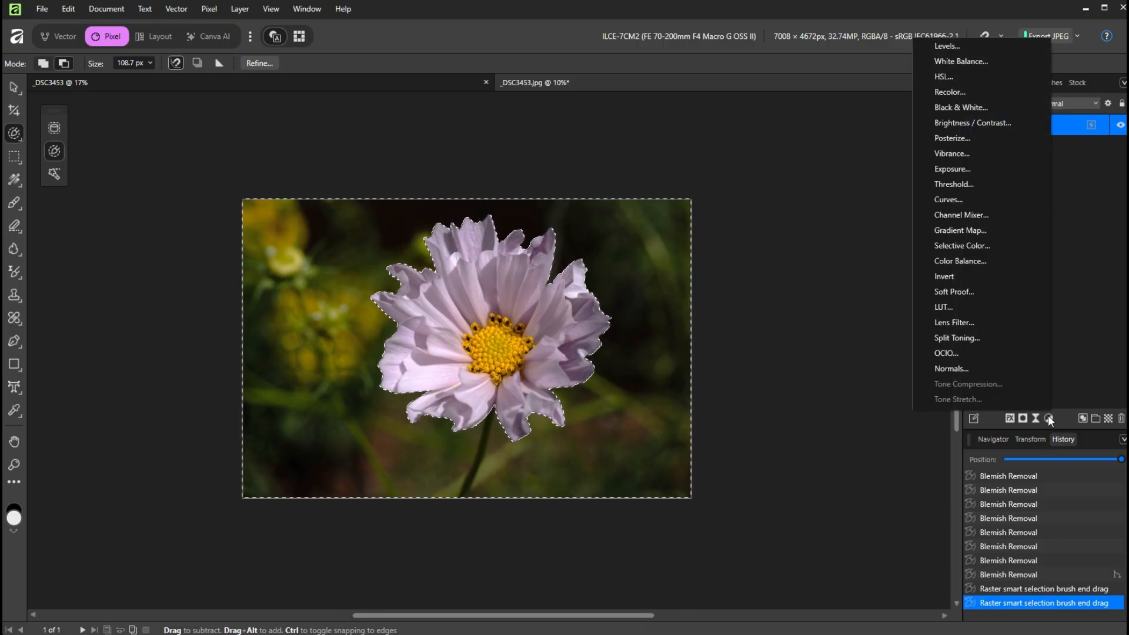
{"action": "left_click", "coordinate": [1000, 122]}
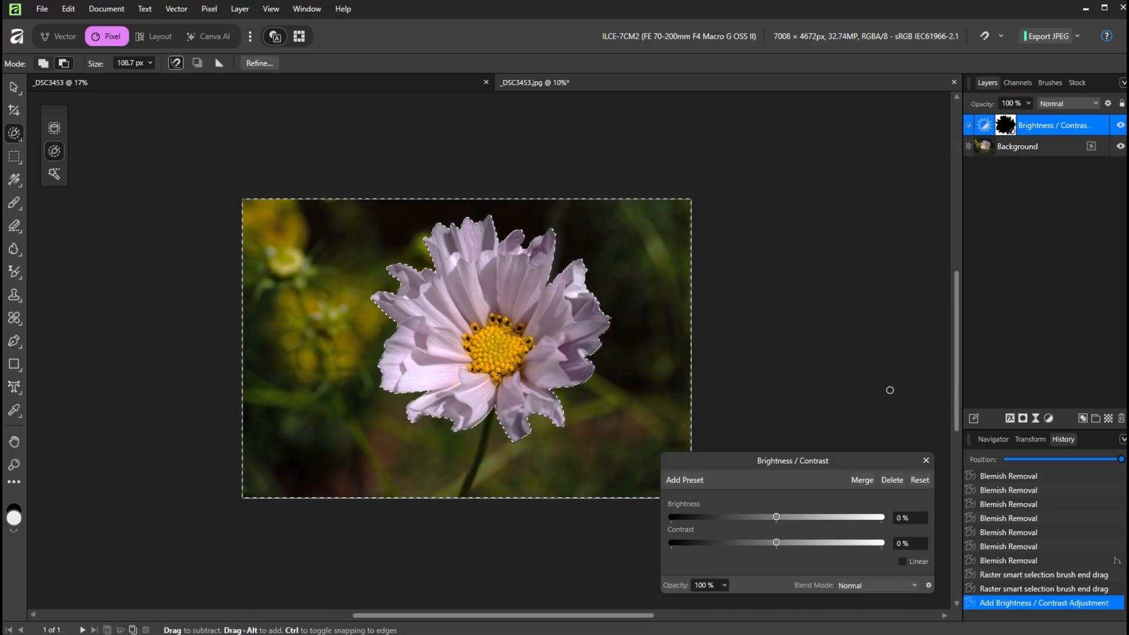
{"action": "left_click_drag", "start_coordinate": [775, 517], "coordinate": [736, 520]}
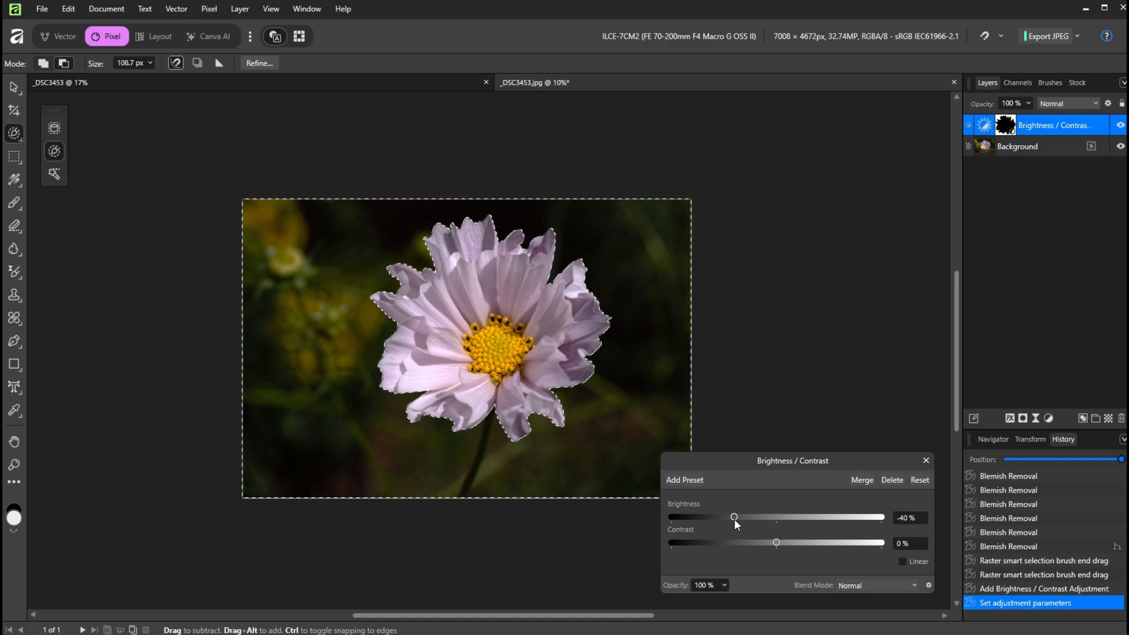
{"action": "left_click_drag", "start_coordinate": [778, 544], "coordinate": [755, 548]}
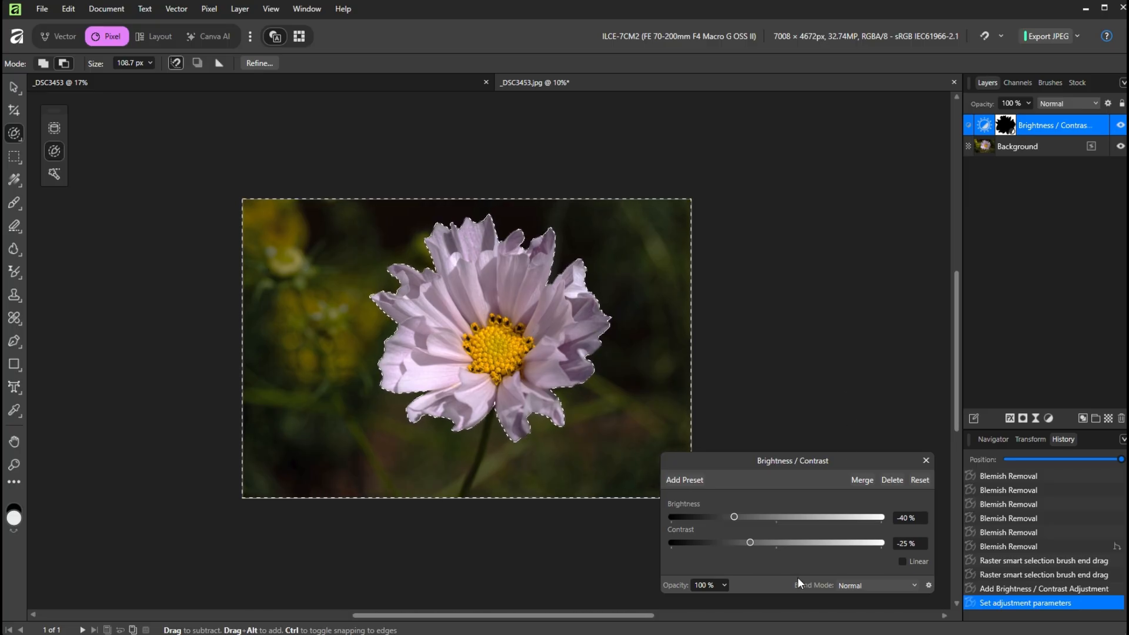
Step: Try the Overlay blend mode on the background's Brightness / Contrast adjustment
{"action": "left_click", "coordinate": [913, 584]}
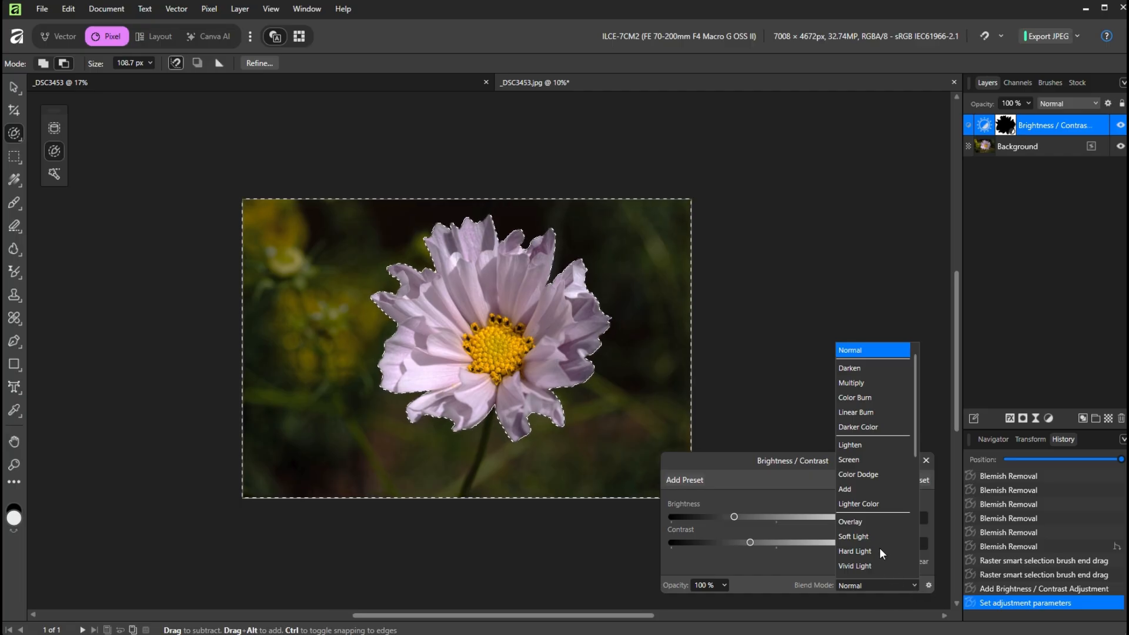
{"action": "scroll", "coordinate": [881, 559], "scroll_direction": "down", "scroll_amount": 1}
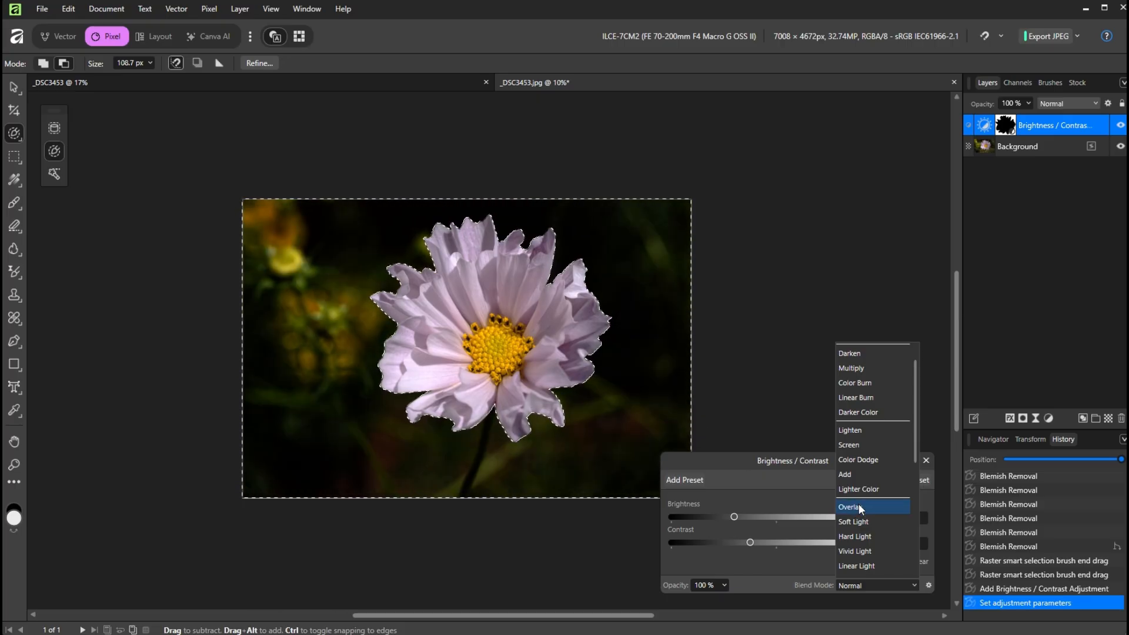
{"action": "left_click", "coordinate": [860, 510]}
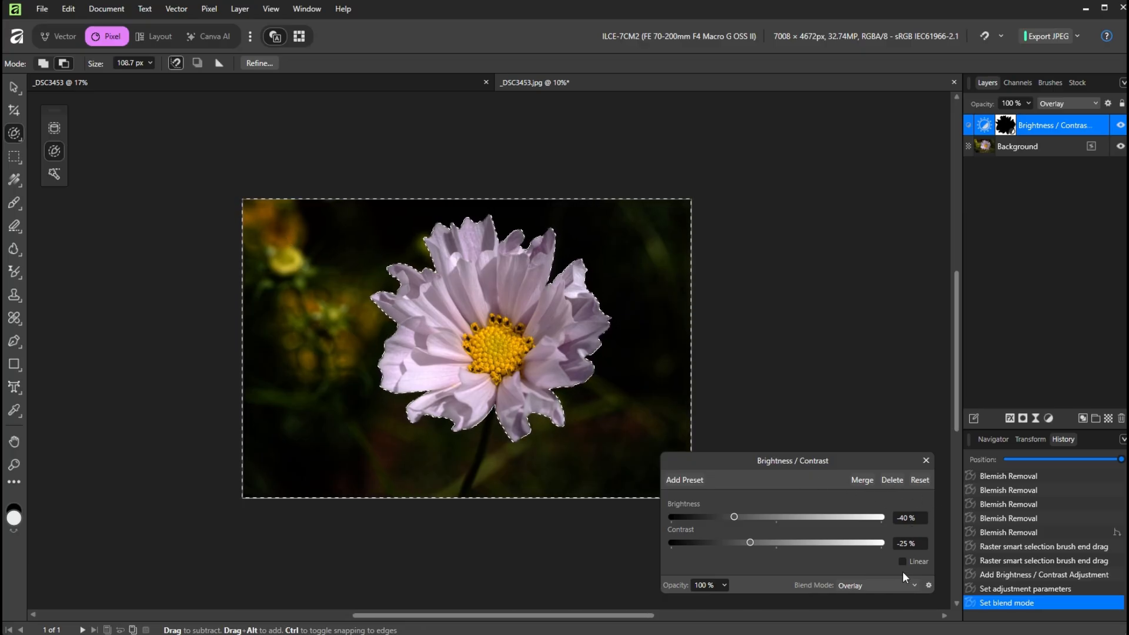
Step: Set the Brightness / Contrast adjustment's blend mode to Multiply and its opacity to 50%
{"action": "left_click", "coordinate": [914, 584]}
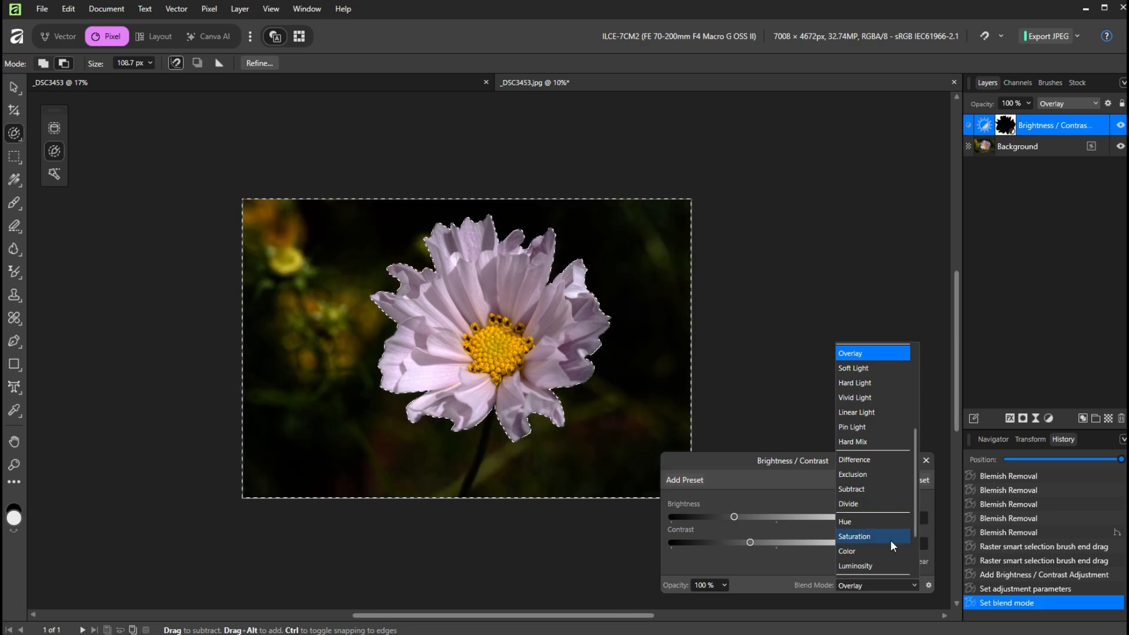
{"action": "scroll", "coordinate": [891, 540], "scroll_direction": "down", "scroll_amount": 1}
{"action": "scroll", "coordinate": [876, 491], "scroll_direction": "up", "scroll_amount": 5}
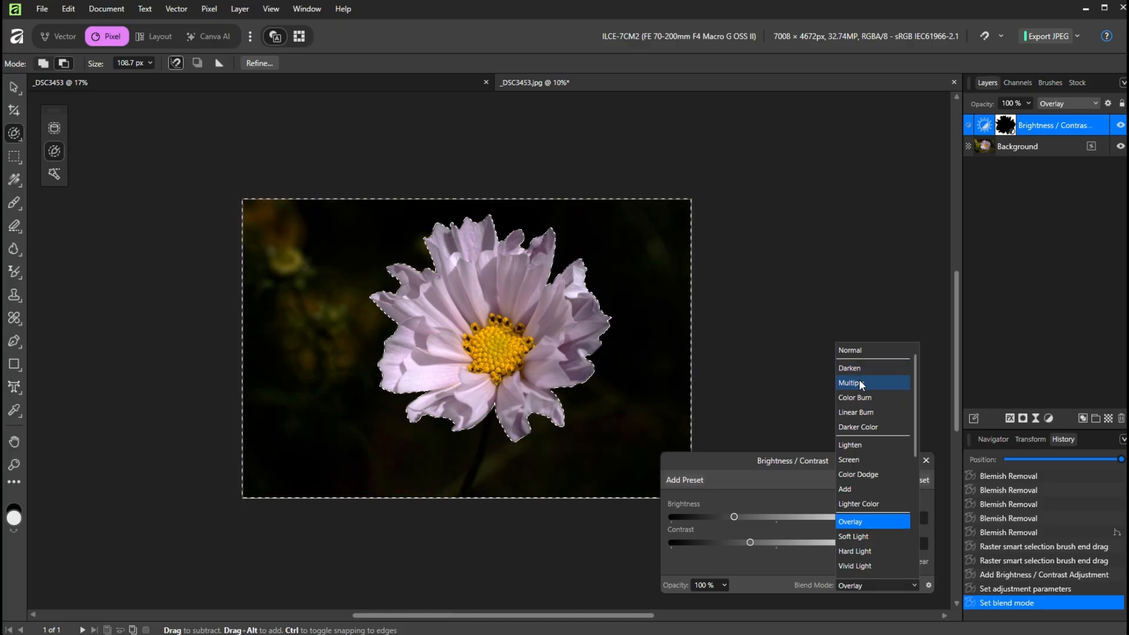
{"action": "left_click", "coordinate": [859, 382]}
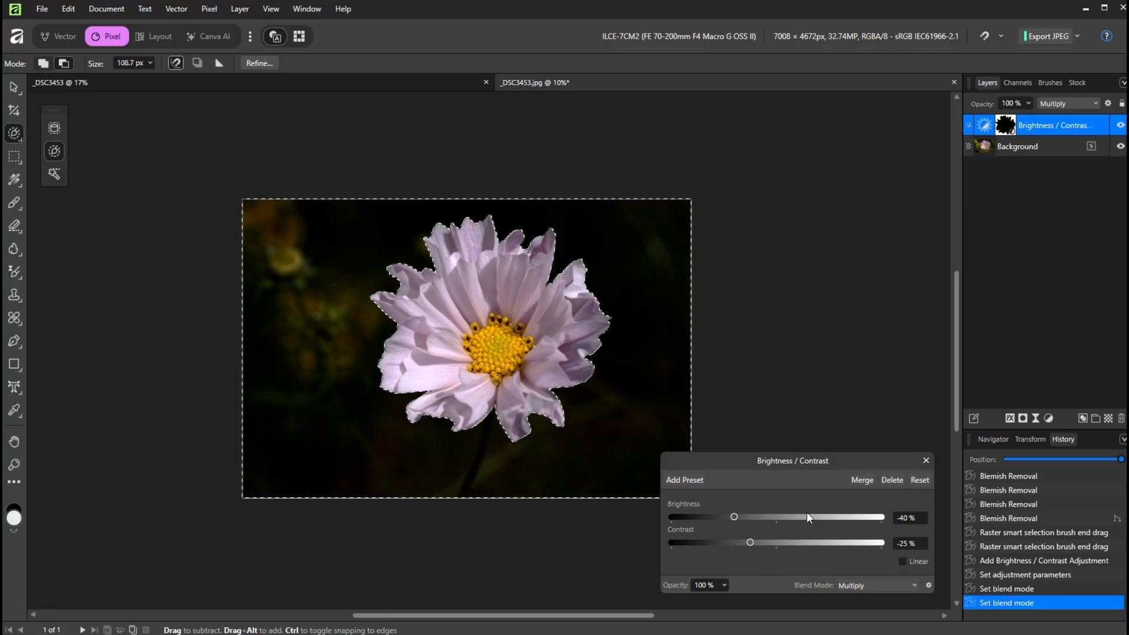
{"action": "left_click", "coordinate": [724, 585]}
{"action": "left_click_drag", "start_coordinate": [724, 600], "coordinate": [682, 601]}
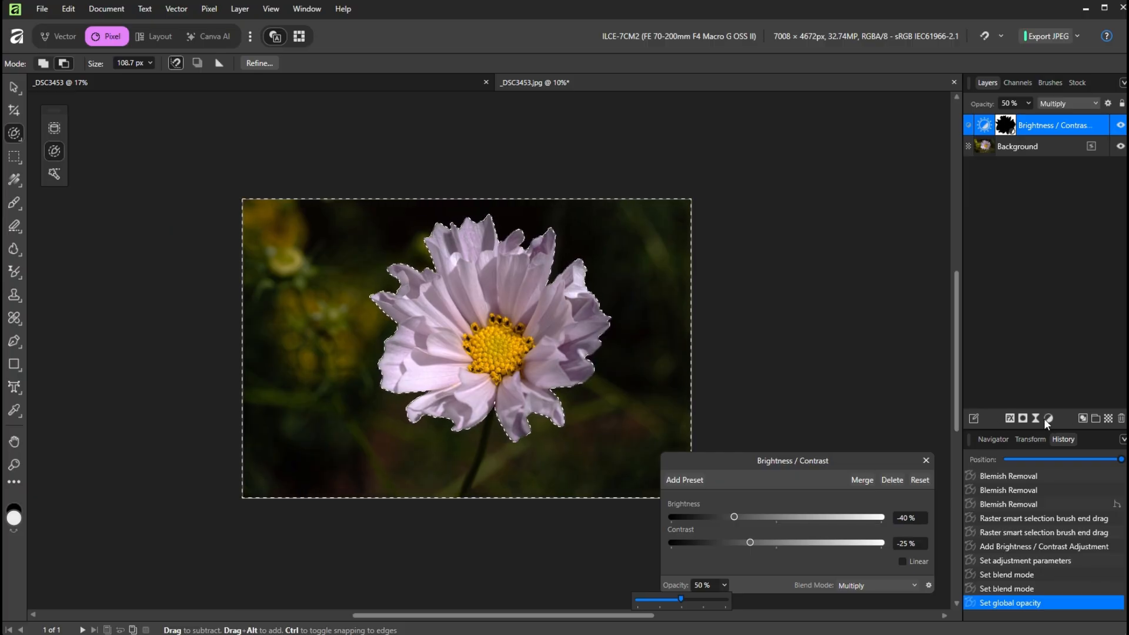
{"action": "left_click", "coordinate": [927, 461]}
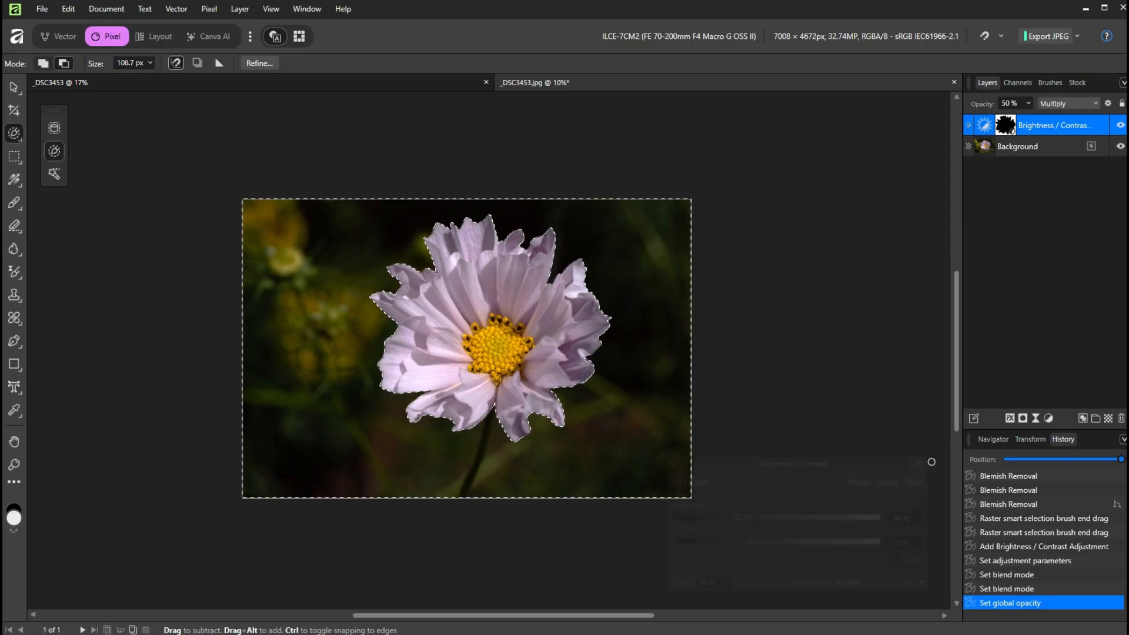
Step: Add a Vibrance adjustment to the selected background with vibrance -25% and saturation -15%
{"action": "left_click", "coordinate": [1049, 419]}
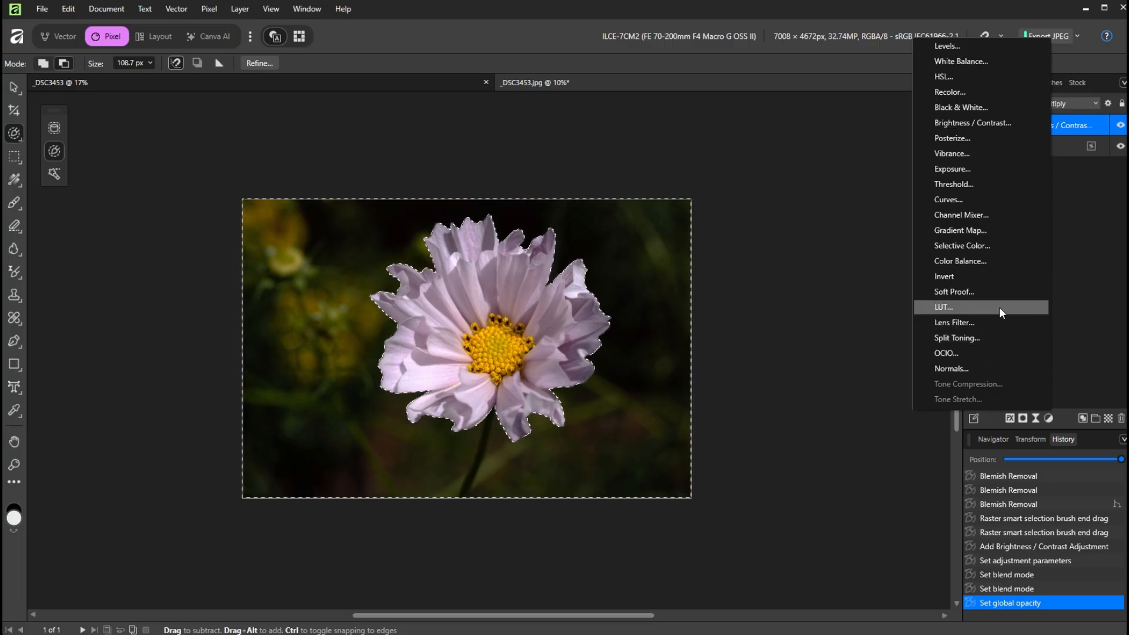
{"action": "left_click", "coordinate": [975, 155]}
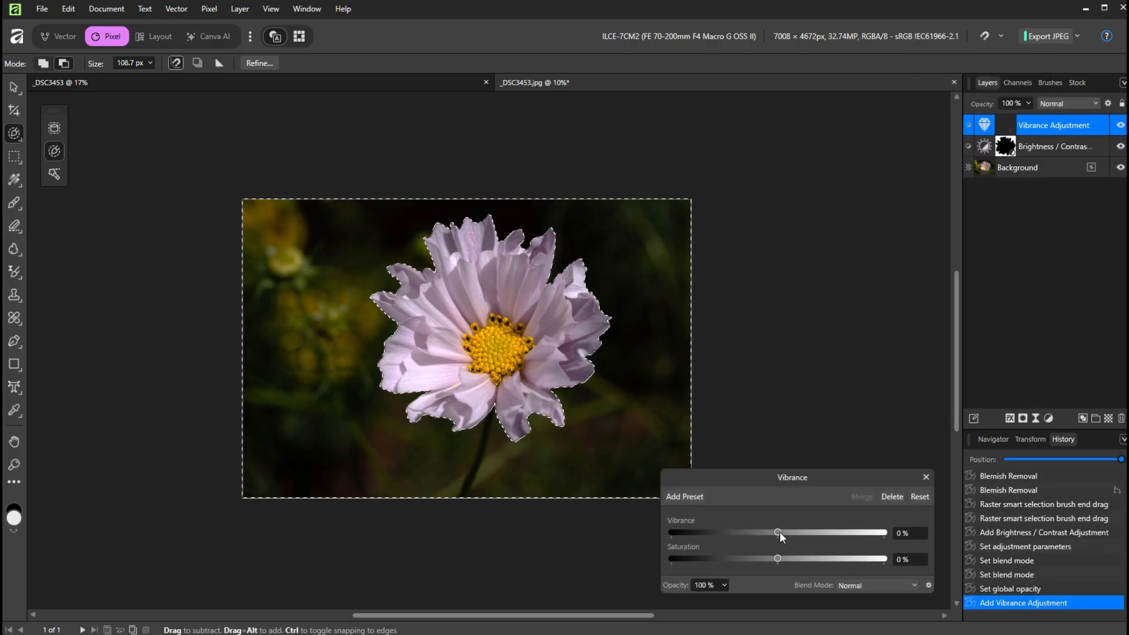
{"action": "left_click_drag", "start_coordinate": [778, 557], "coordinate": [757, 559]}
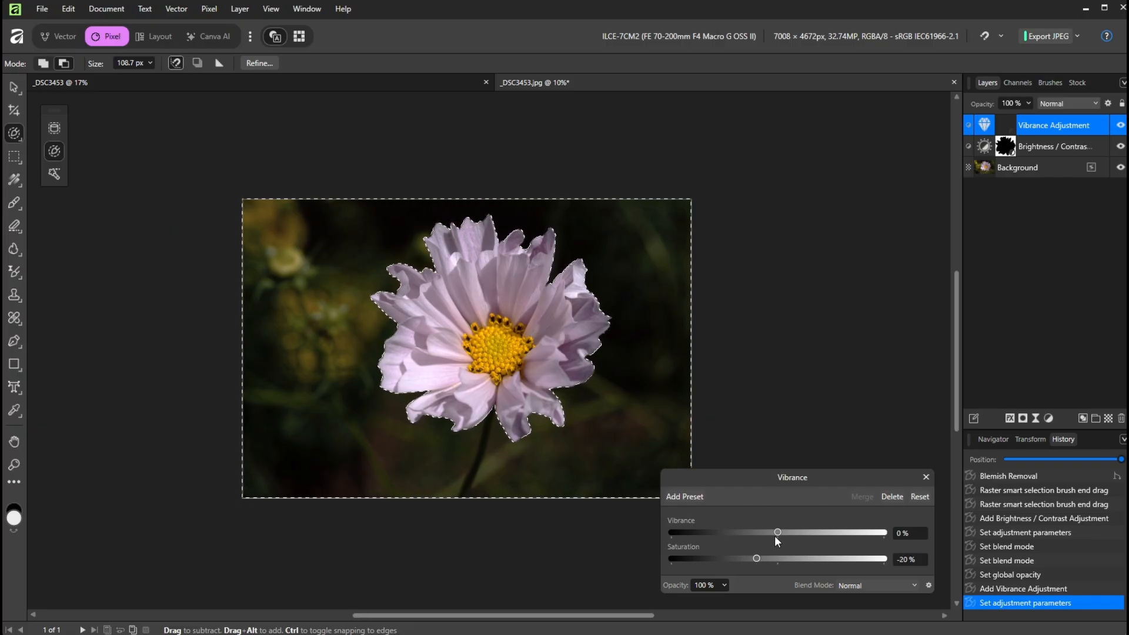
{"action": "mouse_move", "coordinate": [777, 531]}
{"action": "left_mouse_down"}
{"action": "mouse_move", "coordinate": [750, 535]}
{"action": "mouse_move", "coordinate": [761, 560]}
{"action": "mouse_move", "coordinate": [751, 532]}
{"action": "left_mouse_up"}
{"action": "left_click", "coordinate": [915, 584]}
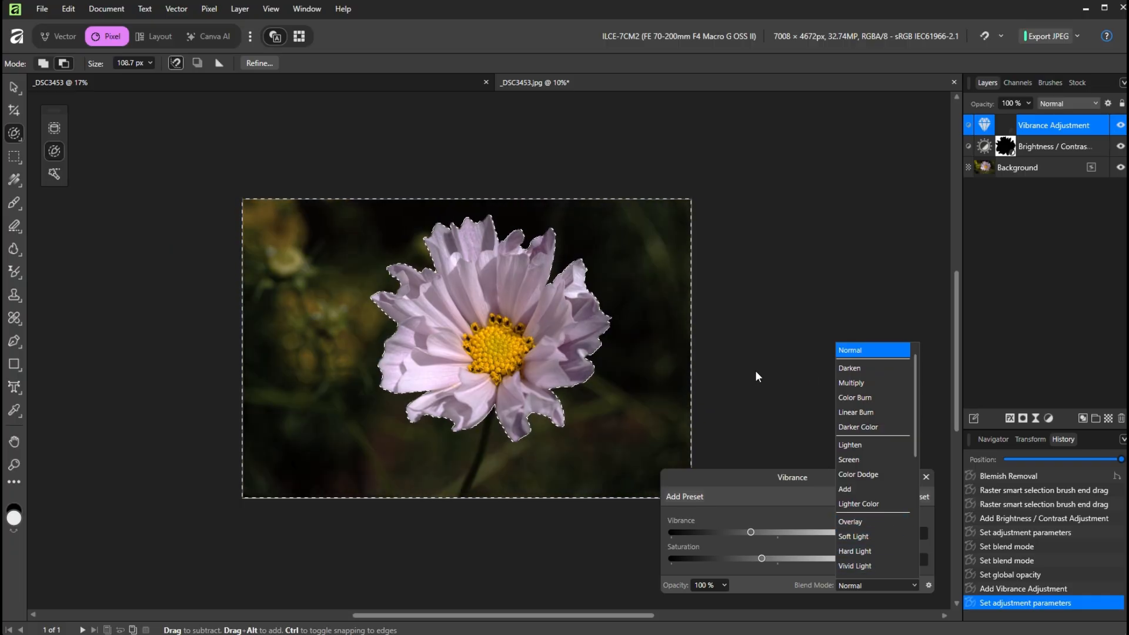
{"action": "left_click", "coordinate": [760, 369]}
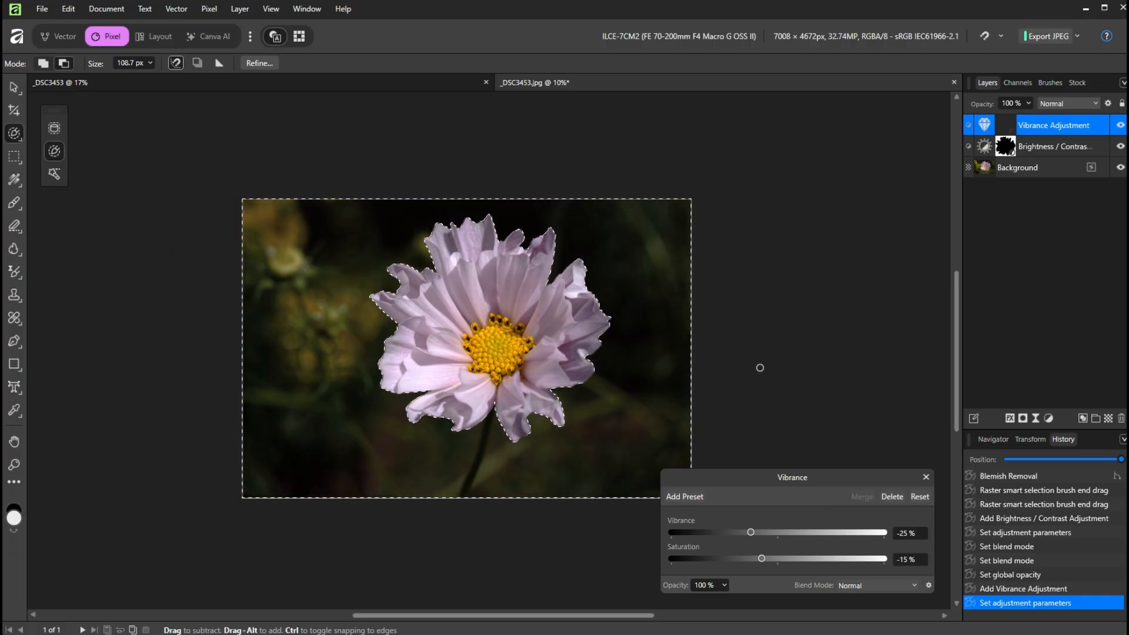
{"action": "left_click", "coordinate": [924, 478]}
Step: Invert the background selection so that only the flower is selected
{"action": "key", "text": "ctrl+shift+i"}
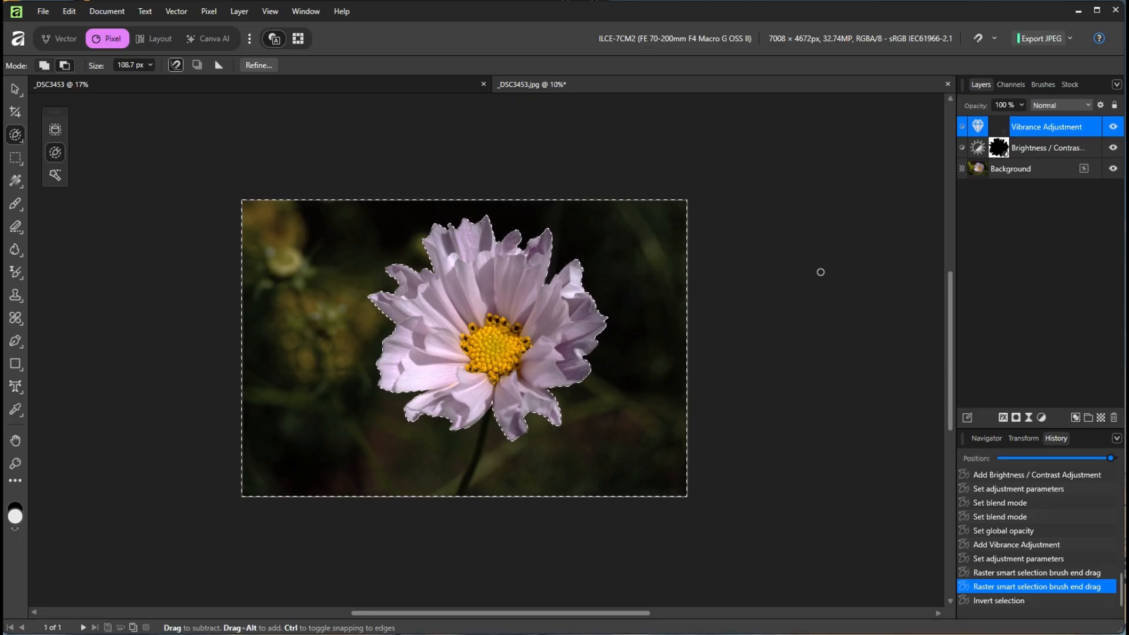
{"action": "left_click", "coordinate": [801, 396]}
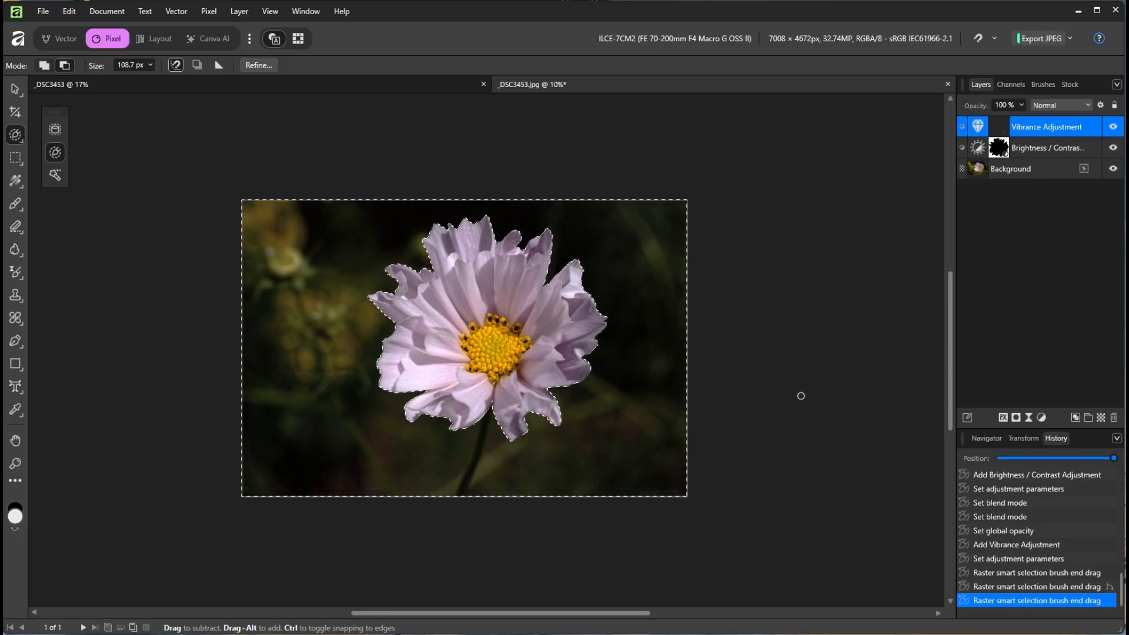
{"action": "key", "text": "ctrl+shift+i"}
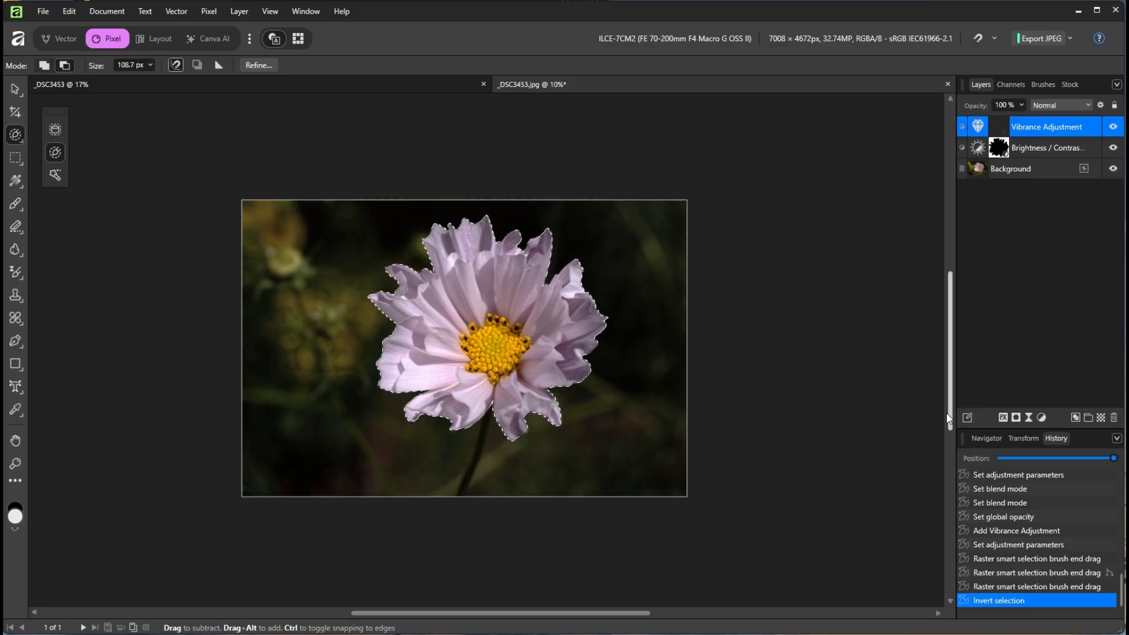
Step: Add a second Vibrance adjustment to the selected flower with vibrance 19% and saturation 22%
{"action": "left_click", "coordinate": [1042, 418]}
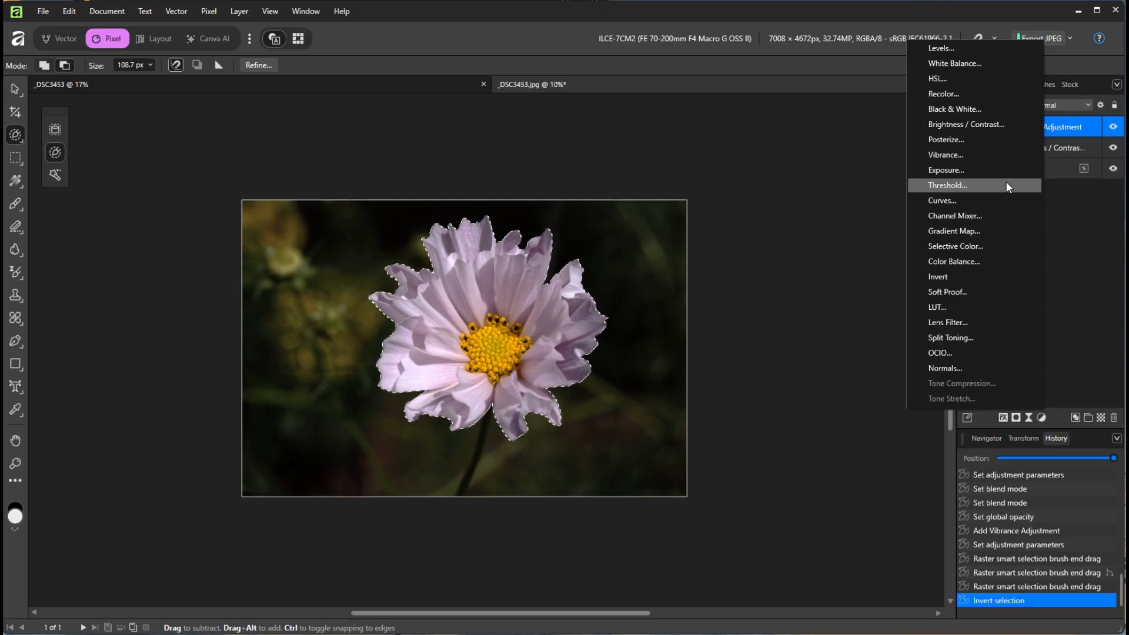
{"action": "left_click", "coordinate": [1003, 156]}
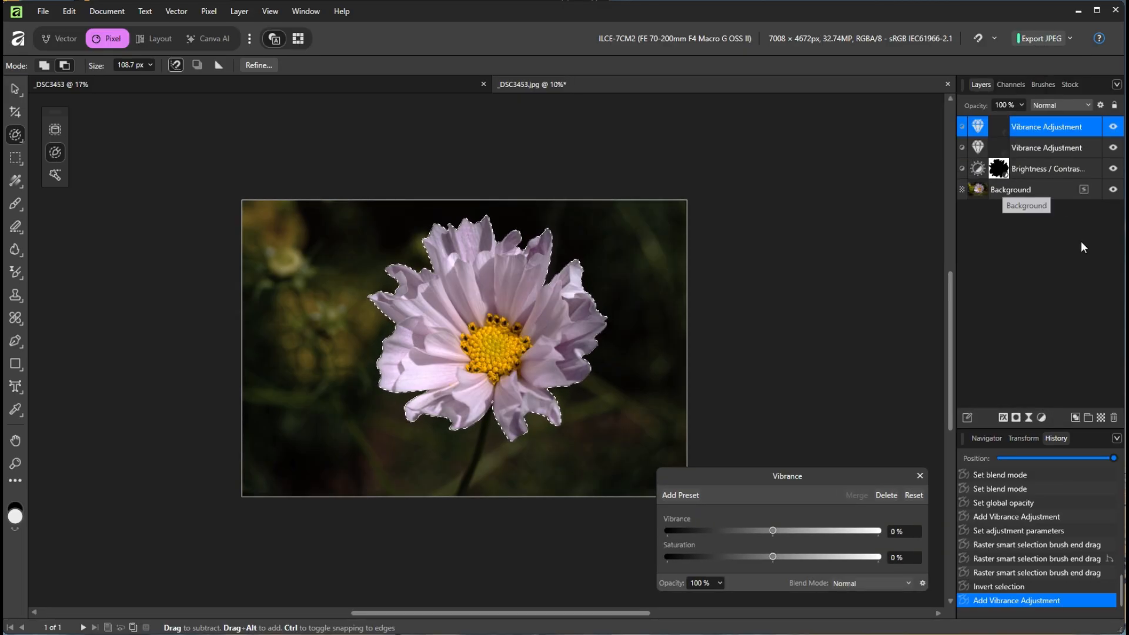
{"action": "left_click_drag", "start_coordinate": [772, 530], "coordinate": [796, 556]}
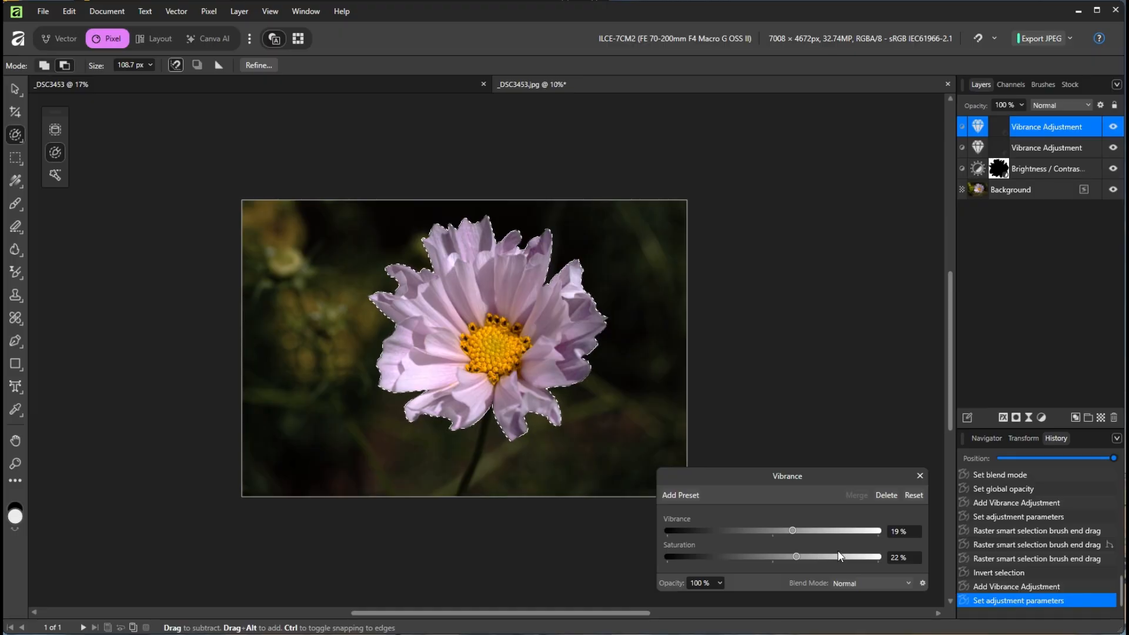
Step: Set the flower's Vibrance adjustment to 22% vibrance
{"action": "left_click_drag", "start_coordinate": [795, 532], "coordinate": [796, 531]}
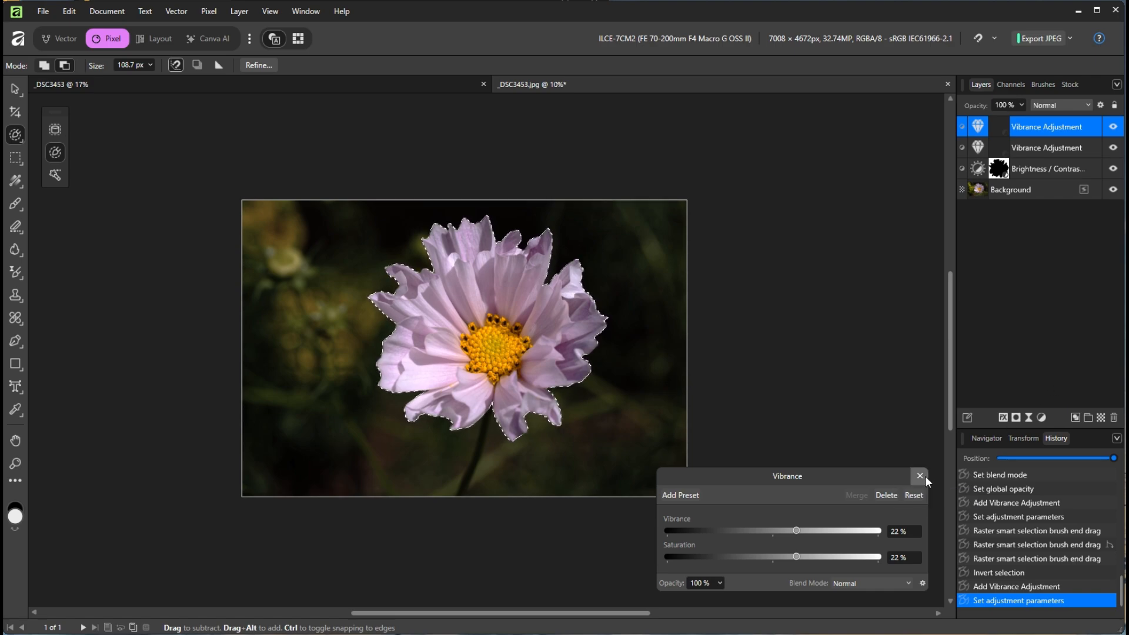
{"action": "left_click", "coordinate": [907, 581]}
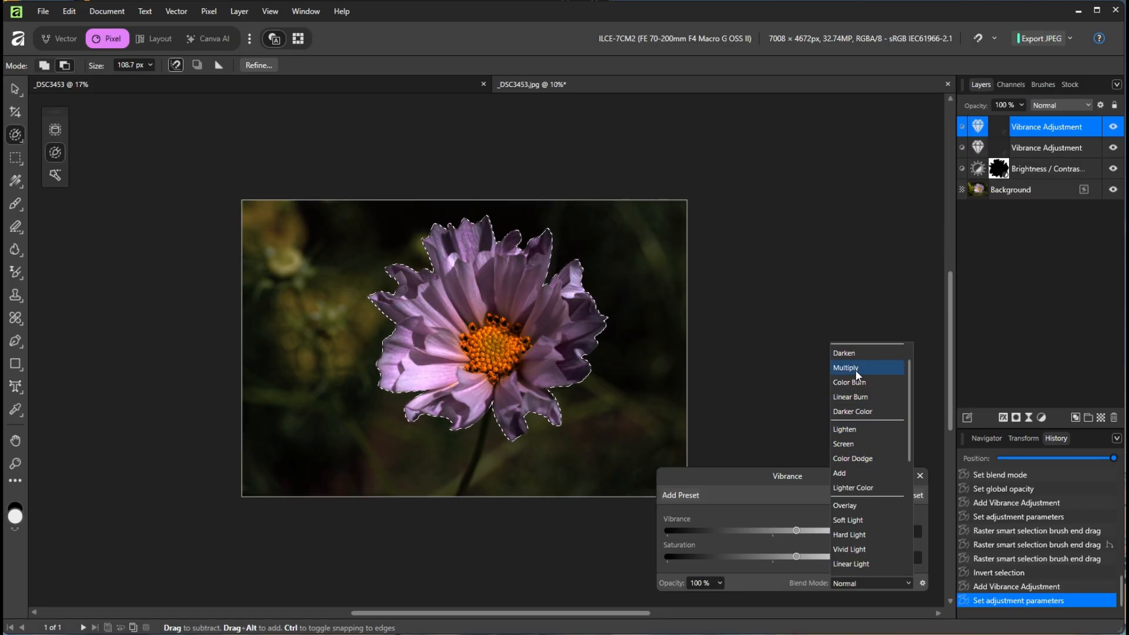
{"action": "scroll", "coordinate": [877, 531], "scroll_direction": "down", "scroll_amount": 3}
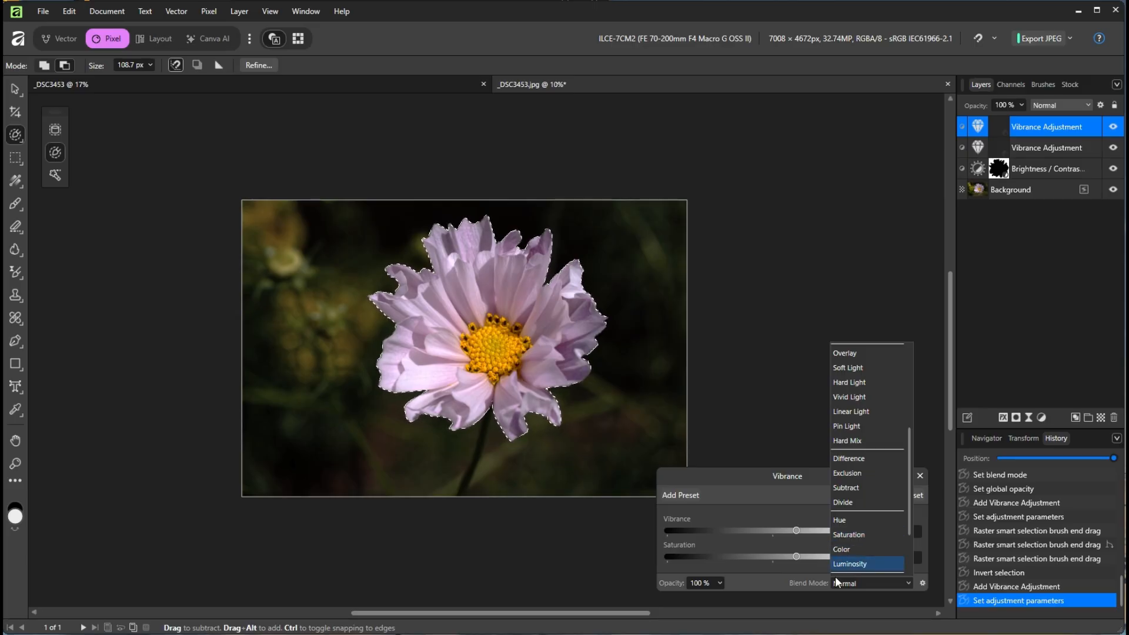
{"action": "left_click", "coordinate": [775, 337]}
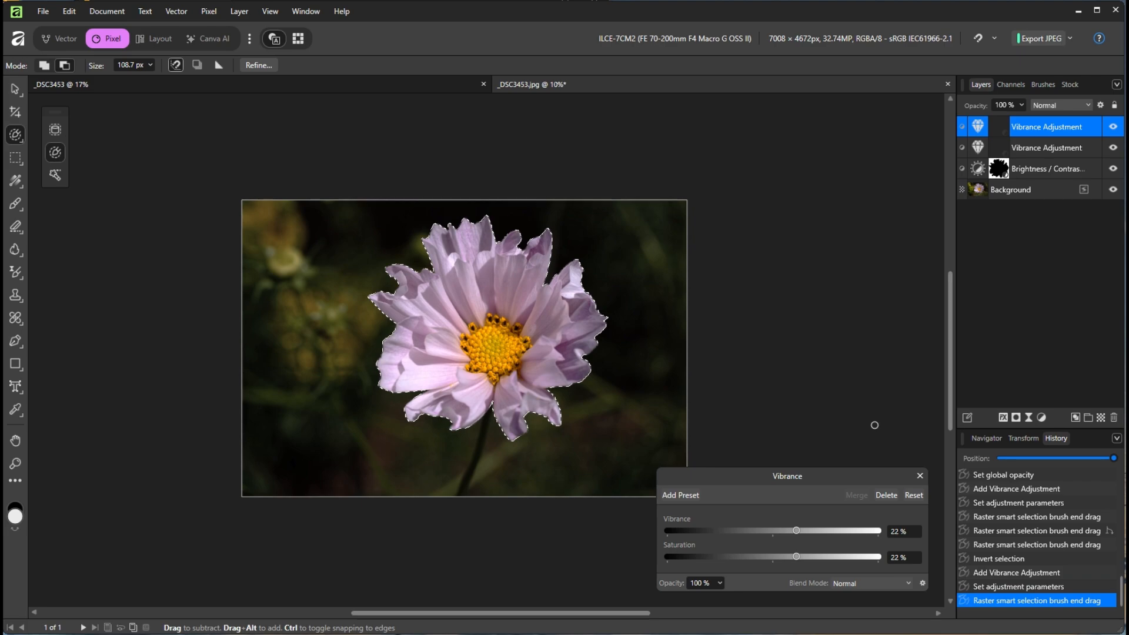
{"action": "left_click", "coordinate": [721, 583]}
{"action": "mouse_move", "coordinate": [722, 595]}
{"action": "left_mouse_down"}
{"action": "mouse_move", "coordinate": [651, 596]}
{"action": "mouse_move", "coordinate": [733, 602]}
{"action": "left_mouse_up"}
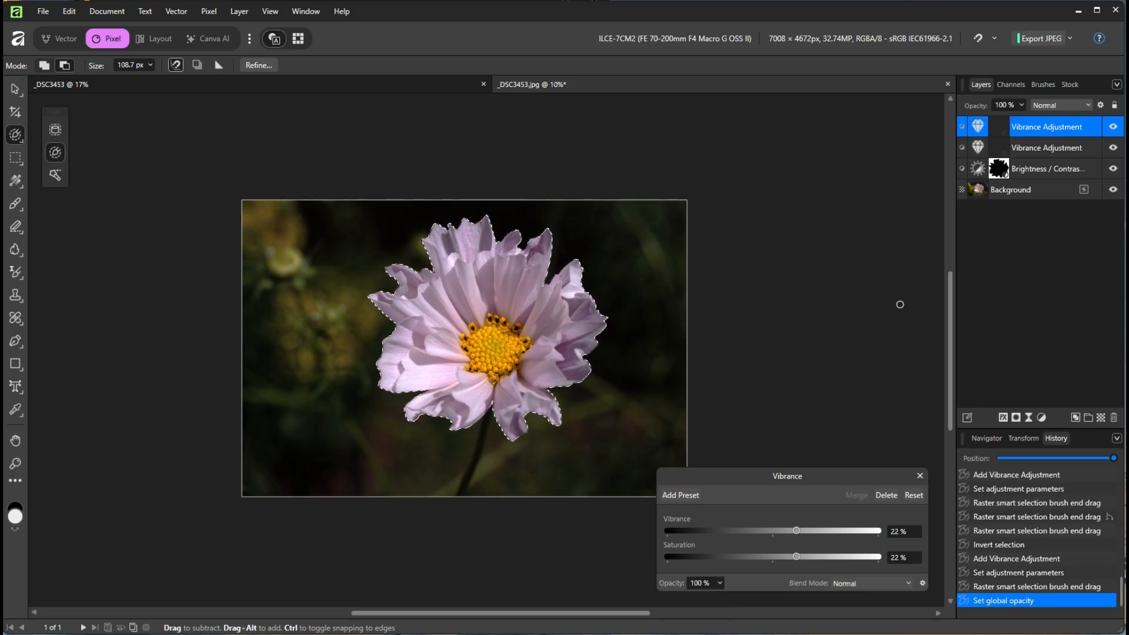
Step: Close the Vibrance adjustment's settings and deselect the flower
{"action": "left_click", "coordinate": [920, 478]}
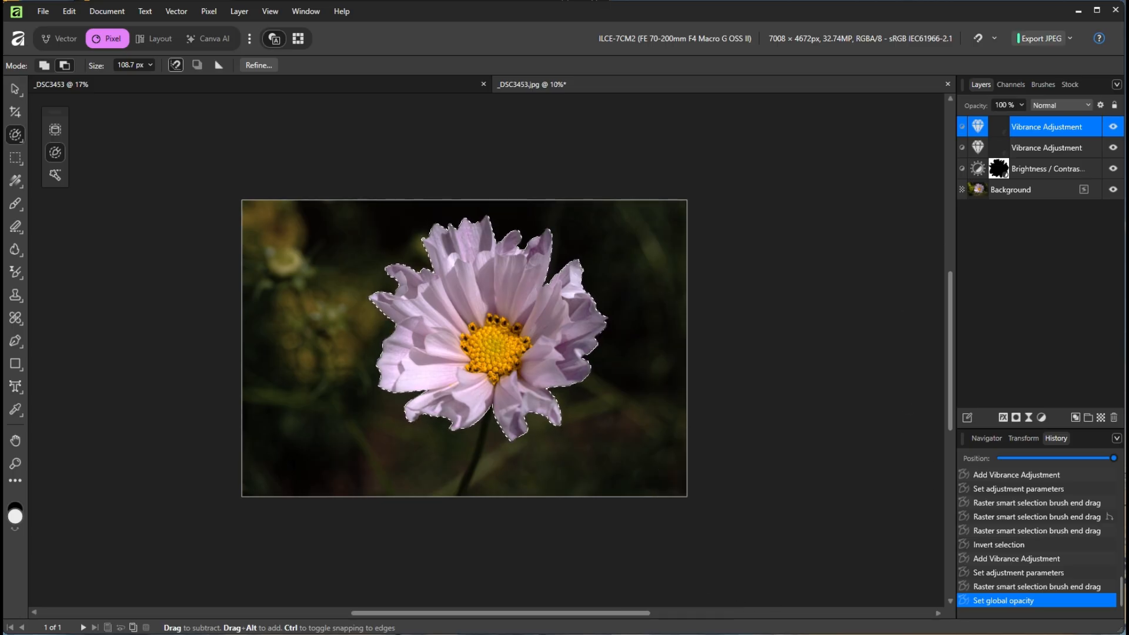
{"action": "key", "text": "ctrl+d"}
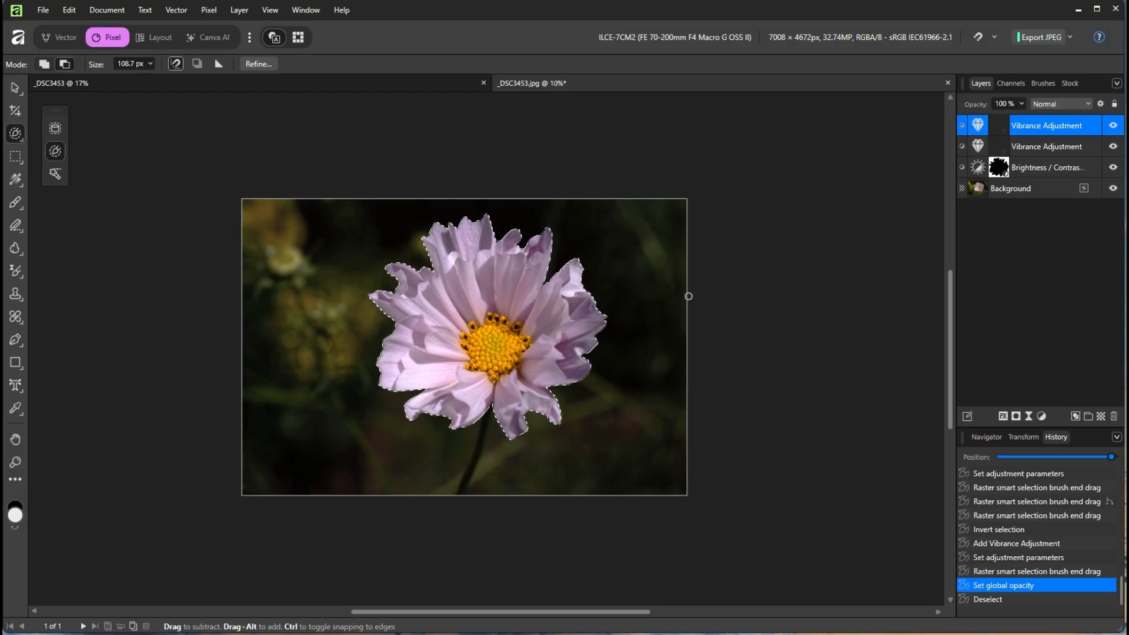
{"action": "left_click", "coordinate": [799, 325]}
{"action": "key", "text": "ctrl+d"}
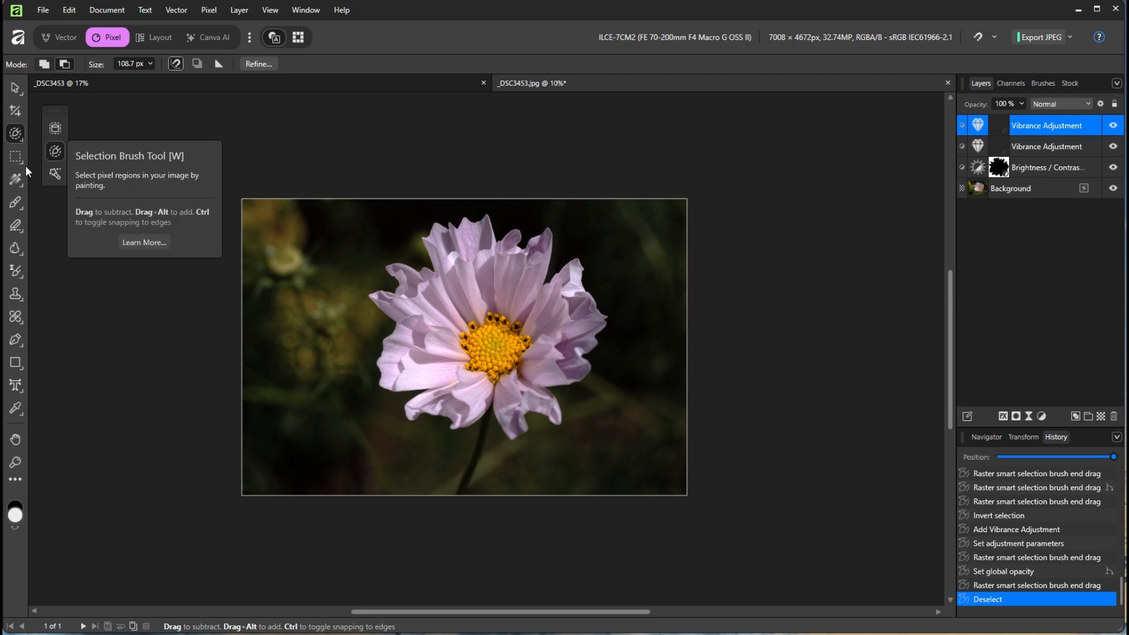
Step: Start a crop, try the Phi Grid, Golden Spiral and Diagonals composition overlays, and settle on the Thirds Grid
{"action": "left_click", "coordinate": [16, 112]}
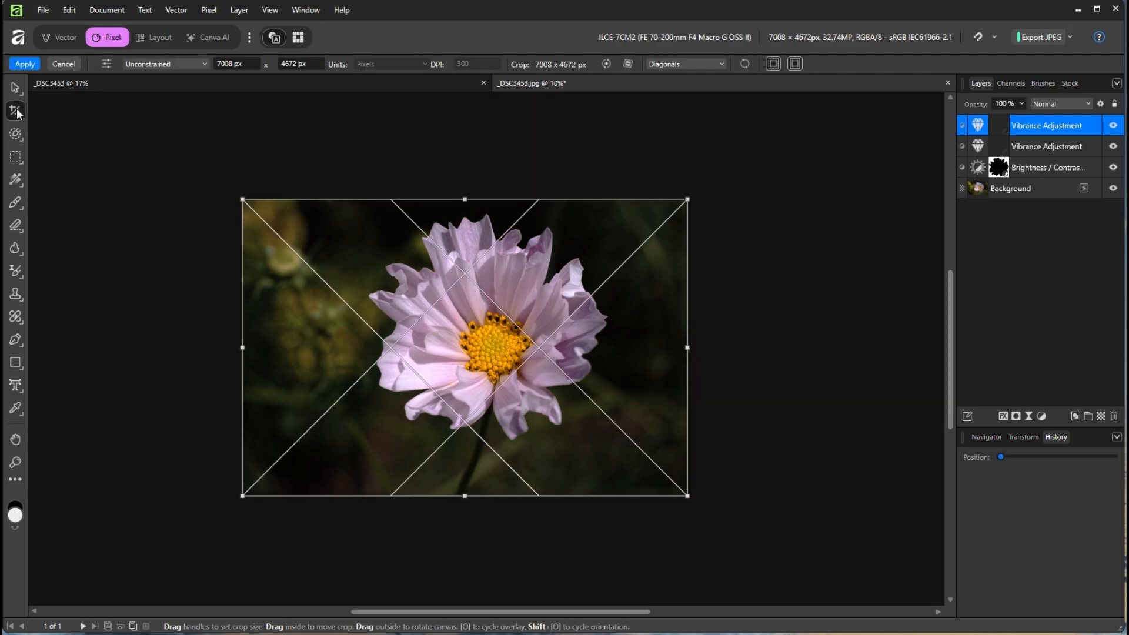
{"action": "left_click", "coordinate": [722, 63]}
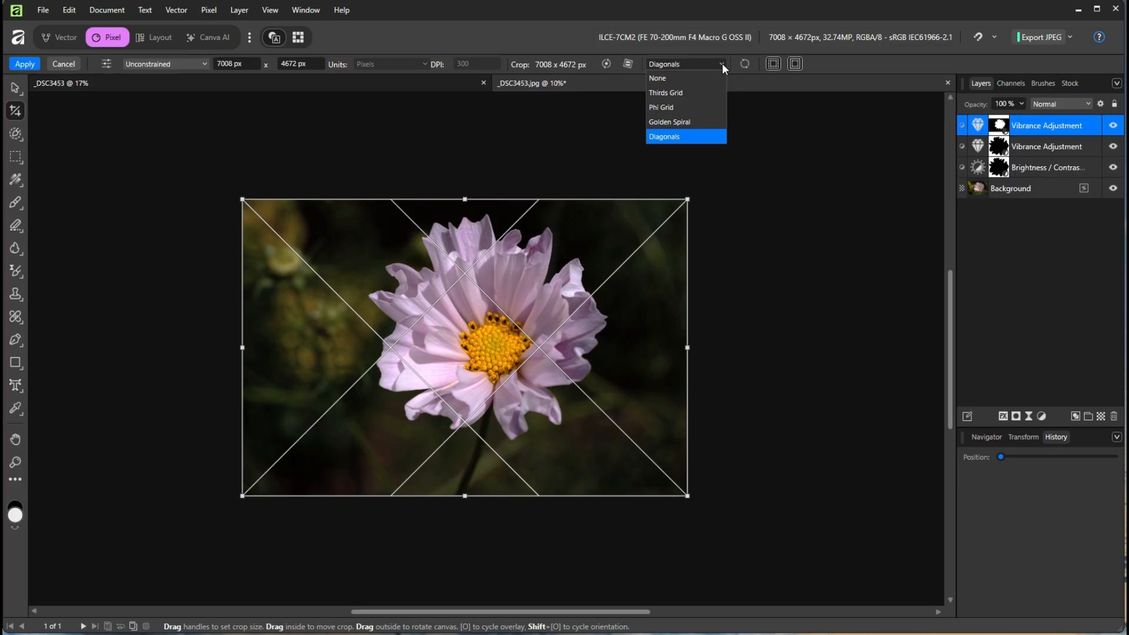
{"action": "left_click", "coordinate": [707, 91]}
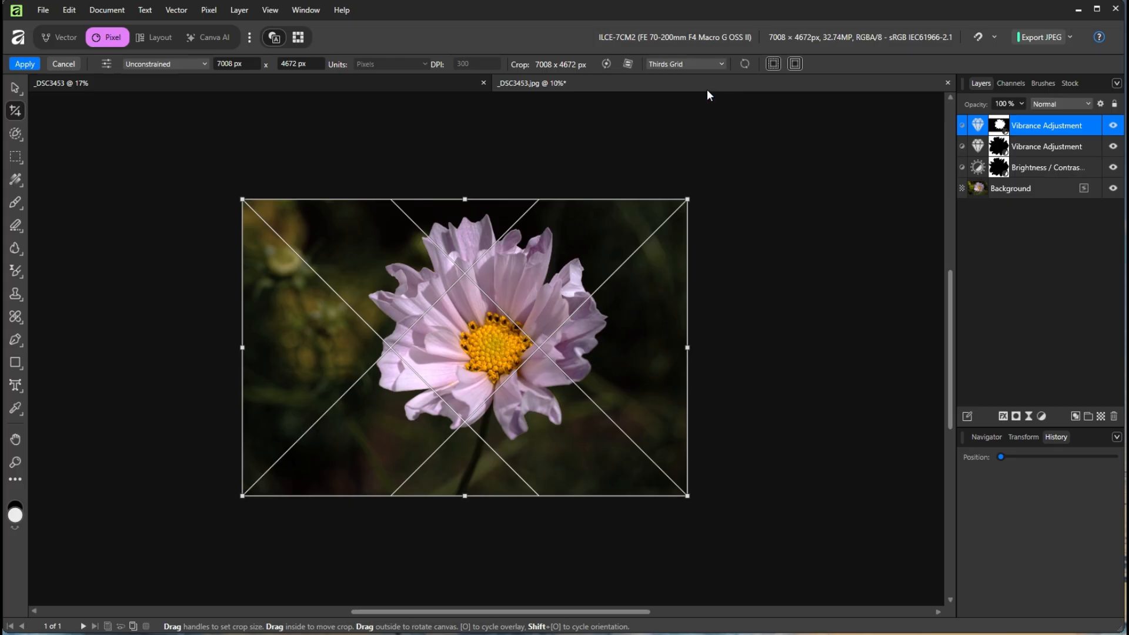
{"action": "left_click", "coordinate": [721, 64]}
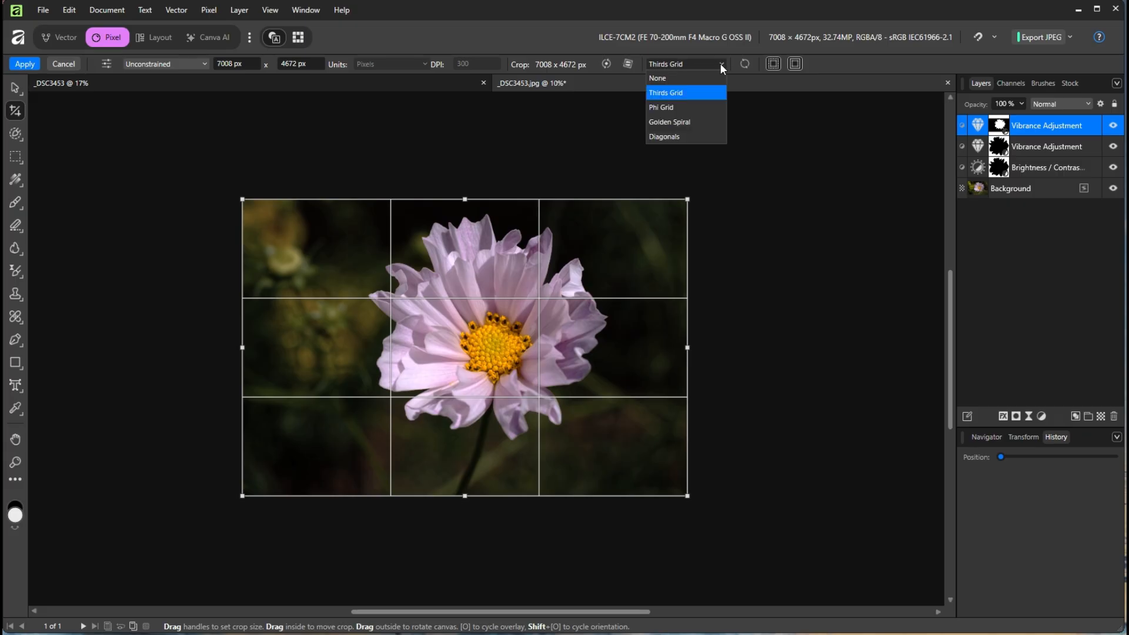
{"action": "left_click", "coordinate": [708, 103]}
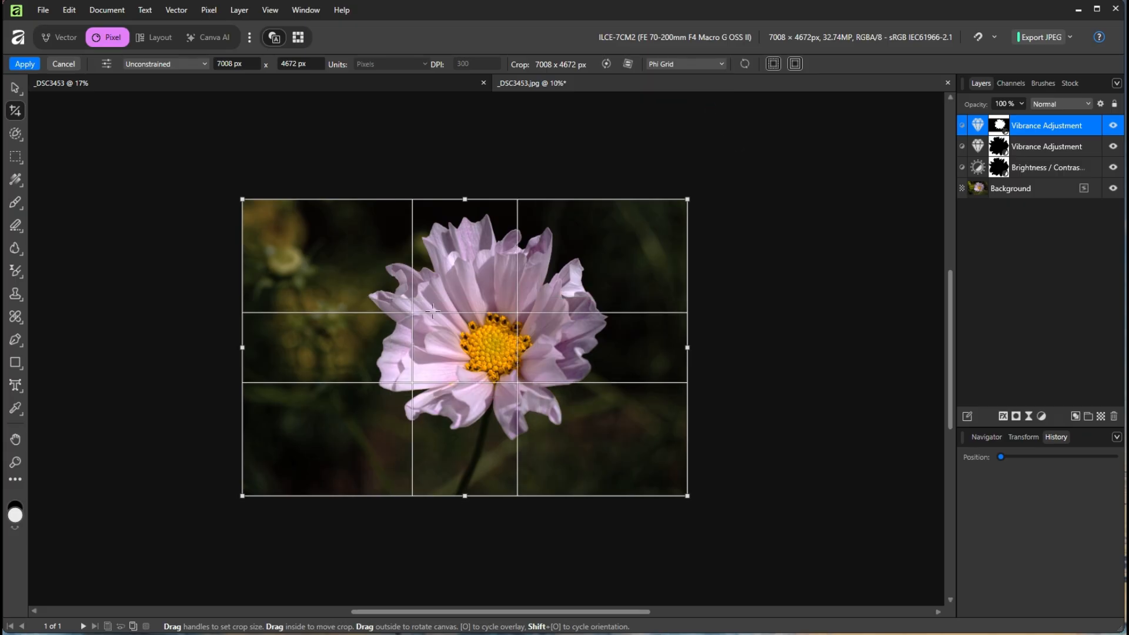
{"action": "left_click", "coordinate": [722, 63]}
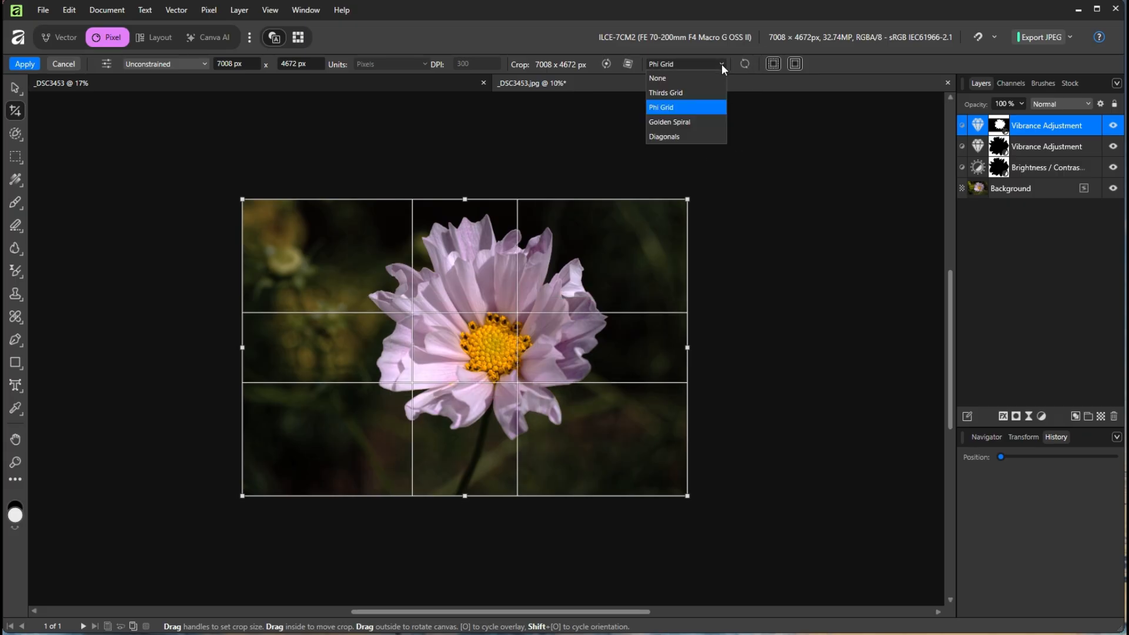
{"action": "left_click", "coordinate": [699, 124]}
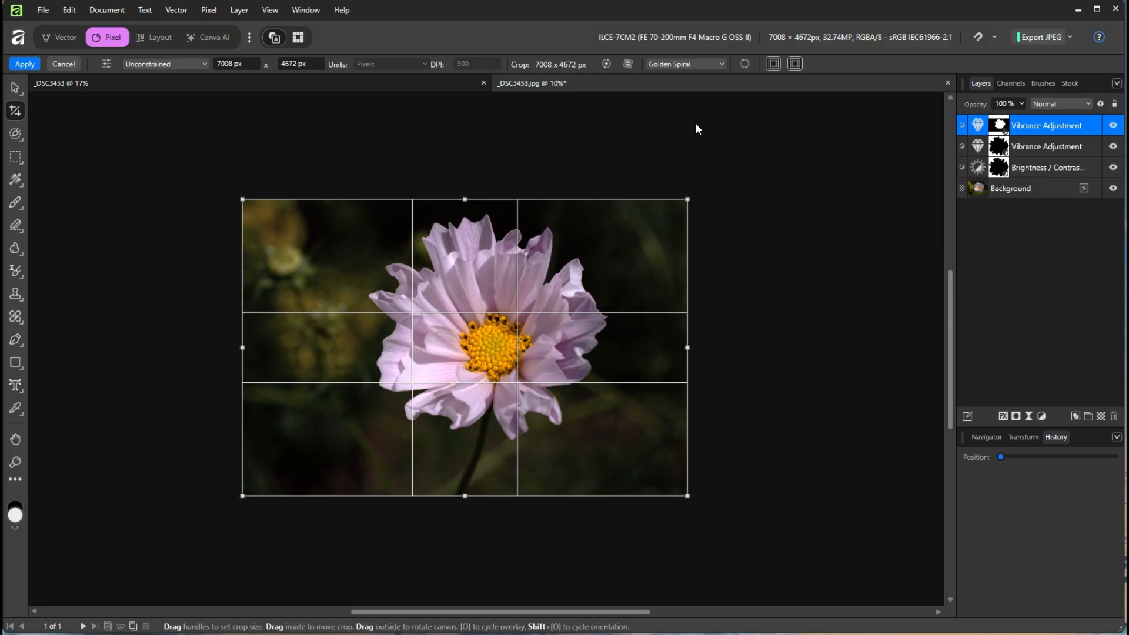
{"action": "left_click", "coordinate": [724, 62]}
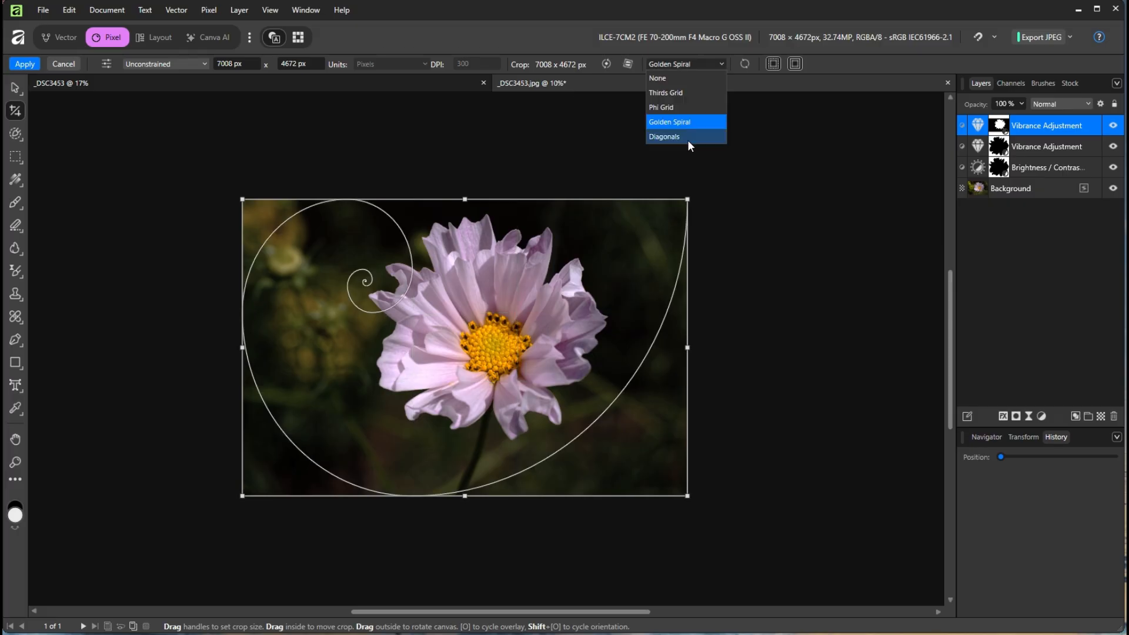
{"action": "left_click", "coordinate": [689, 138]}
{"action": "left_click", "coordinate": [722, 63]}
{"action": "left_click", "coordinate": [700, 94]}
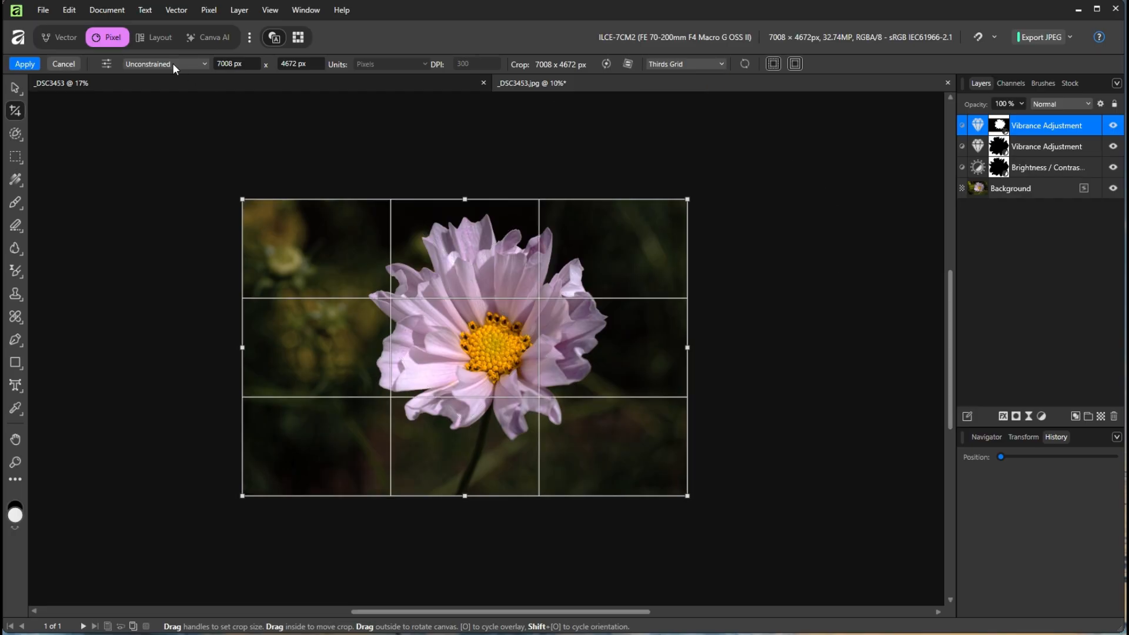
Step: Trim the crop's left, bottom and right edges to about 6488 × 4622 px and rotate the photo slightly counter-clockwise
{"action": "left_click_drag", "start_coordinate": [242, 347], "coordinate": [271, 353]}
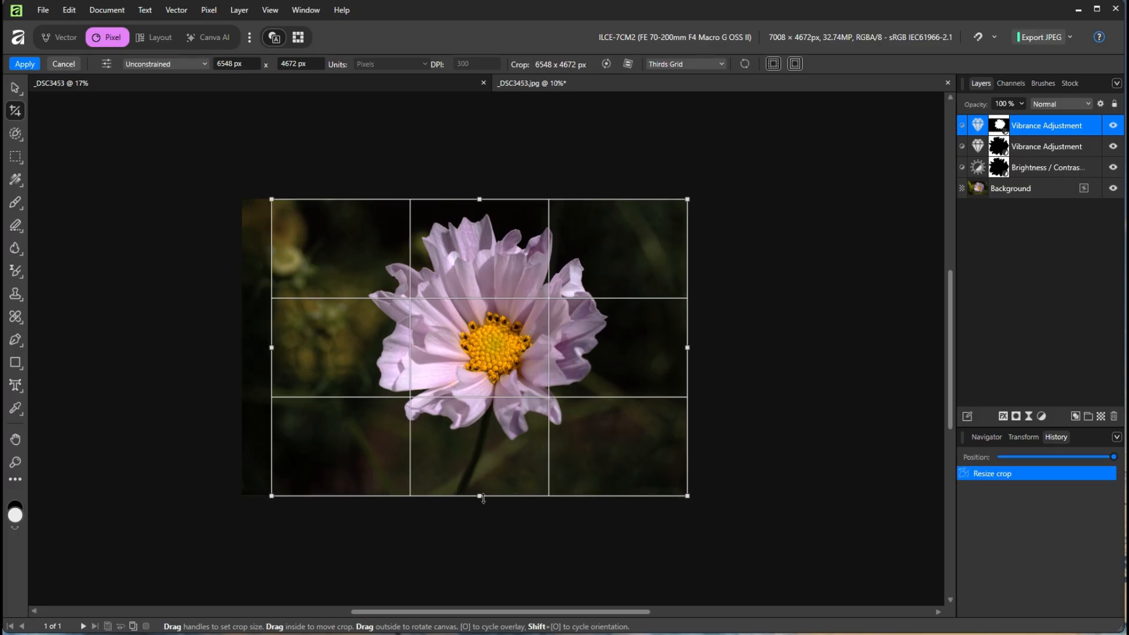
{"action": "mouse_move", "coordinate": [479, 497]}
{"action": "left_mouse_down"}
{"action": "mouse_move", "coordinate": [480, 469]}
{"action": "mouse_move", "coordinate": [481, 493]}
{"action": "left_mouse_up"}
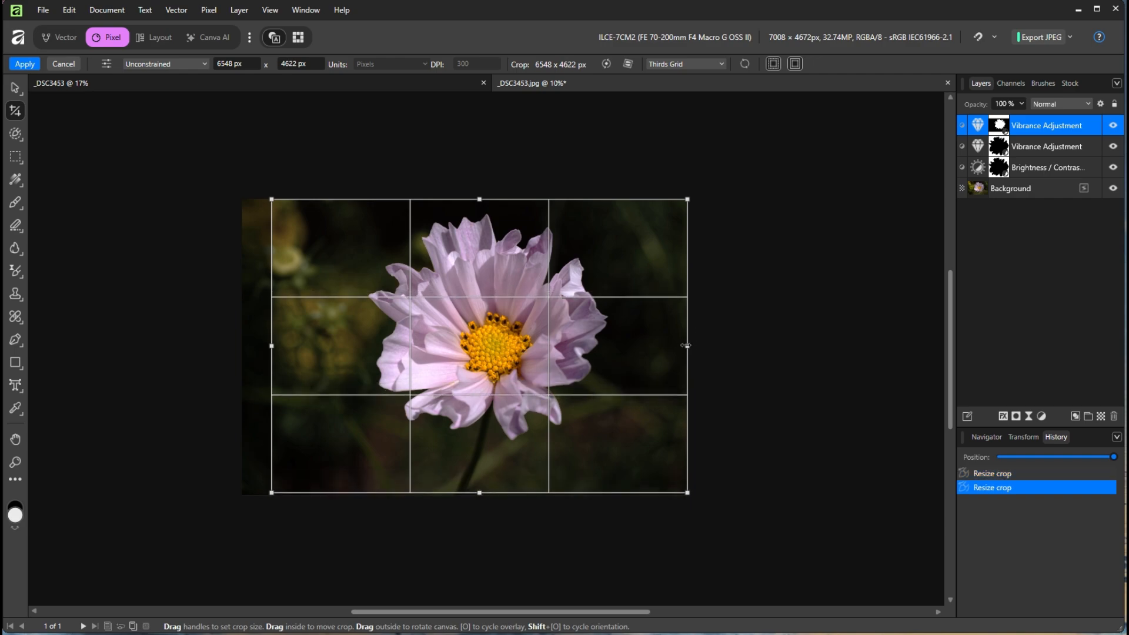
{"action": "mouse_move", "coordinate": [686, 345]}
{"action": "left_mouse_down"}
{"action": "mouse_move", "coordinate": [668, 344]}
{"action": "mouse_move", "coordinate": [684, 345]}
{"action": "left_mouse_up"}
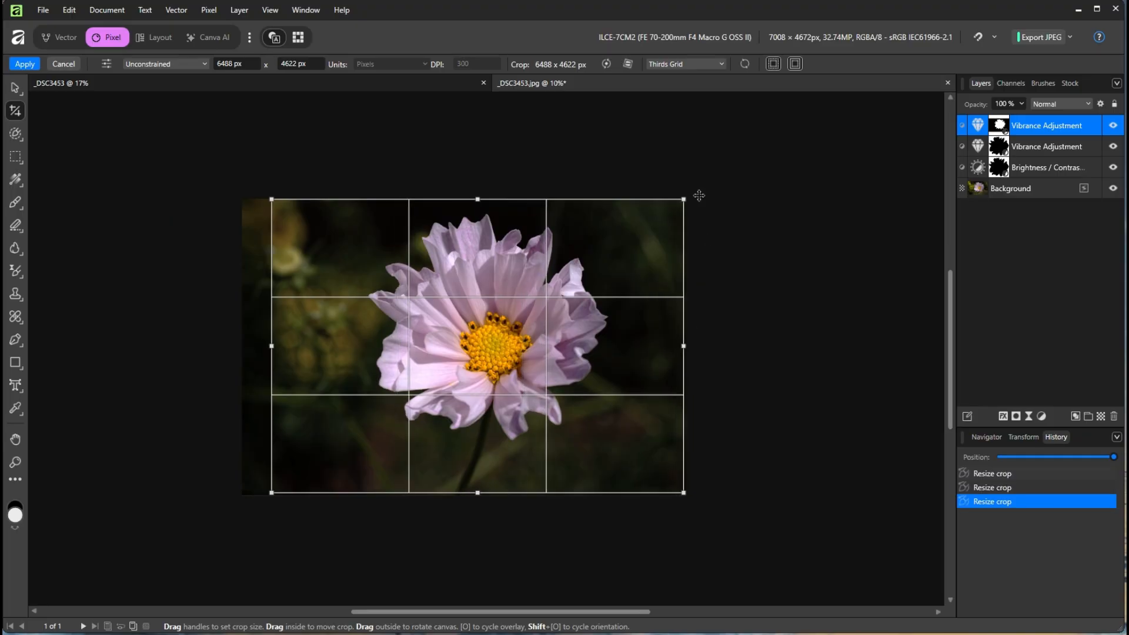
{"action": "left_click_drag", "start_coordinate": [711, 192], "coordinate": [684, 197]}
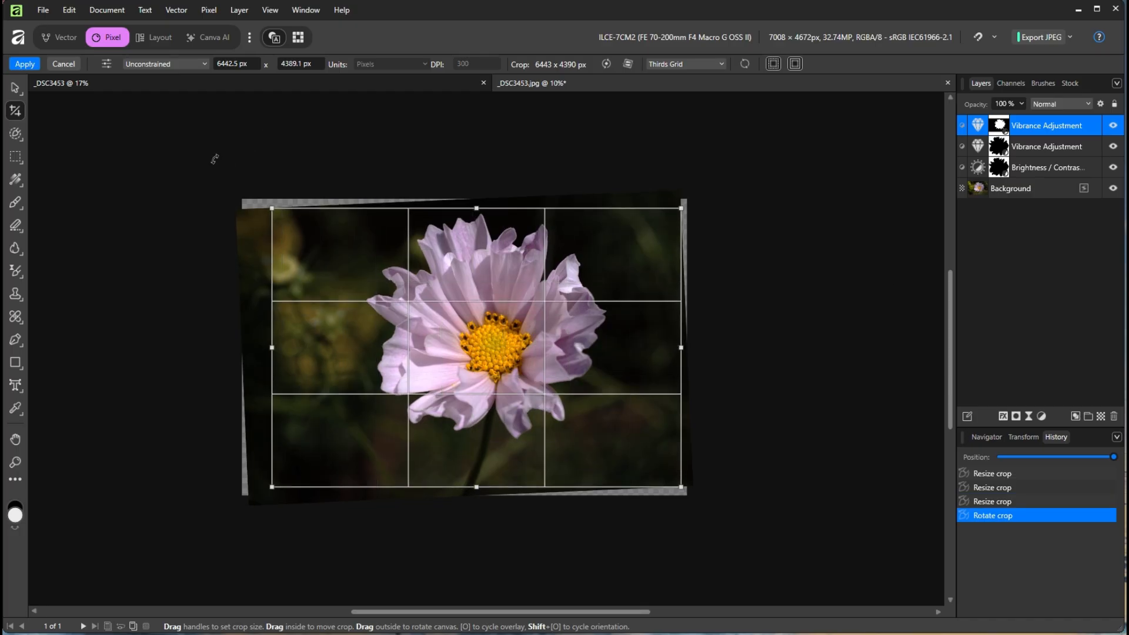
Step: Constrain the crop to a square with the 1:1 common ratio preset
{"action": "left_click", "coordinate": [202, 66]}
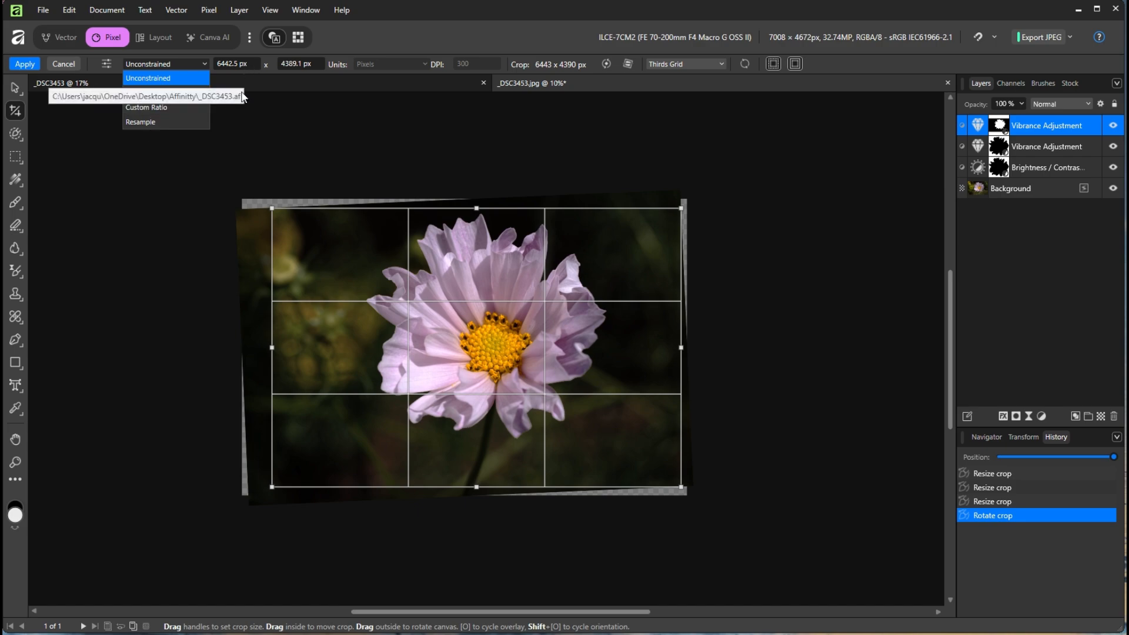
{"action": "left_click", "coordinate": [108, 65]}
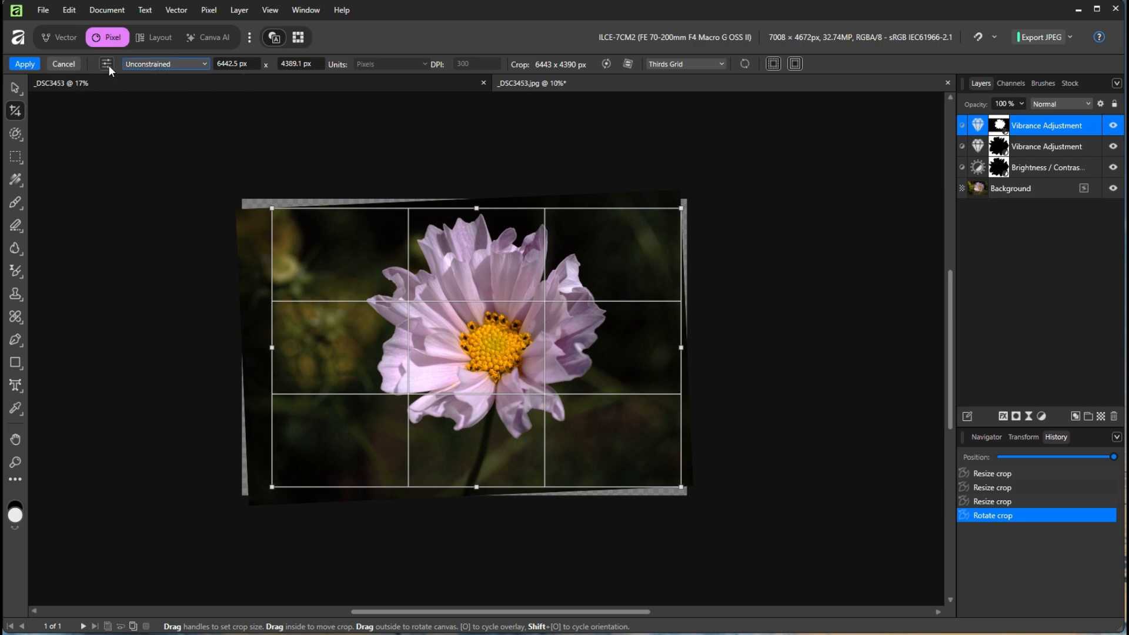
{"action": "left_click", "coordinate": [108, 65]}
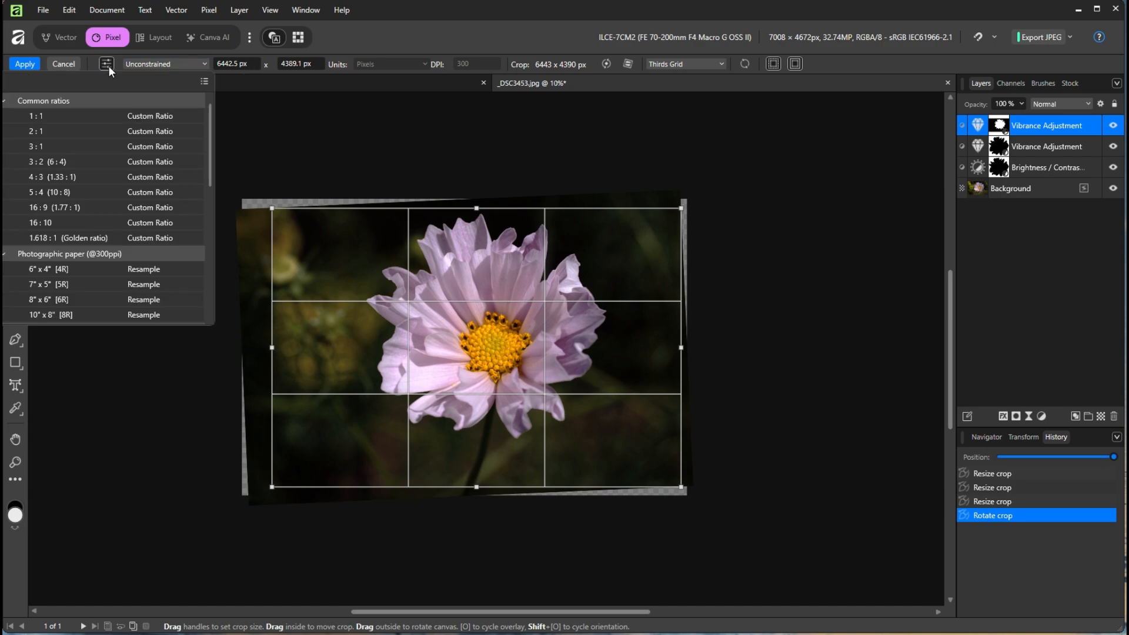
{"action": "left_click", "coordinate": [83, 115]}
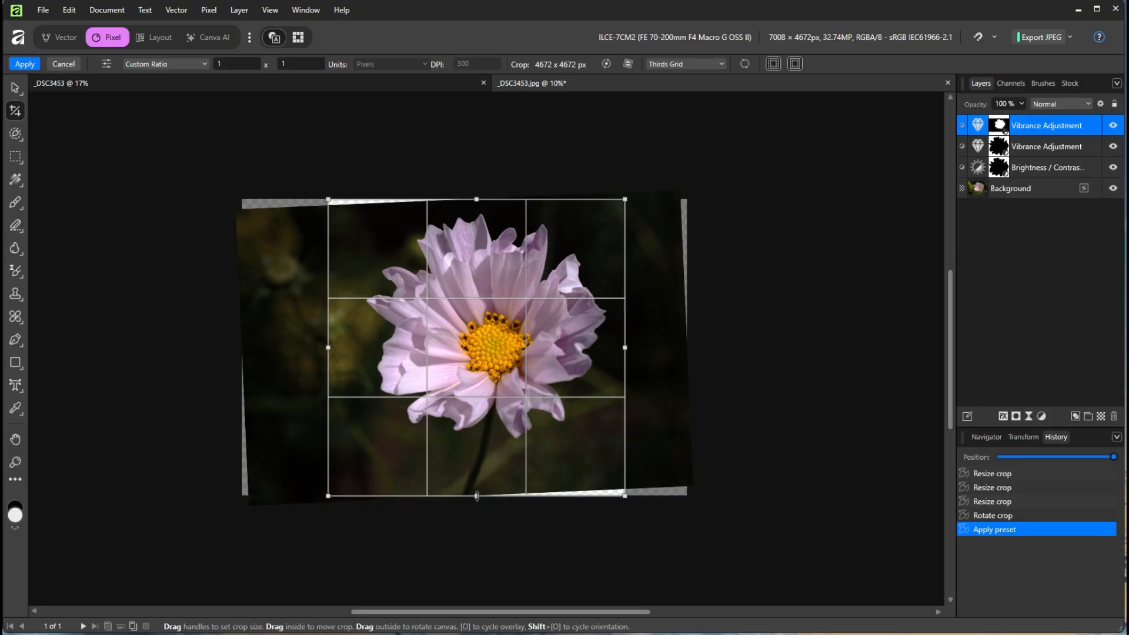
Step: Shrink the square crop to about 4402 × 4402 px inside the rotated photo, shift it slightly right, and apply the crop
{"action": "left_click_drag", "start_coordinate": [476, 496], "coordinate": [477, 490]}
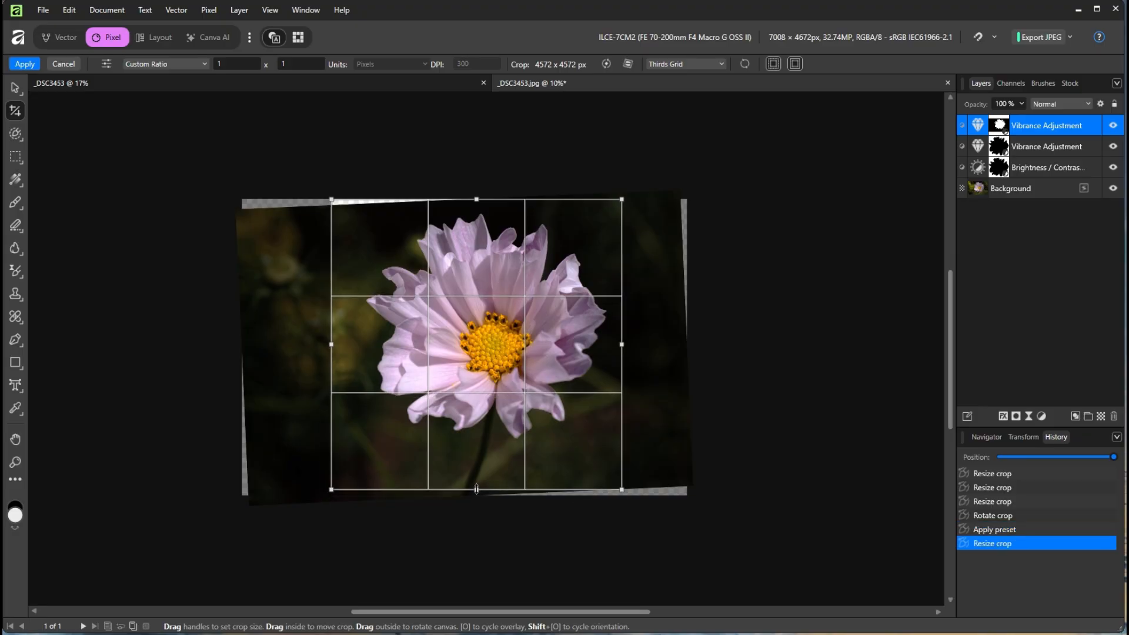
{"action": "left_click_drag", "start_coordinate": [478, 201], "coordinate": [478, 206]}
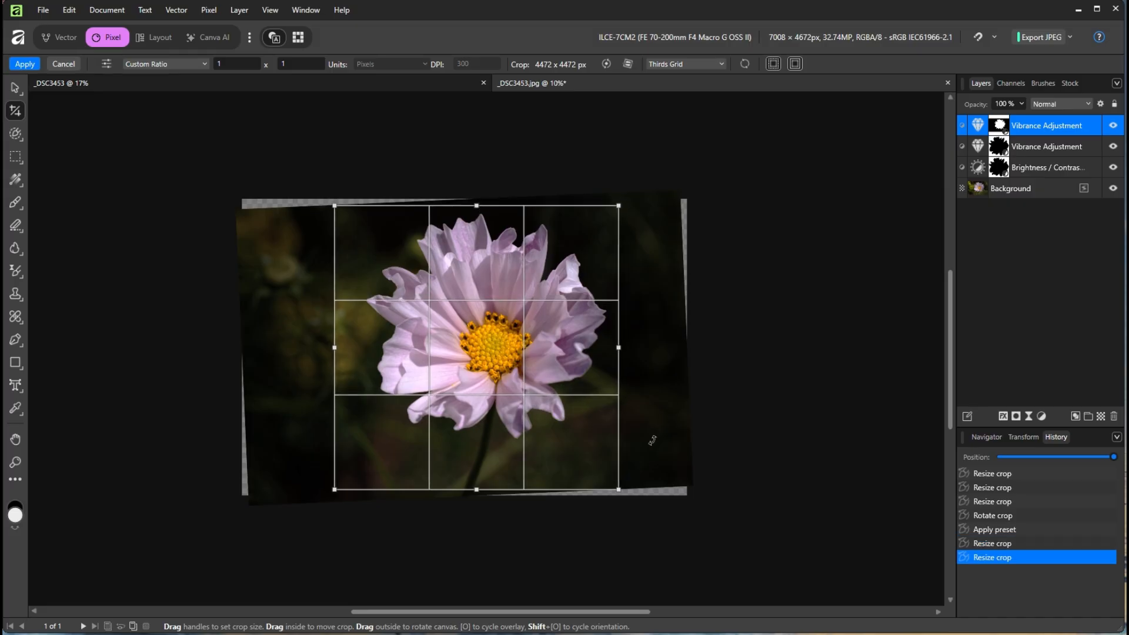
{"action": "left_click_drag", "start_coordinate": [477, 489], "coordinate": [480, 487]}
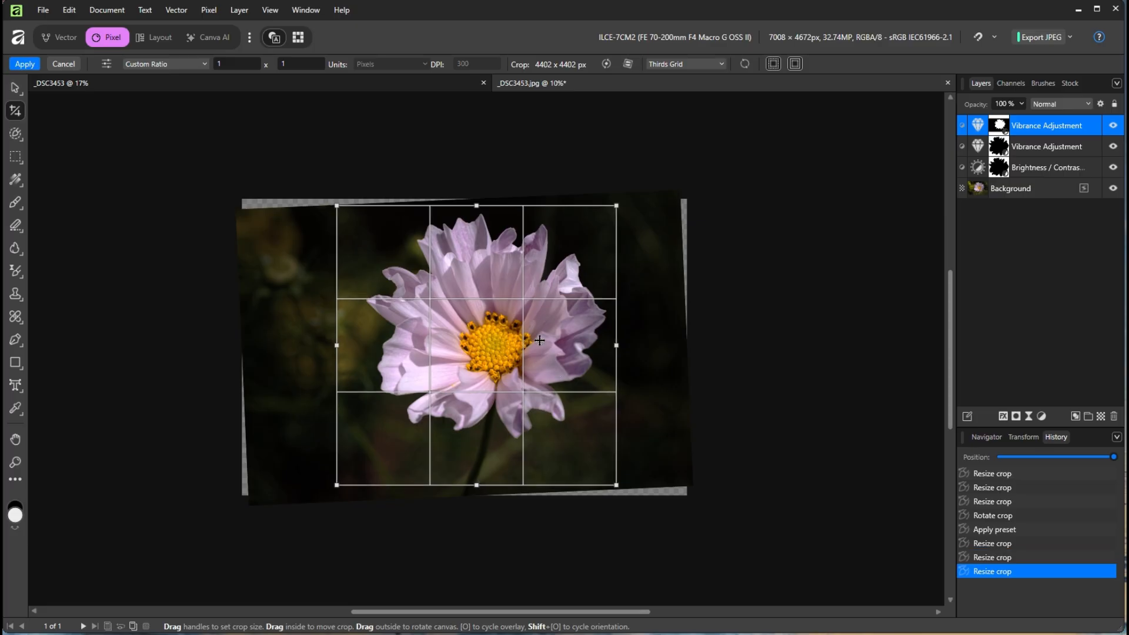
{"action": "left_click_drag", "start_coordinate": [539, 340], "coordinate": [548, 341]}
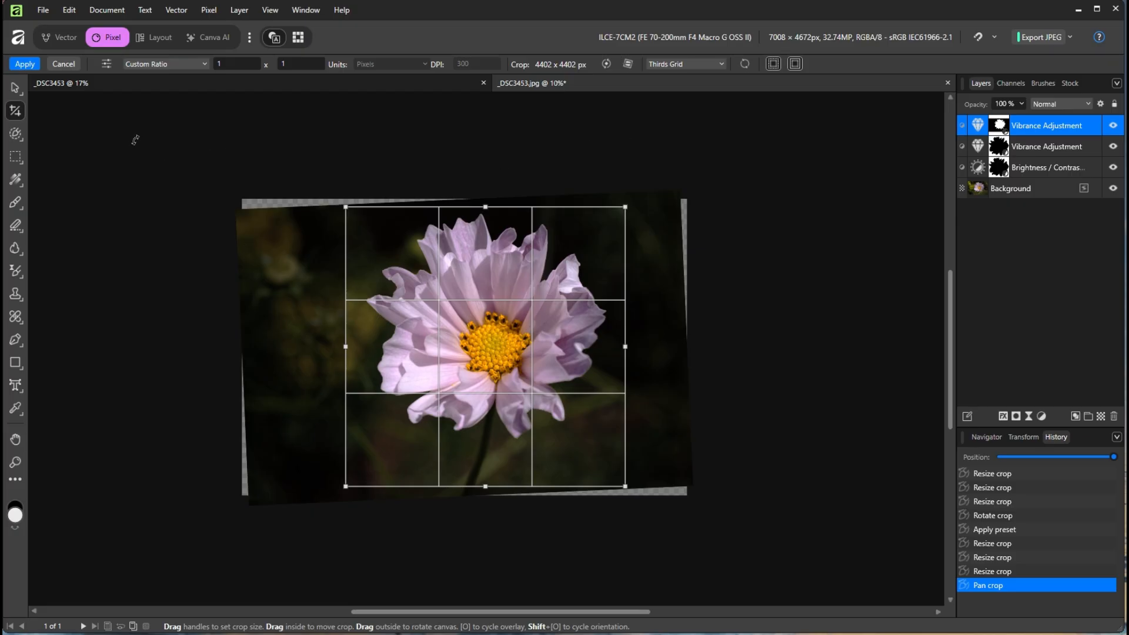
{"action": "left_click", "coordinate": [24, 64]}
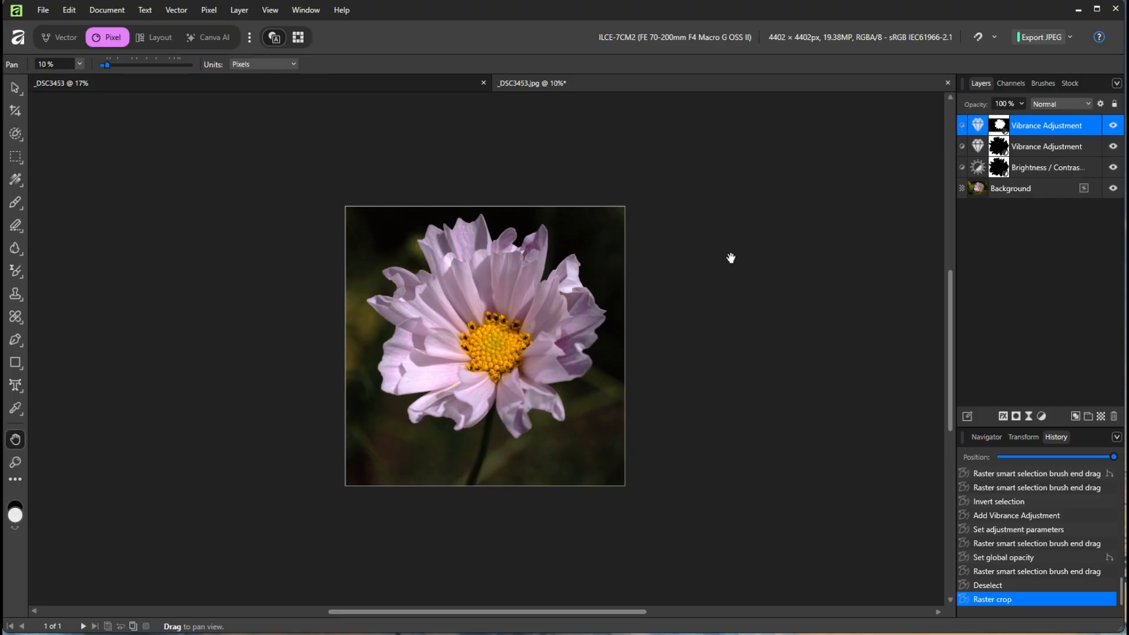
Step: Set the JPEG export to cover the whole document at 2160 × 2160 px
{"action": "left_click", "coordinate": [1069, 37]}
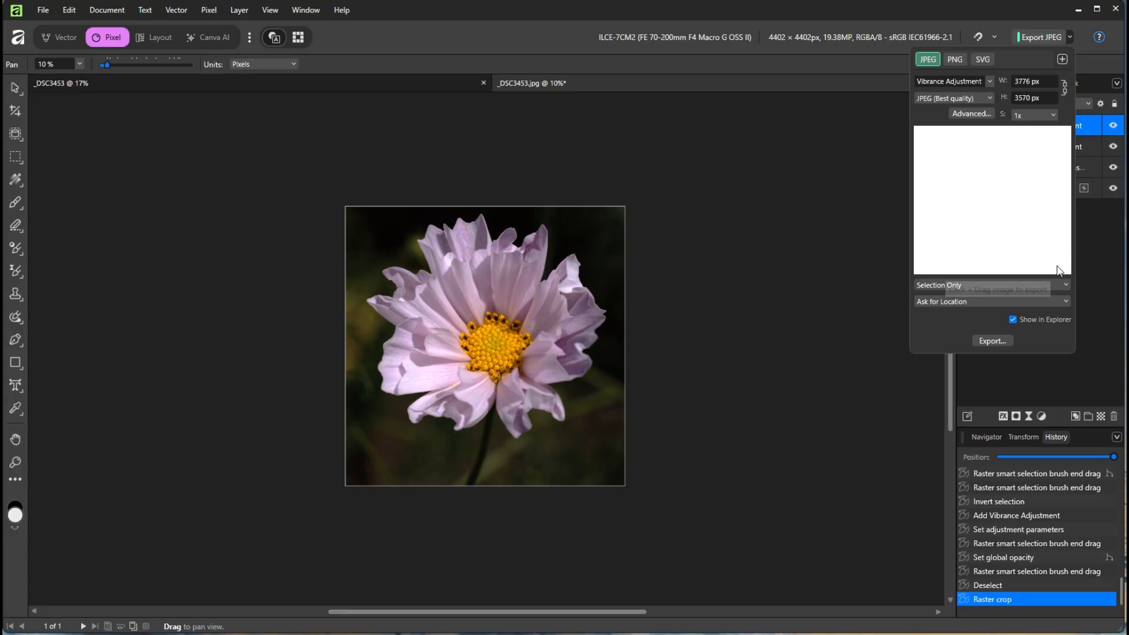
{"action": "left_click", "coordinate": [1066, 286]}
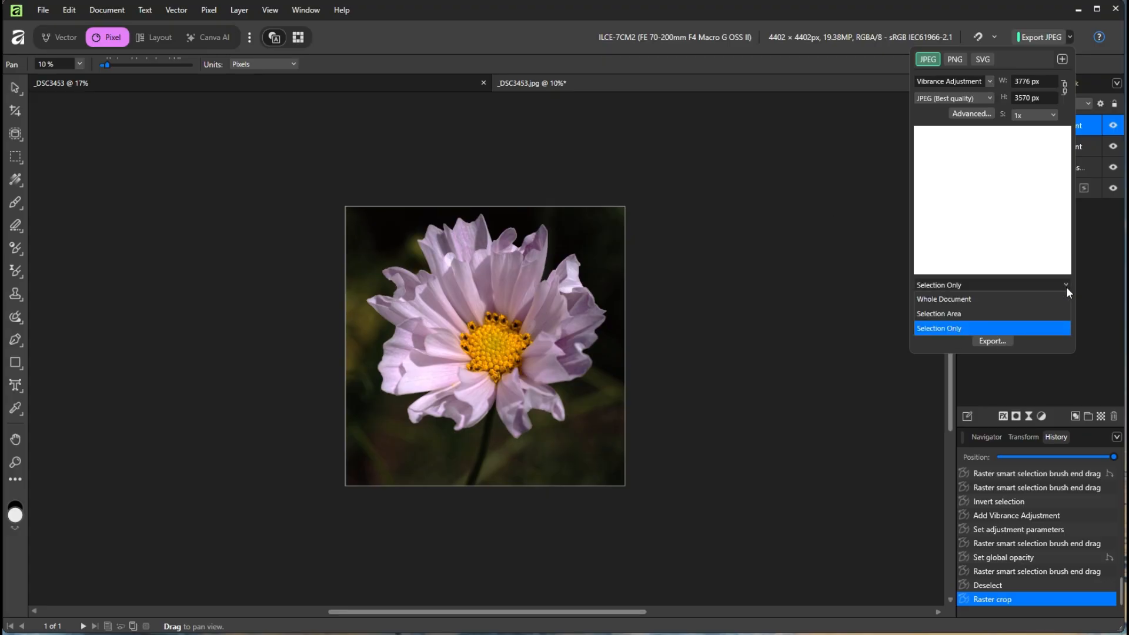
{"action": "left_click", "coordinate": [1052, 298]}
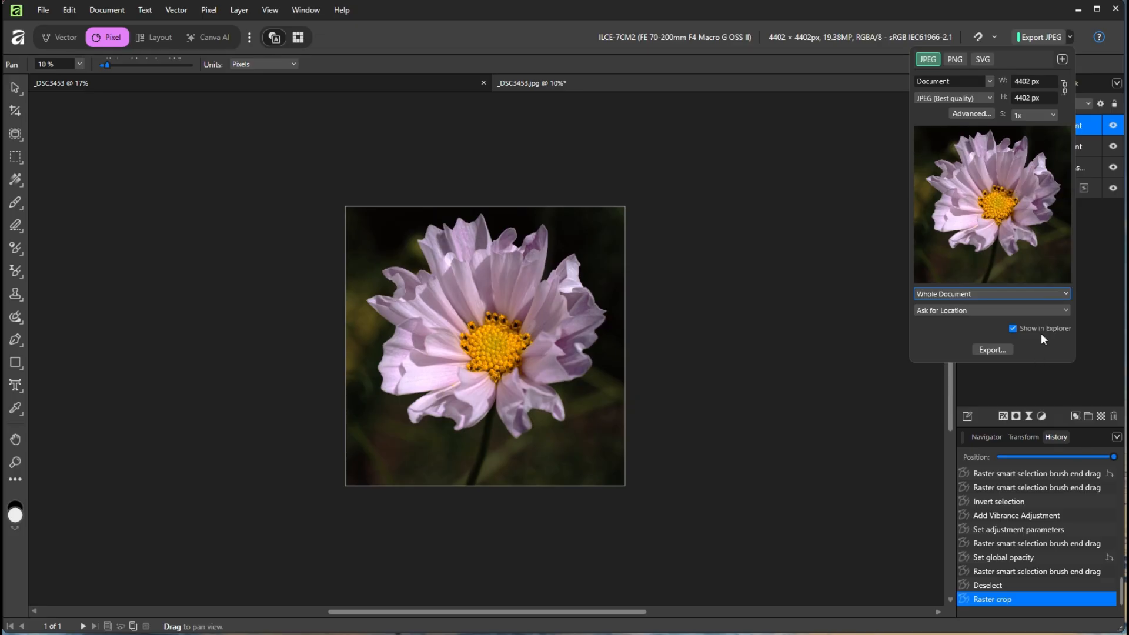
{"action": "left_click", "coordinate": [1034, 81]}
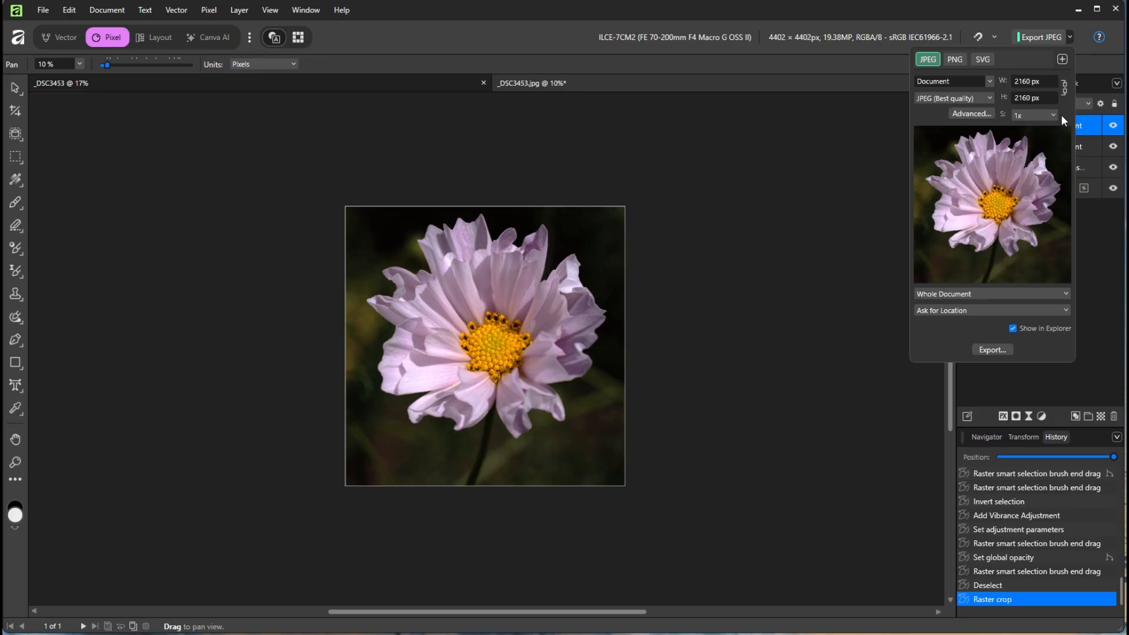
Step: Export the photo as a JPG file named Pink Flower in the Affinitty folder
{"action": "left_click", "coordinate": [993, 350]}
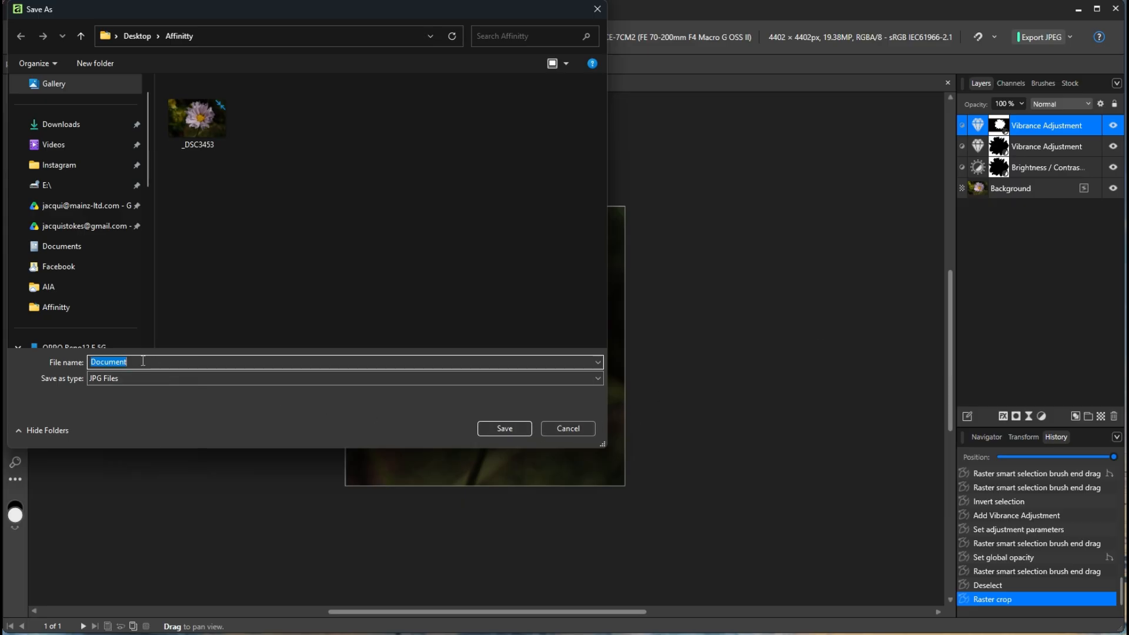
{"action": "type", "text": "Pink Flower"}
{"action": "left_click", "coordinate": [503, 427]}
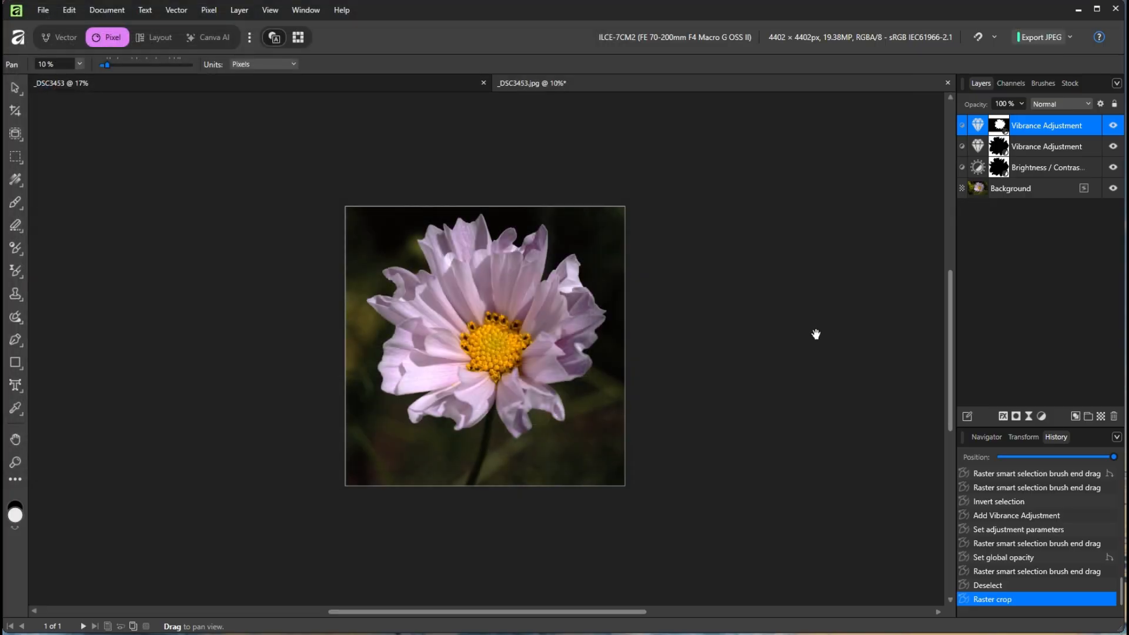